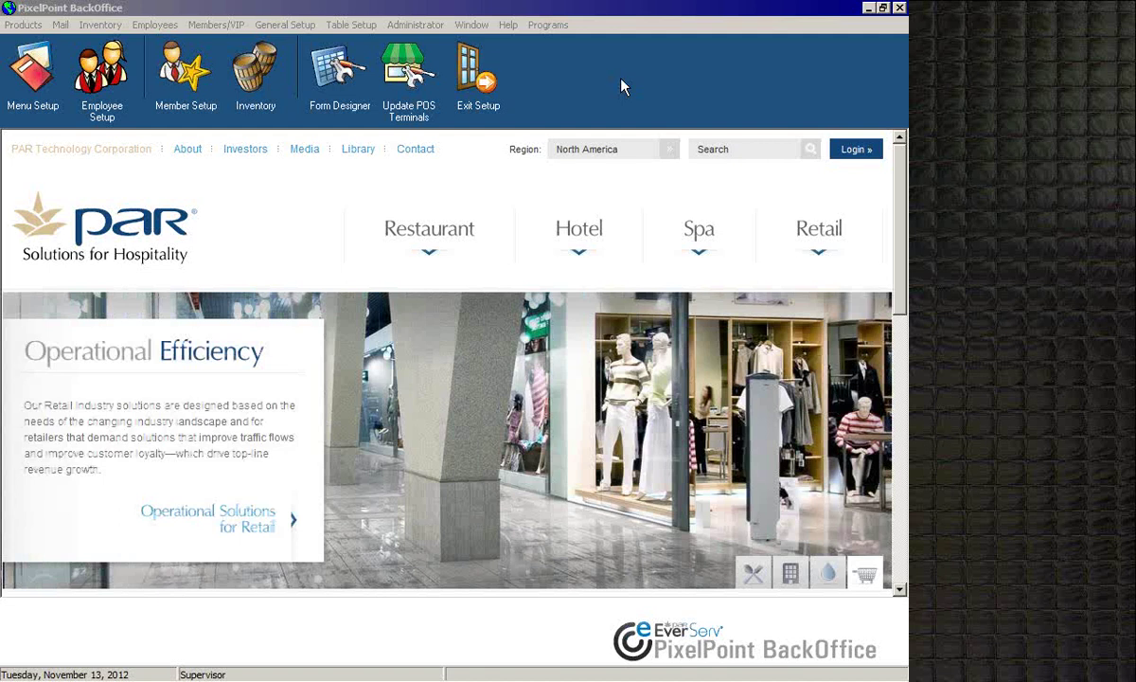
Step: Open System Setup and review the general system options, the tax settings and the company information
{"action": "left_click", "coordinate": [417, 25]}
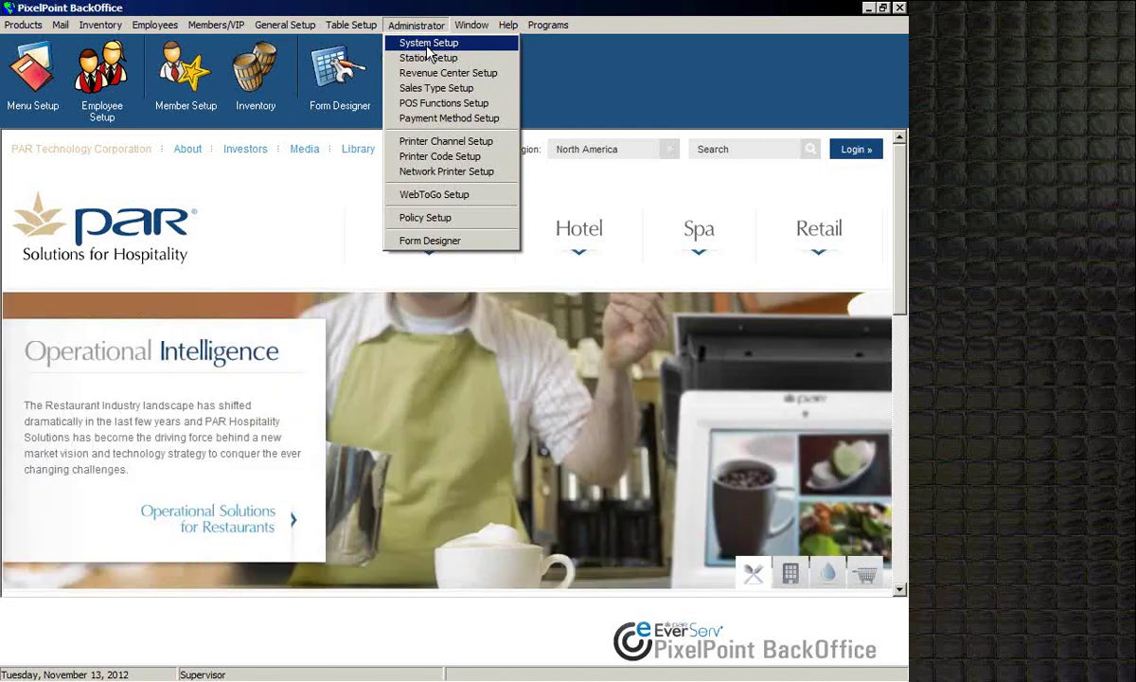
{"action": "left_click", "coordinate": [427, 46]}
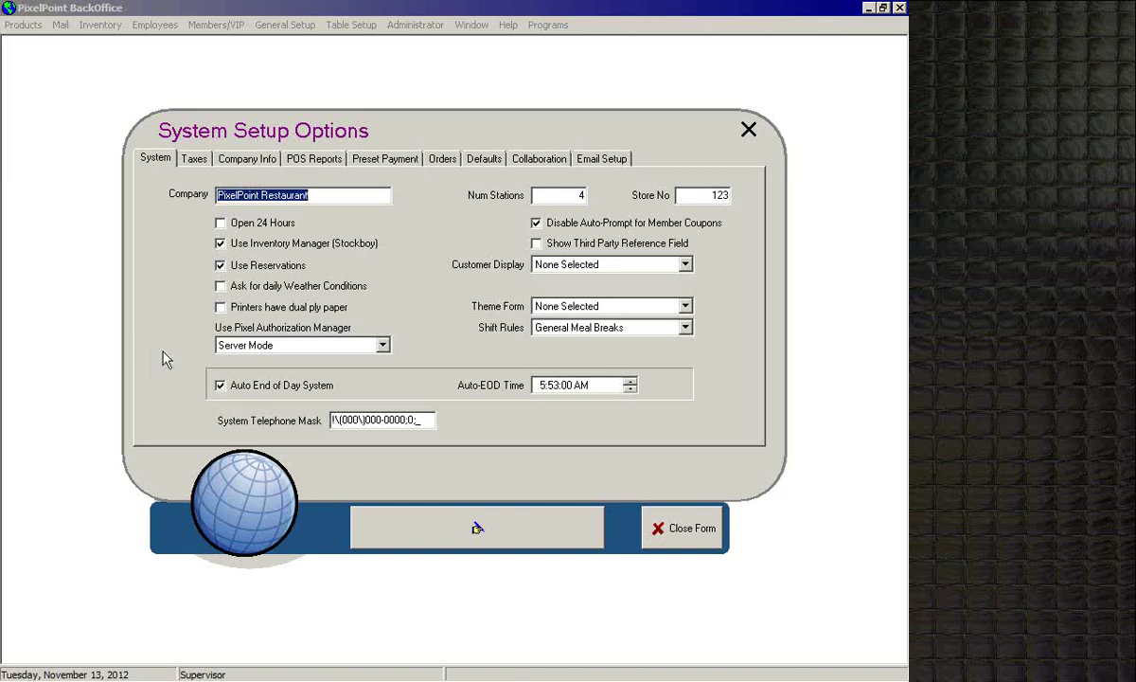
{"action": "left_click", "coordinate": [195, 160]}
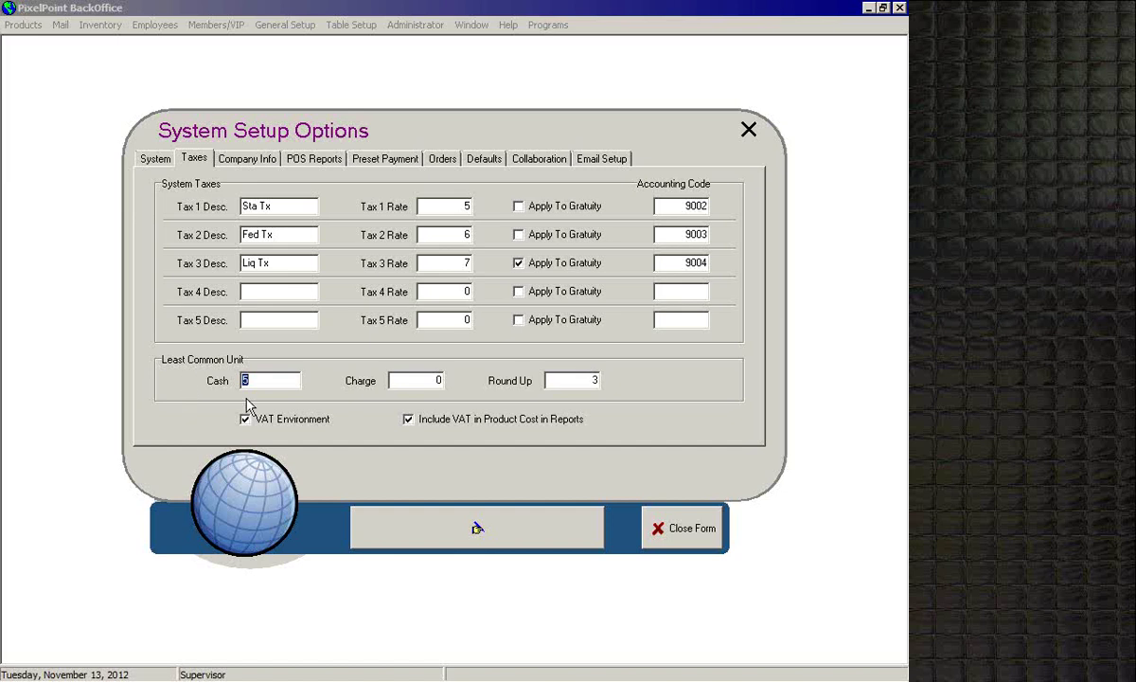
{"action": "left_click", "coordinate": [227, 159]}
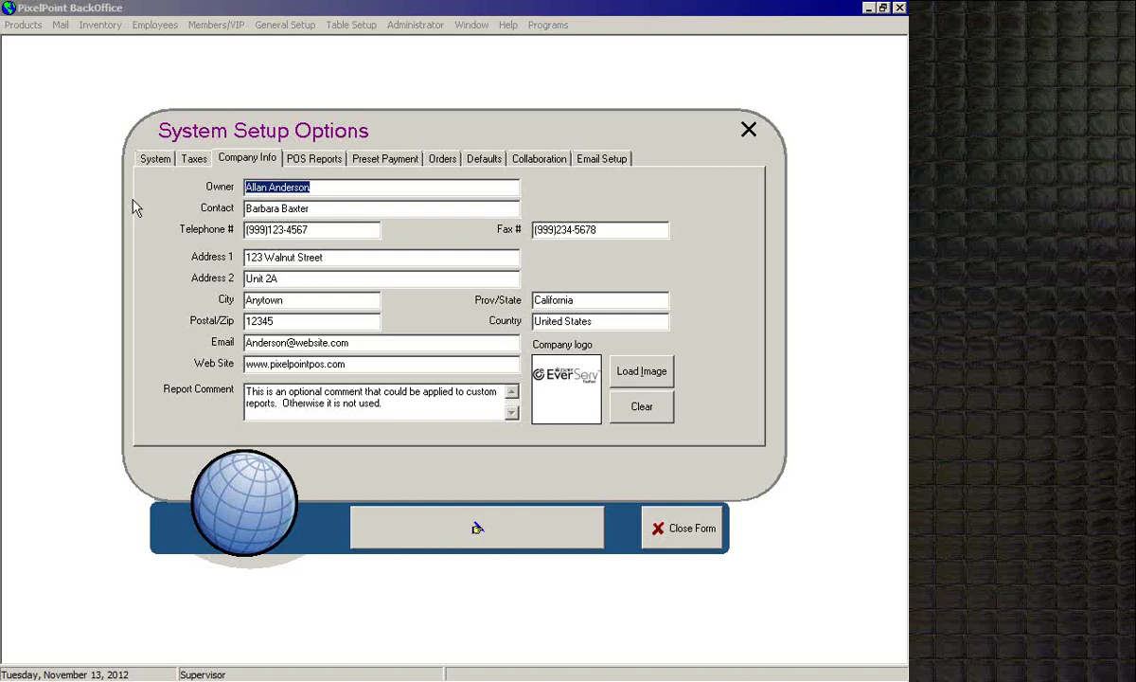
Step: In the POS report settings, browse for an Employee Cash Out Report file, going to the PixelPOS folder on the C: drive
{"action": "left_click", "coordinate": [303, 168]}
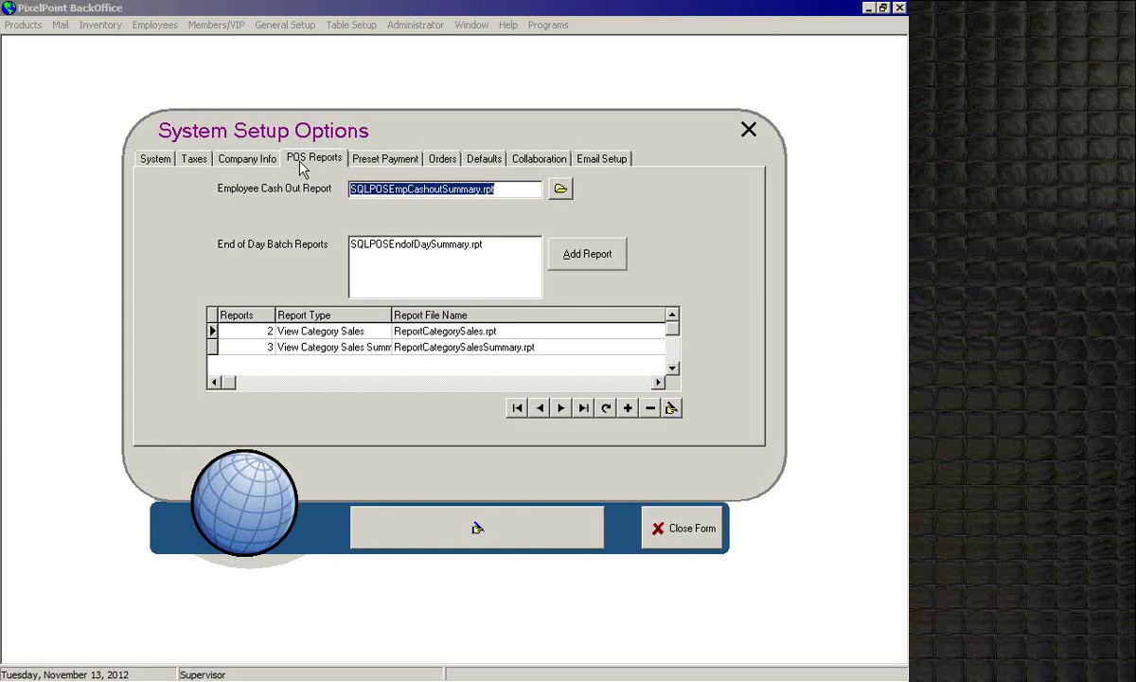
{"action": "left_click", "coordinate": [561, 188]}
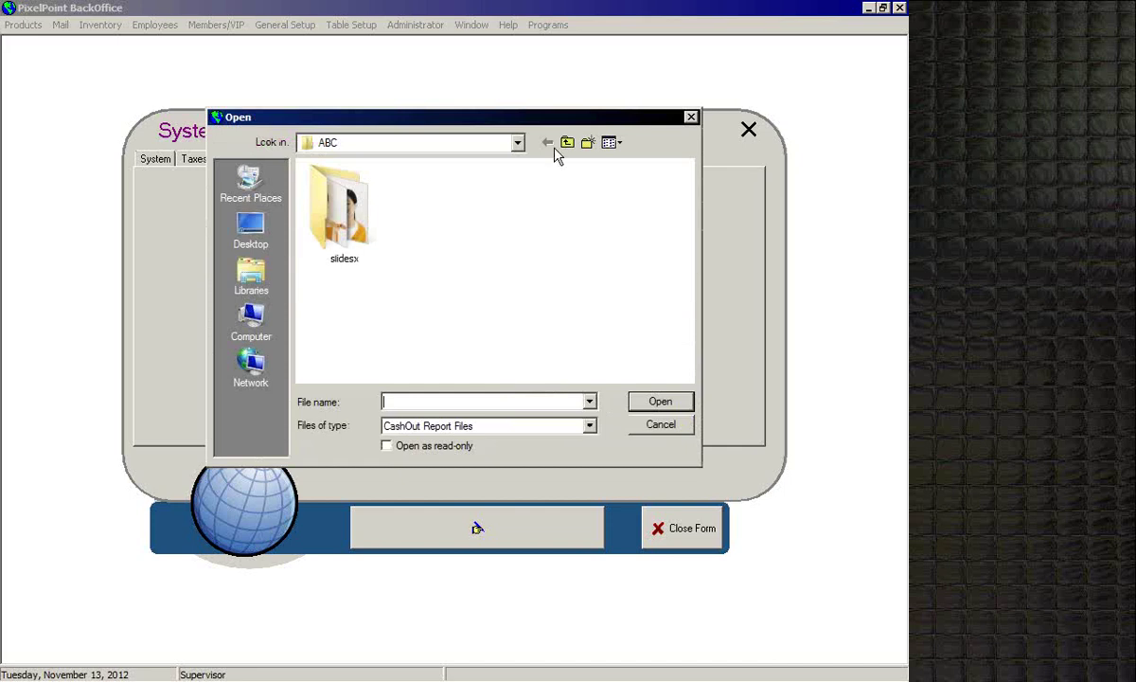
{"action": "left_click", "coordinate": [567, 143]}
{"action": "left_click", "coordinate": [567, 143]}
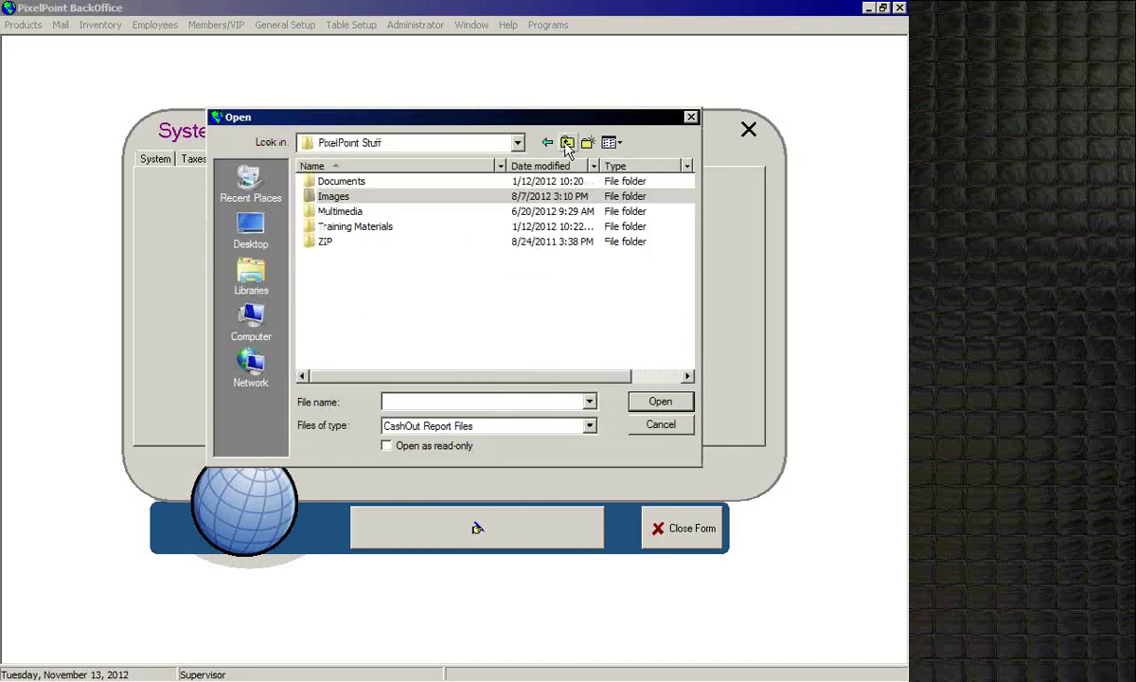
{"action": "left_click", "coordinate": [567, 143]}
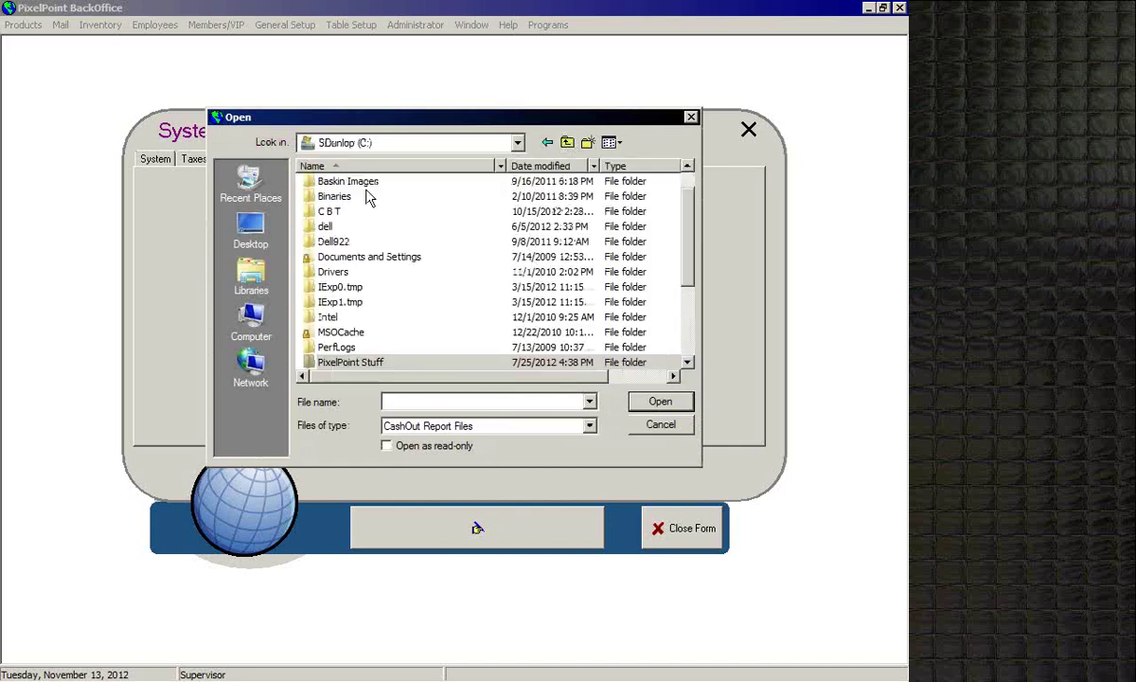
{"action": "left_click", "coordinate": [336, 363]}
{"action": "scroll", "coordinate": [336, 364], "scroll_direction": "down", "scroll_amount": 1}
{"action": "double_click", "coordinate": [339, 332]}
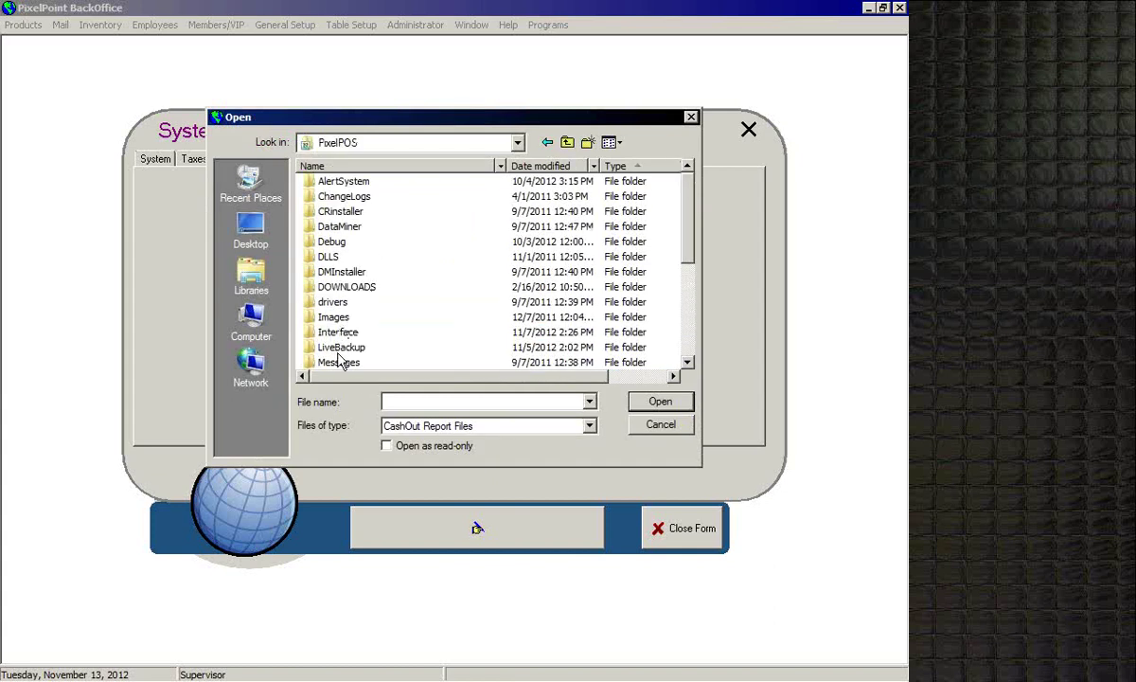
Step: Open the PixelReports folder inside PixelPOS and look through the available cash out report files
{"action": "left_click", "coordinate": [381, 287]}
{"action": "scroll", "coordinate": [383, 288], "scroll_direction": "down", "scroll_amount": 3}
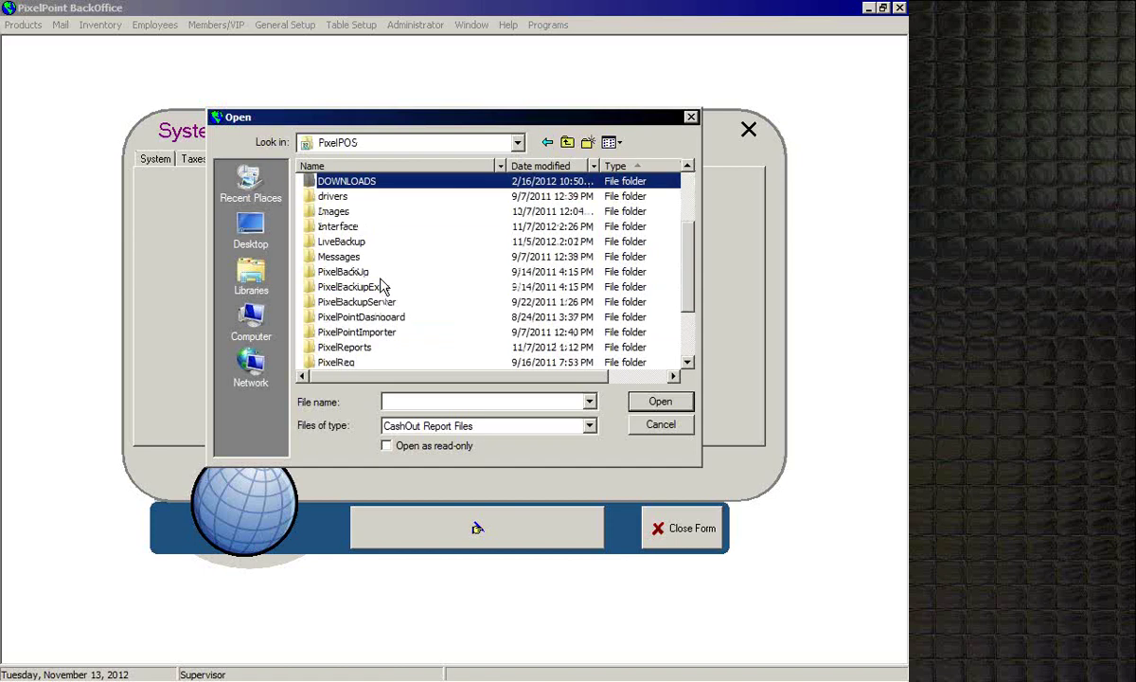
{"action": "scroll", "coordinate": [383, 289], "scroll_direction": "down", "scroll_amount": 1}
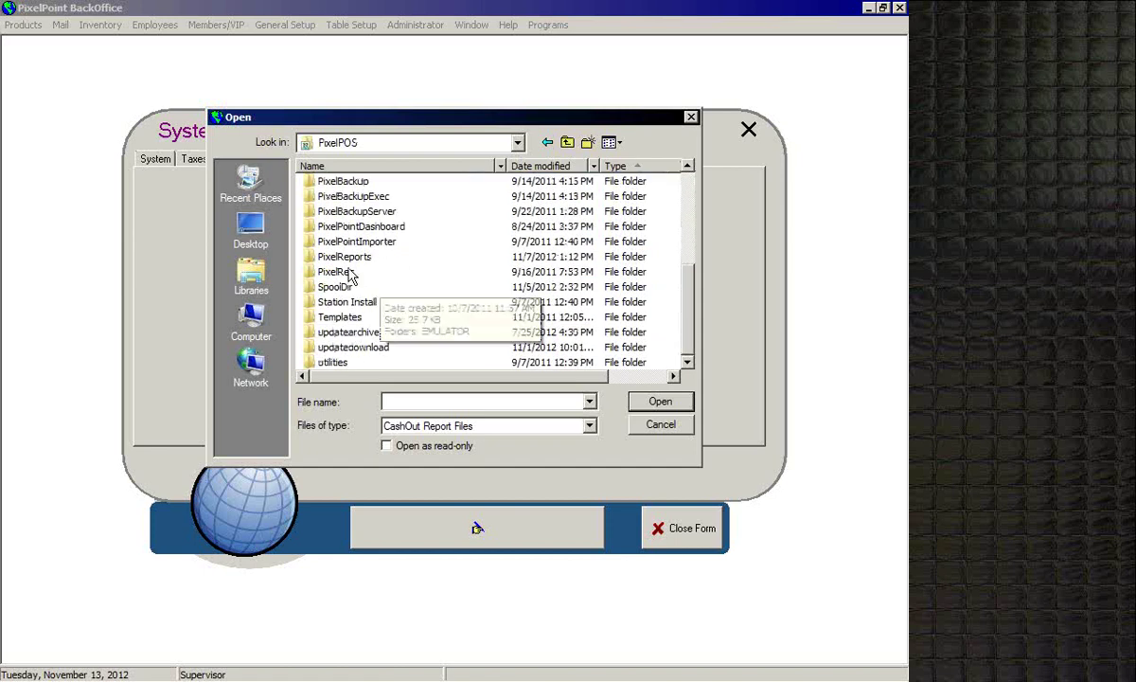
{"action": "left_click", "coordinate": [348, 259]}
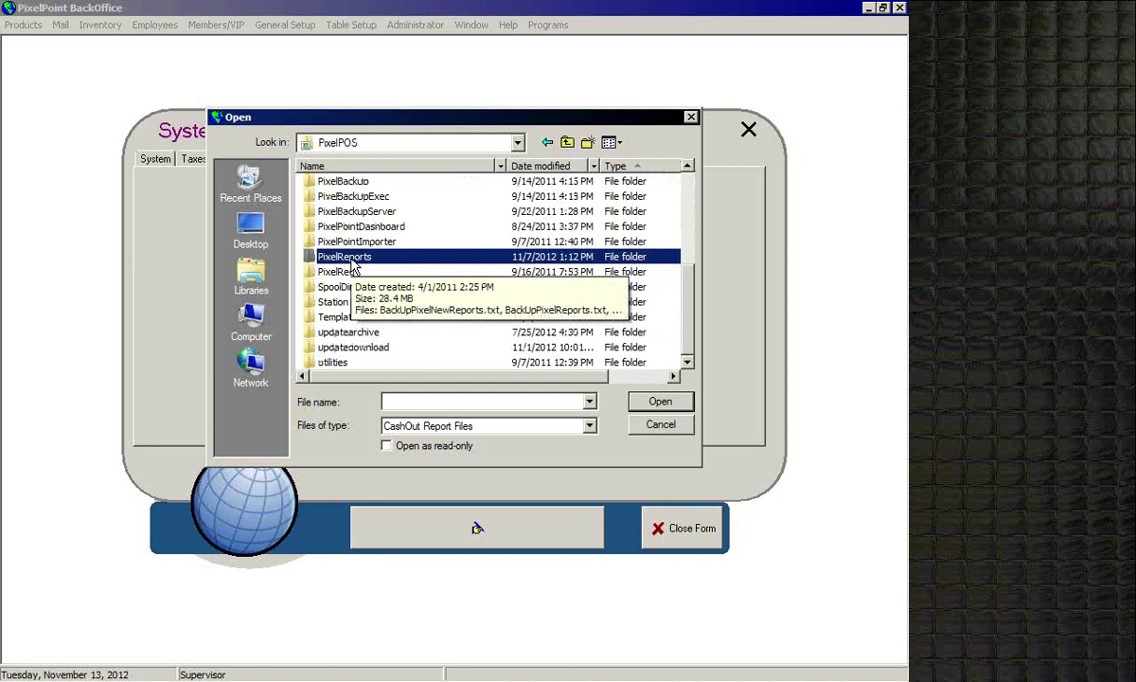
{"action": "double_click", "coordinate": [352, 265]}
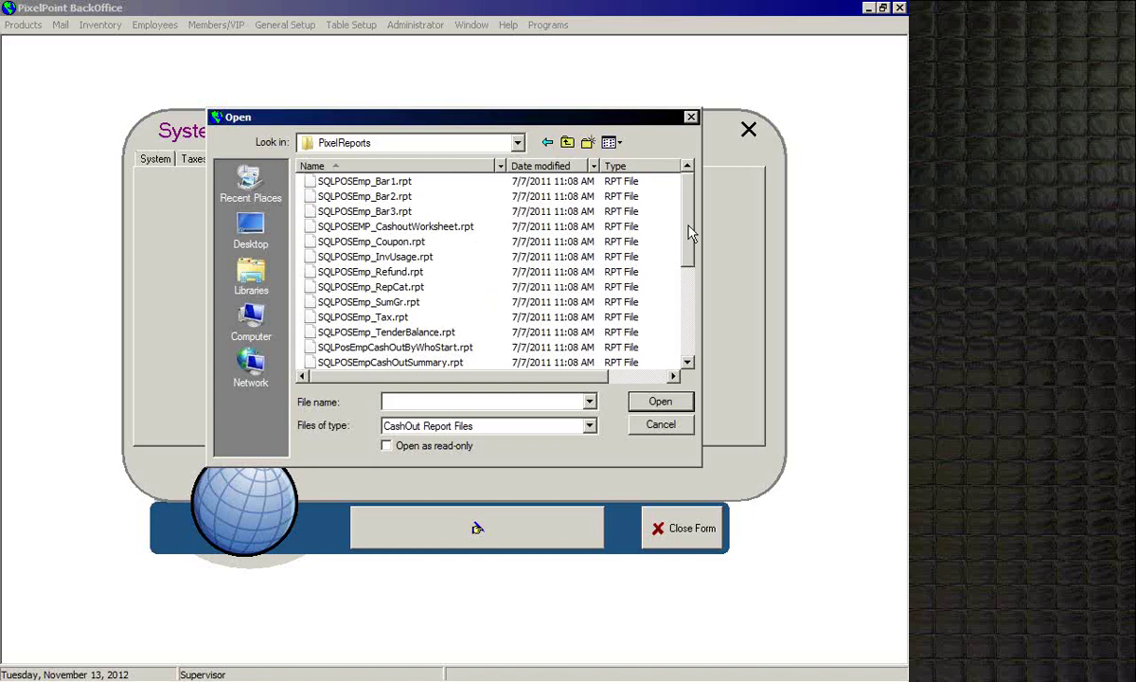
{"action": "mouse_move", "coordinate": [690, 232]}
{"action": "left_mouse_down"}
{"action": "mouse_move", "coordinate": [680, 318]}
{"action": "mouse_move", "coordinate": [685, 210]}
{"action": "left_mouse_up"}
{"action": "mouse_move", "coordinate": [688, 254]}
{"action": "left_mouse_down"}
{"action": "mouse_move", "coordinate": [694, 352]}
{"action": "mouse_move", "coordinate": [687, 233]}
{"action": "left_mouse_up"}
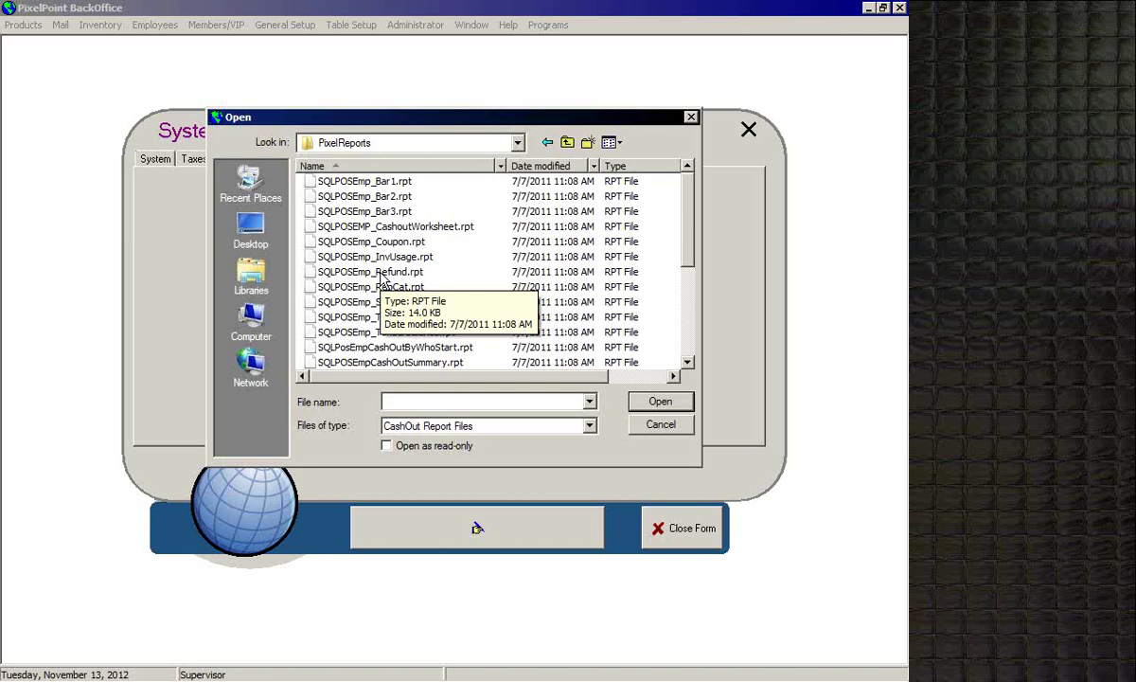
Step: Try selecting SQLPOSEmp_Refund.rpt, SQLPOSEmp_Bar3.rpt and SQLPOSEmp_Bar1.rpt together, and cancel the file selection
{"action": "left_click", "coordinate": [369, 272]}
{"action": "left_click", "coordinate": [364, 211], "text": "ctrl"}
{"action": "left_click", "coordinate": [365, 181], "text": "ctrl"}
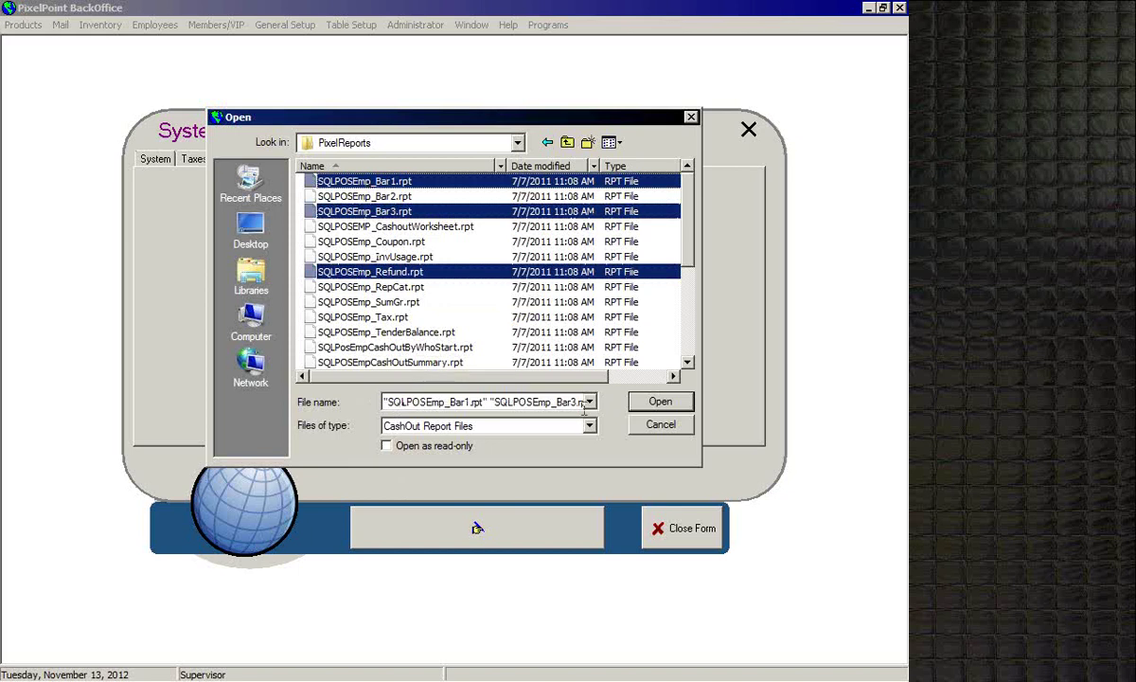
{"action": "left_click", "coordinate": [660, 425]}
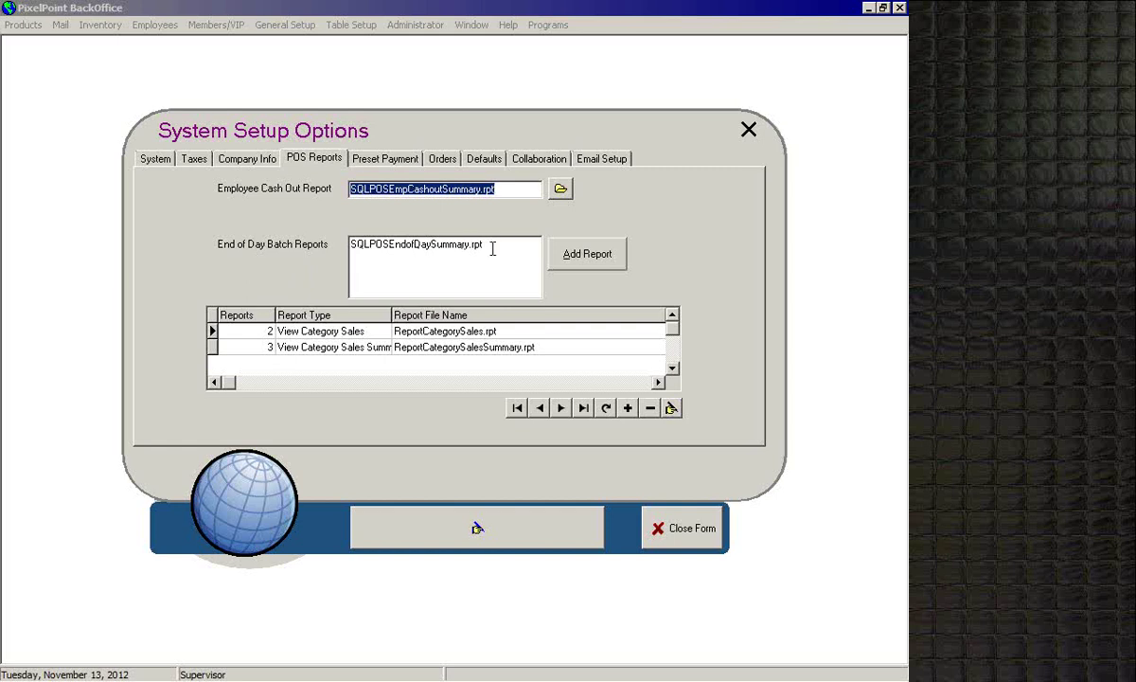
Step: Examine the End of Day Batch Reports list and the preset payment and tender balancing options
{"action": "left_click_drag", "start_coordinate": [484, 245], "coordinate": [464, 246]}
{"action": "left_click", "coordinate": [365, 262]}
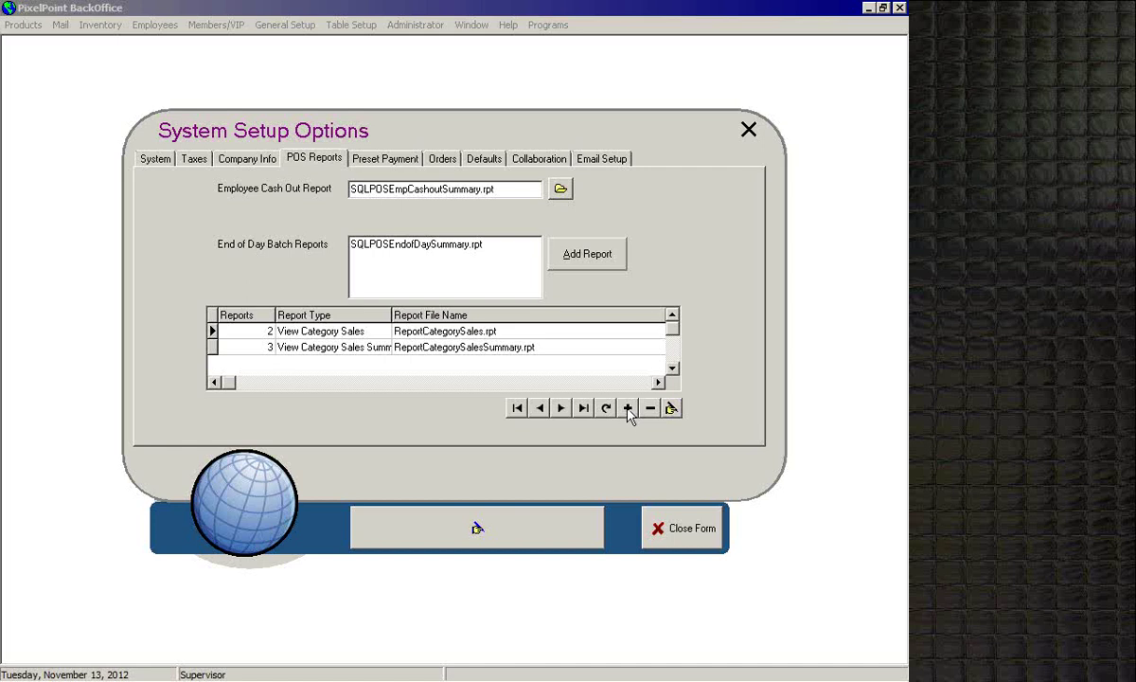
{"action": "left_click", "coordinate": [387, 161]}
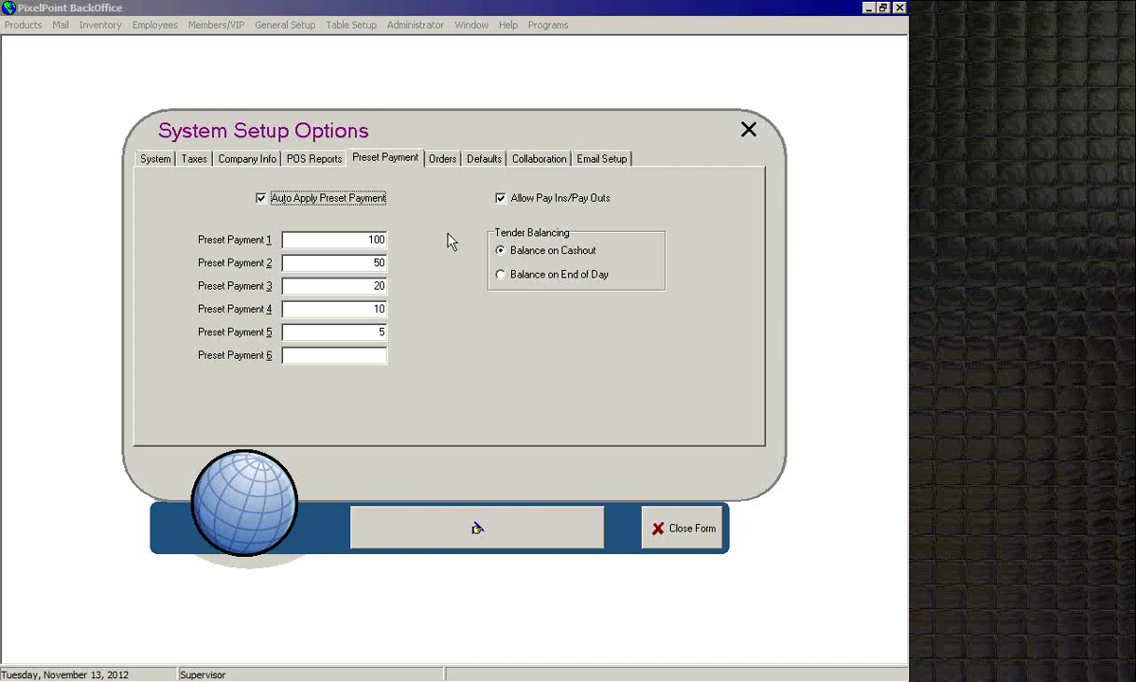
Step: Review the order settings, including the Calculate Gratuity choices, the course list and the Appetizer course's prefix
{"action": "left_click", "coordinate": [433, 165]}
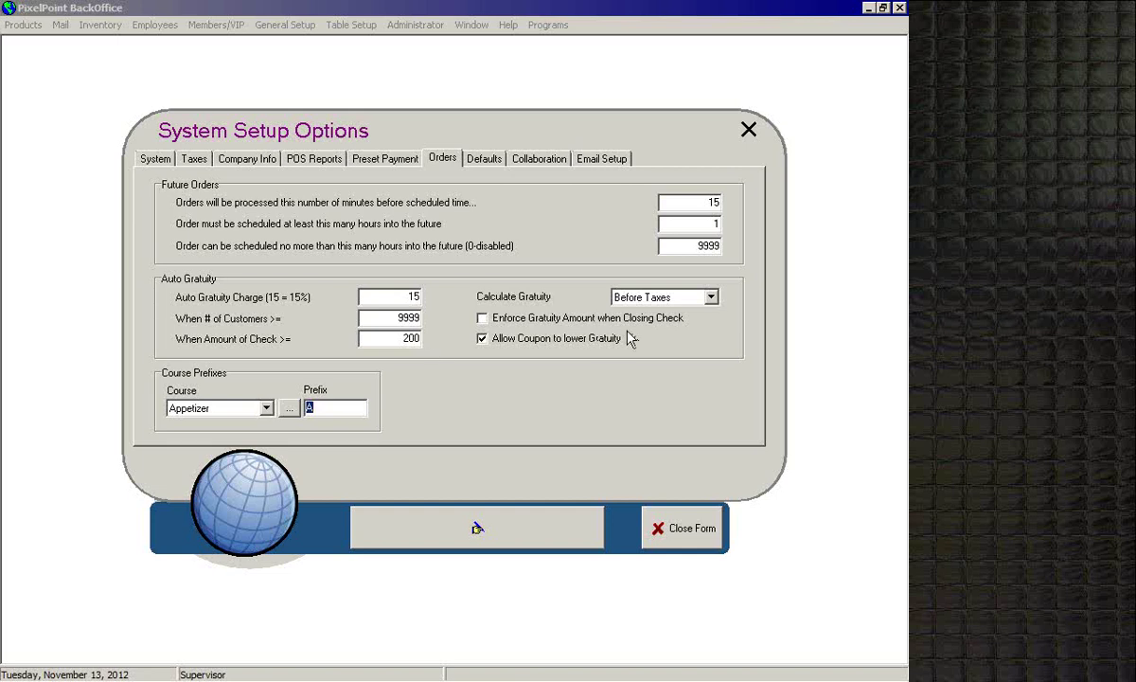
{"action": "left_click", "coordinate": [711, 299]}
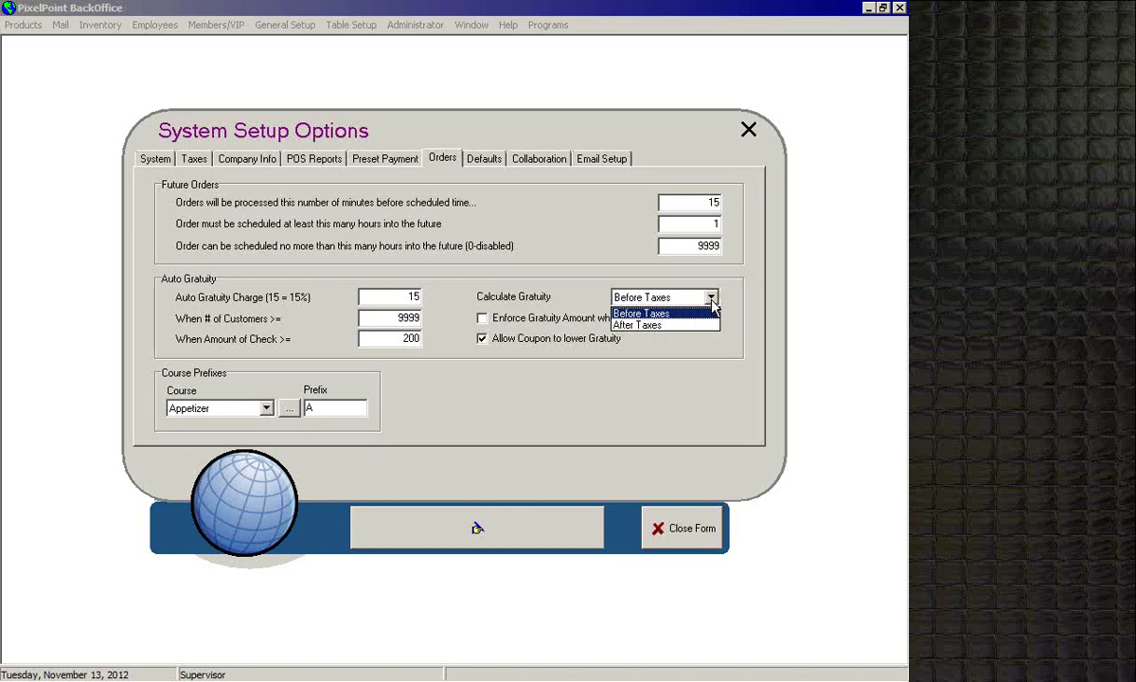
{"action": "left_click", "coordinate": [712, 300]}
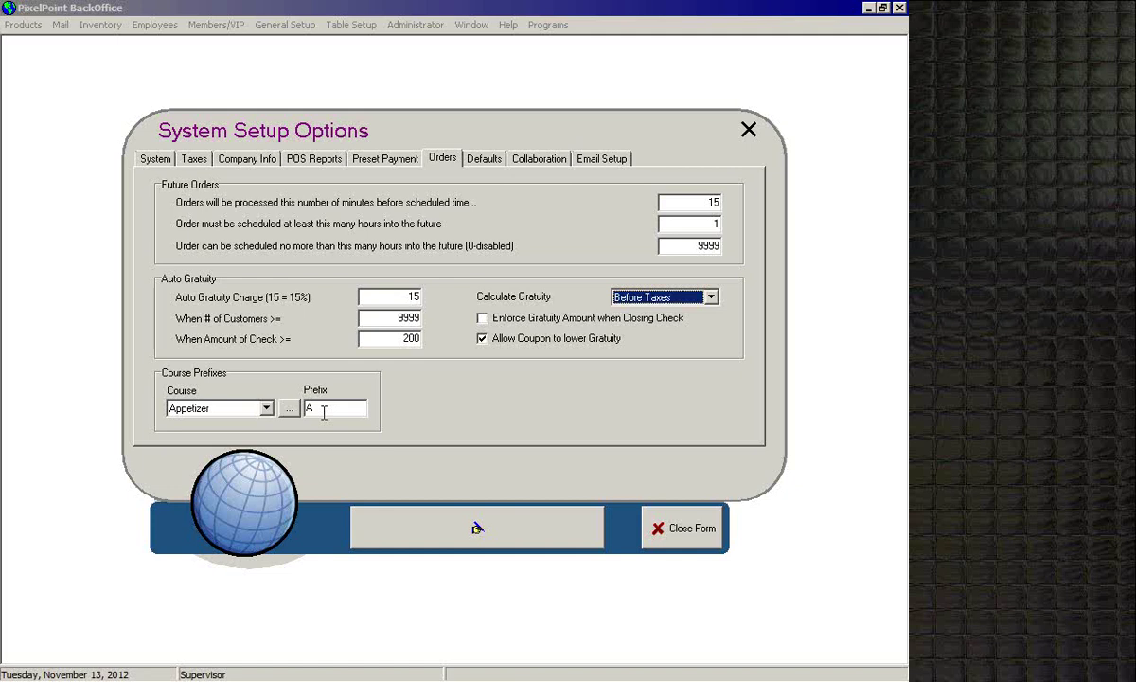
{"action": "left_click", "coordinate": [266, 409]}
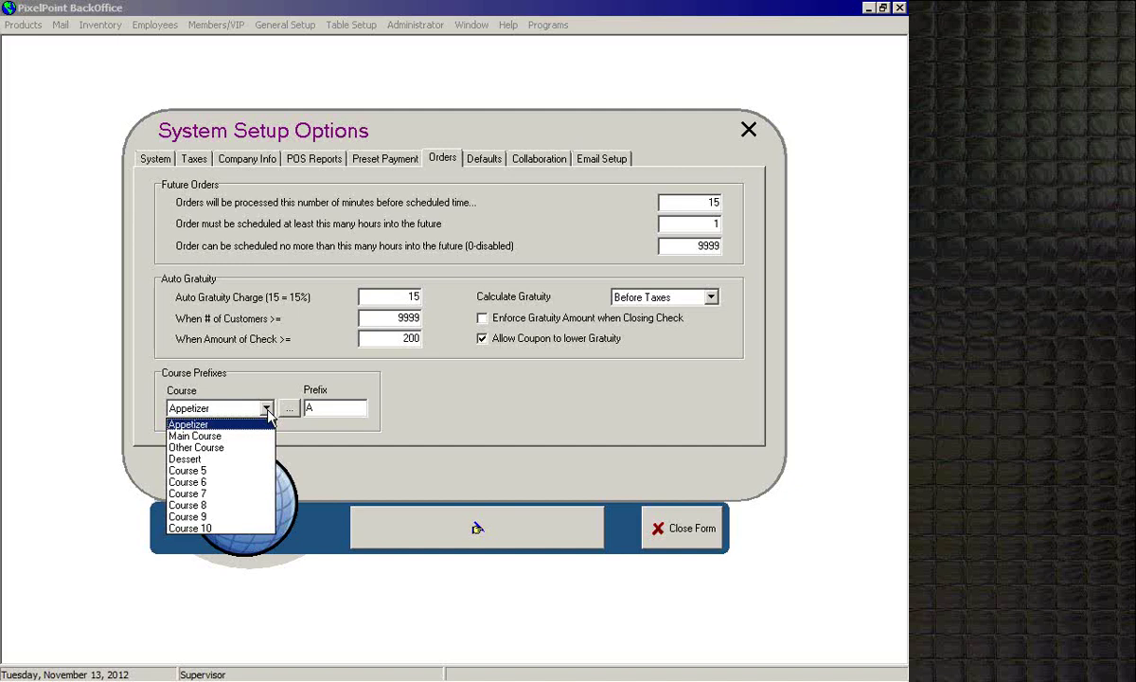
{"action": "left_click", "coordinate": [437, 423]}
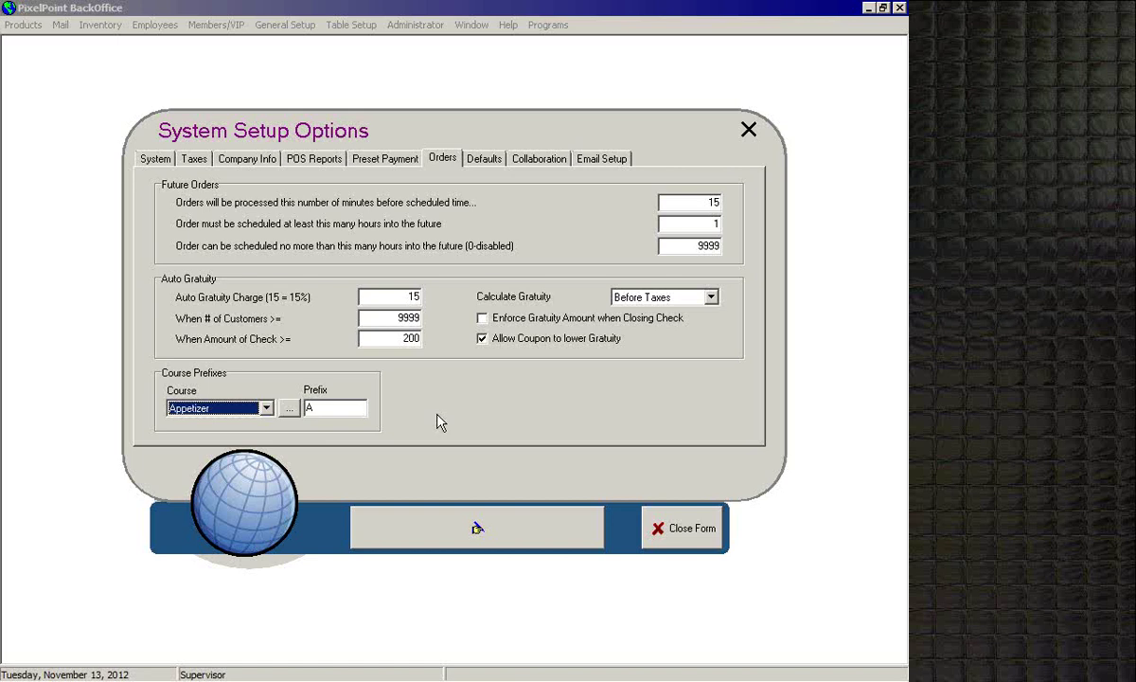
{"action": "left_click", "coordinate": [350, 414]}
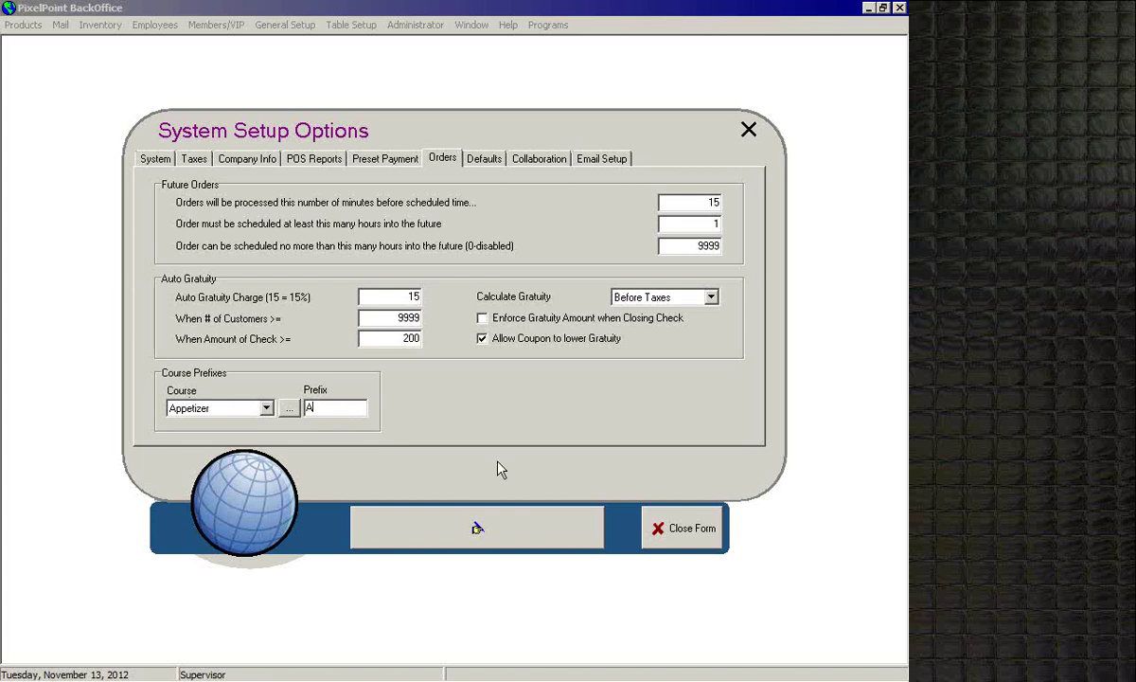
Step: Review the default product and collaboration settings, and close the form to view the web page on the main screen
{"action": "left_click", "coordinate": [478, 165]}
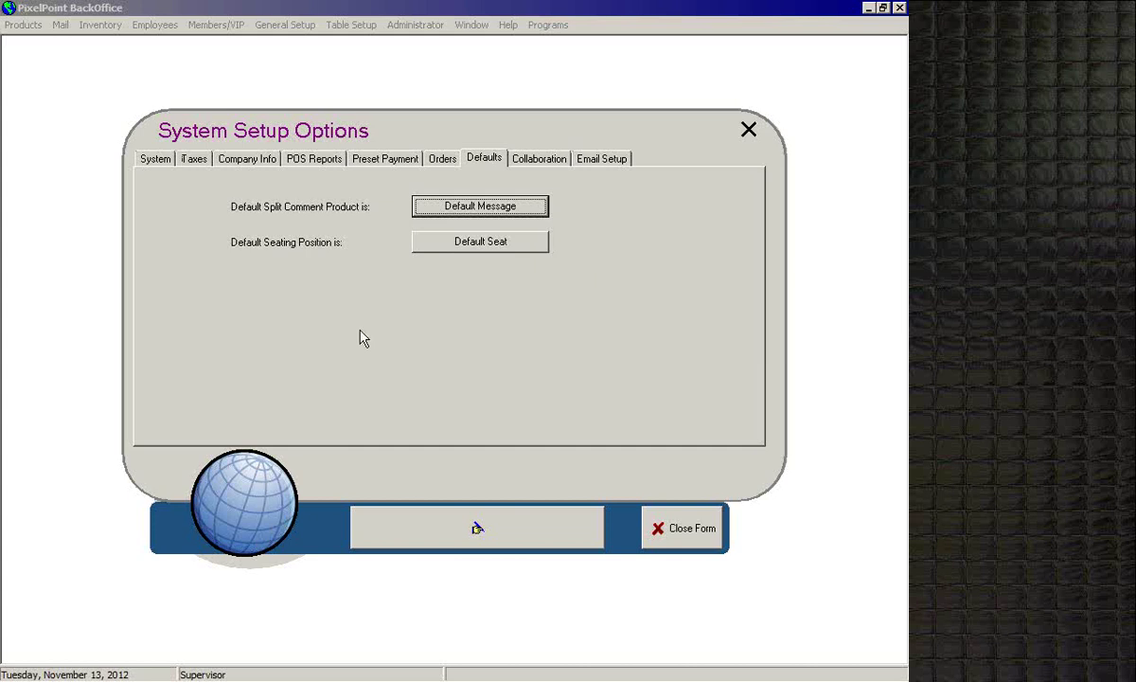
{"action": "left_click", "coordinate": [549, 157]}
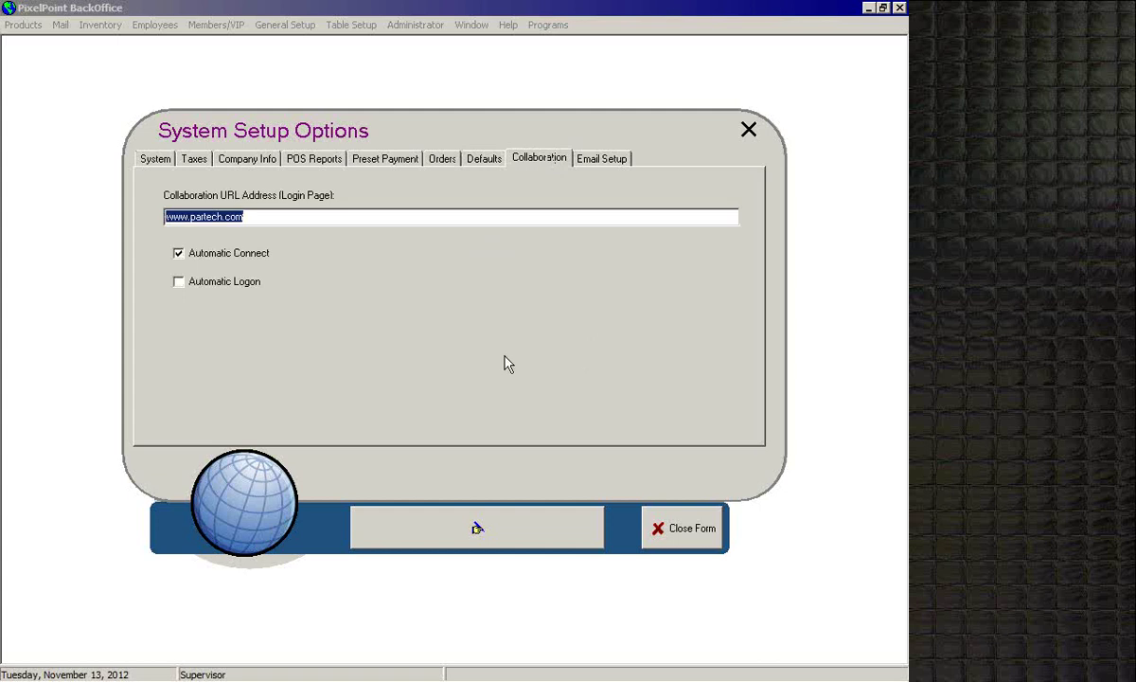
{"action": "left_click", "coordinate": [666, 545]}
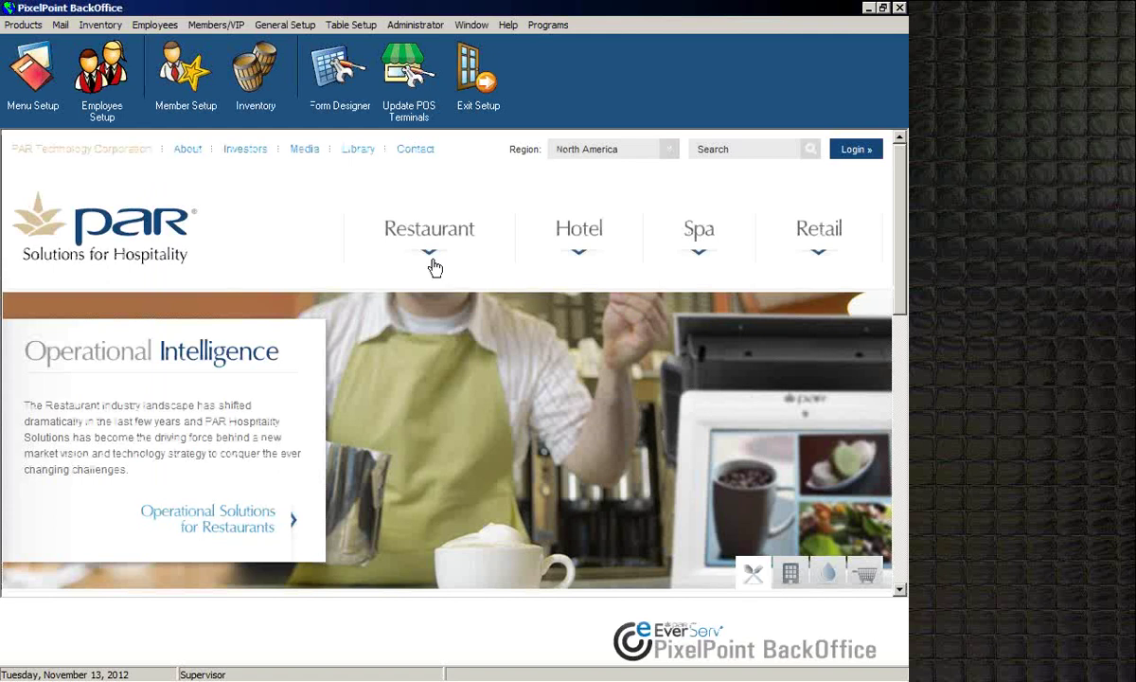
{"action": "mouse_move", "coordinate": [434, 261]}
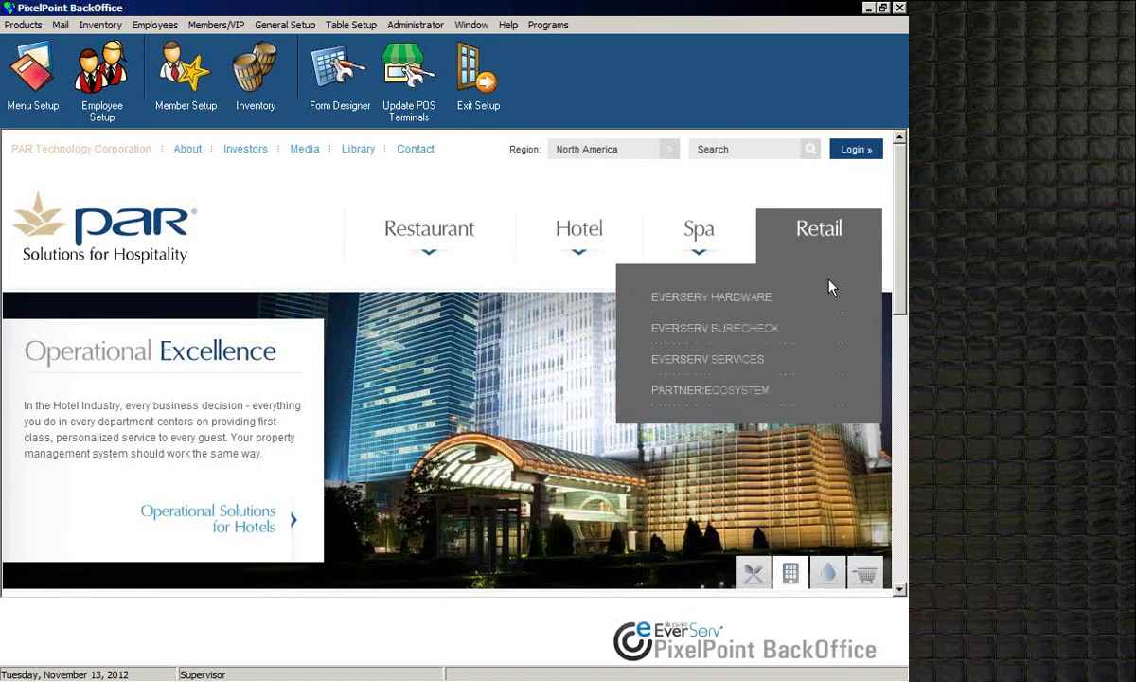
{"action": "mouse_move", "coordinate": [899, 291]}
{"action": "left_mouse_down"}
{"action": "mouse_move", "coordinate": [899, 578]}
{"action": "mouse_move", "coordinate": [894, 284]}
{"action": "left_mouse_up"}
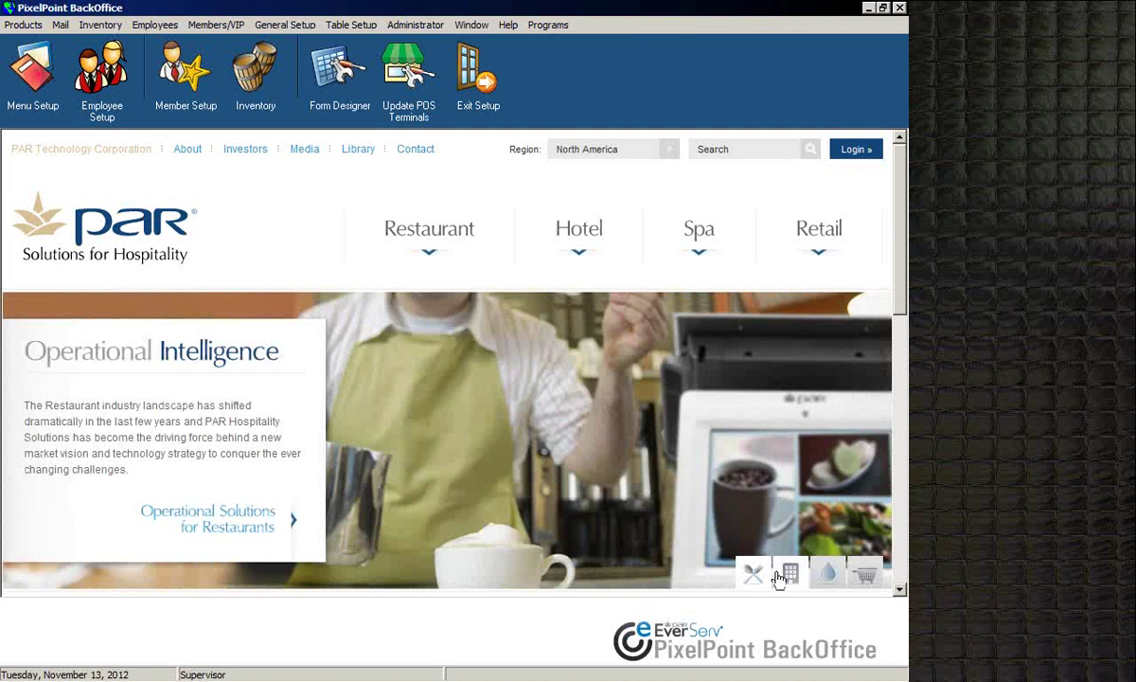
Step: Reopen System Setup, check the Collaboration URL Address, and close the form to return to the web page
{"action": "left_click", "coordinate": [422, 30]}
{"action": "left_click", "coordinate": [422, 42]}
{"action": "left_click", "coordinate": [536, 159]}
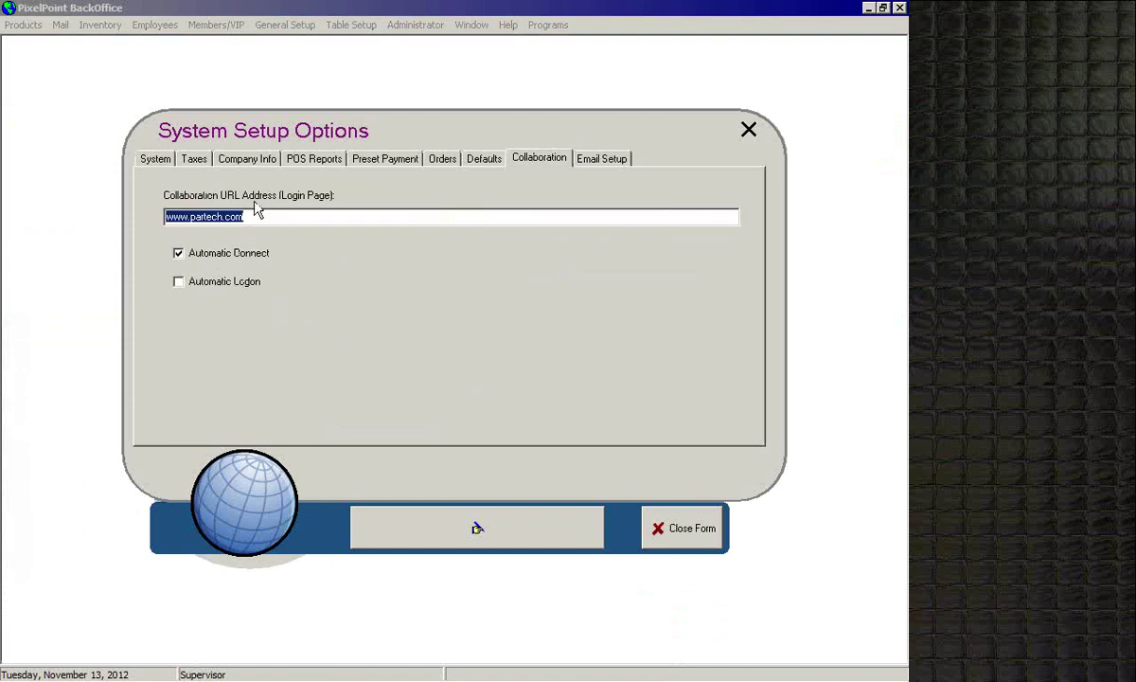
{"action": "left_click_drag", "start_coordinate": [322, 217], "coordinate": [159, 218]}
{"action": "left_click", "coordinate": [675, 534]}
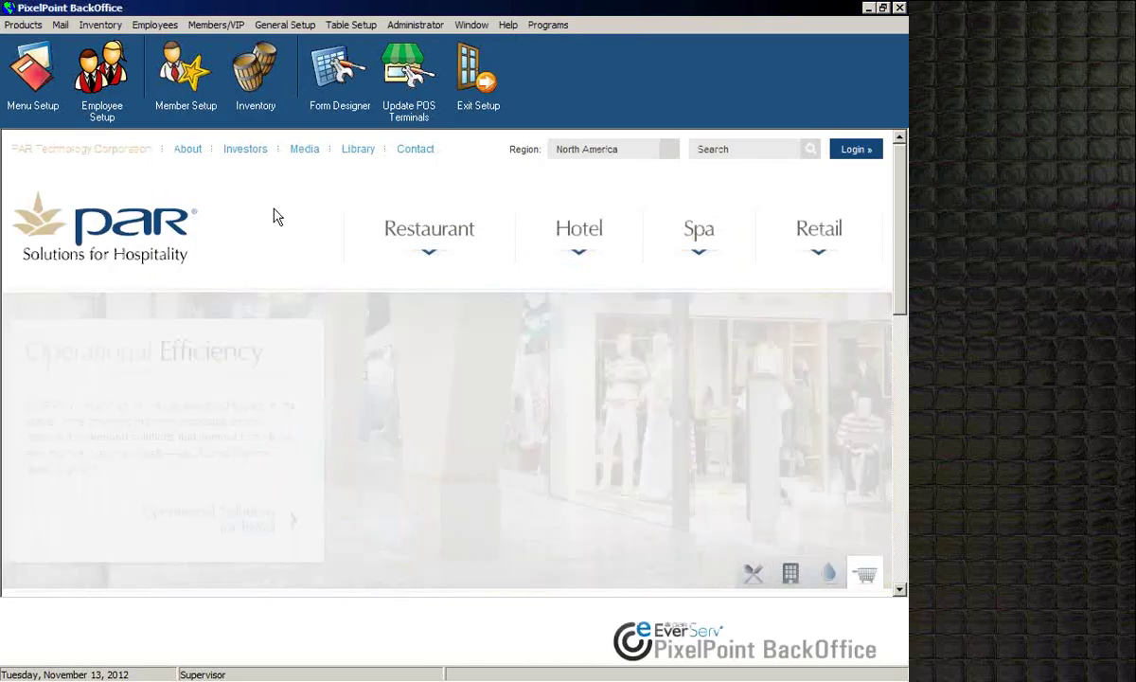
Step: Reopen System Setup and review the automatic connect and logon options for collaboration and the email server settings
{"action": "left_click", "coordinate": [428, 27]}
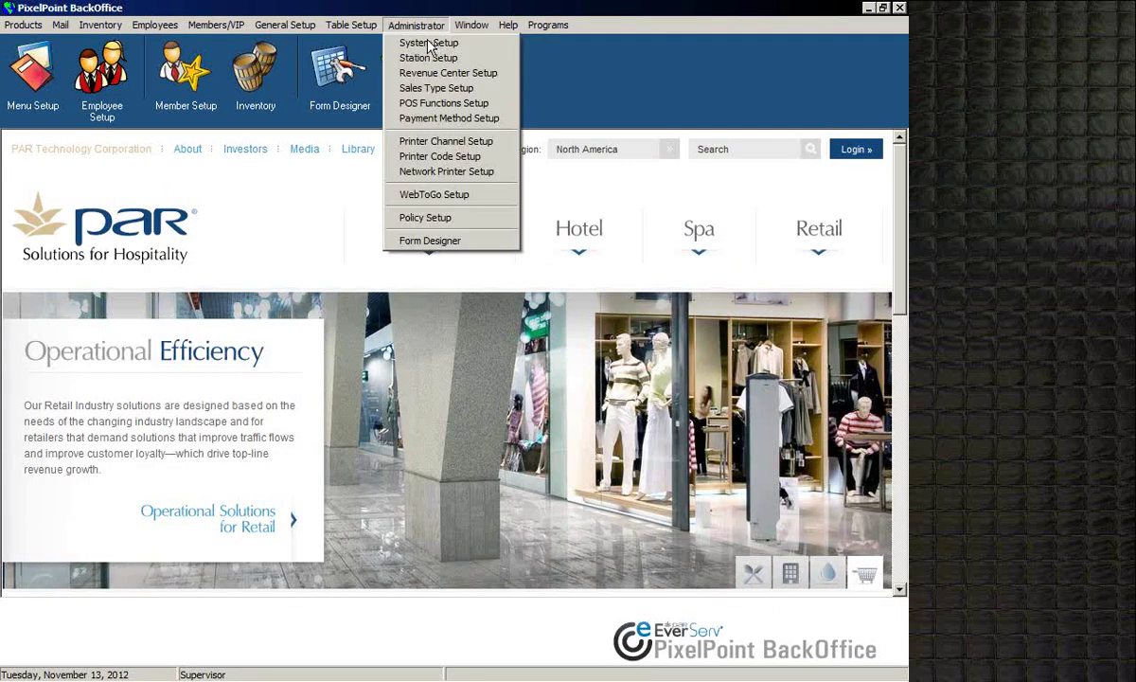
{"action": "left_click", "coordinate": [429, 42]}
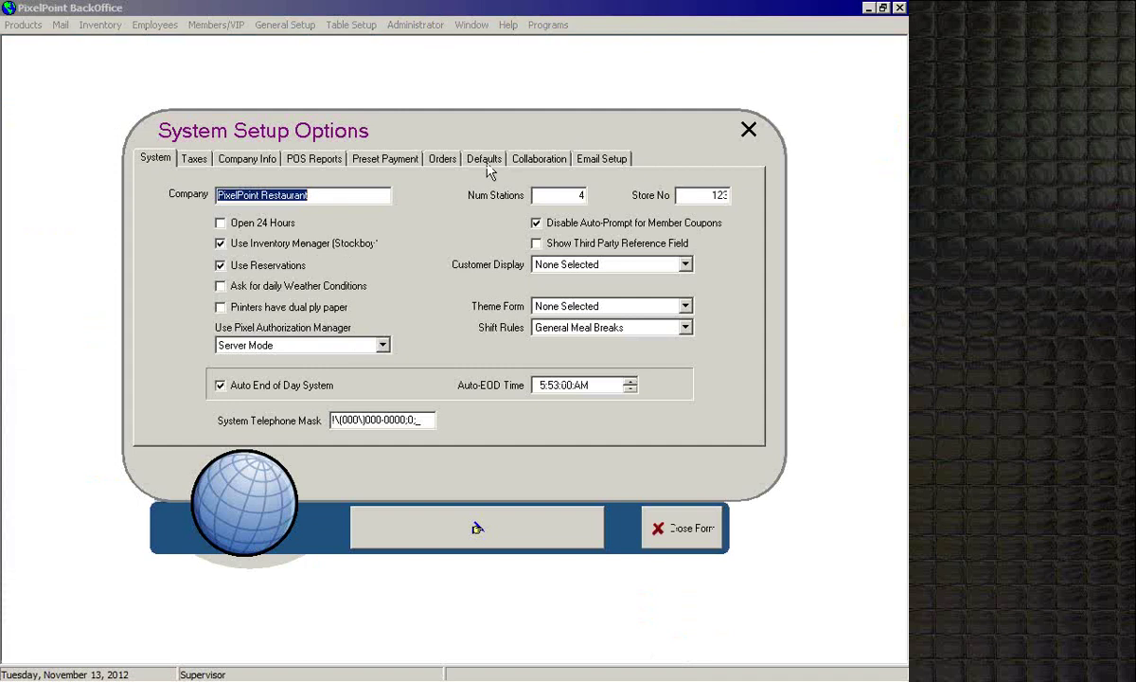
{"action": "left_click", "coordinate": [535, 158]}
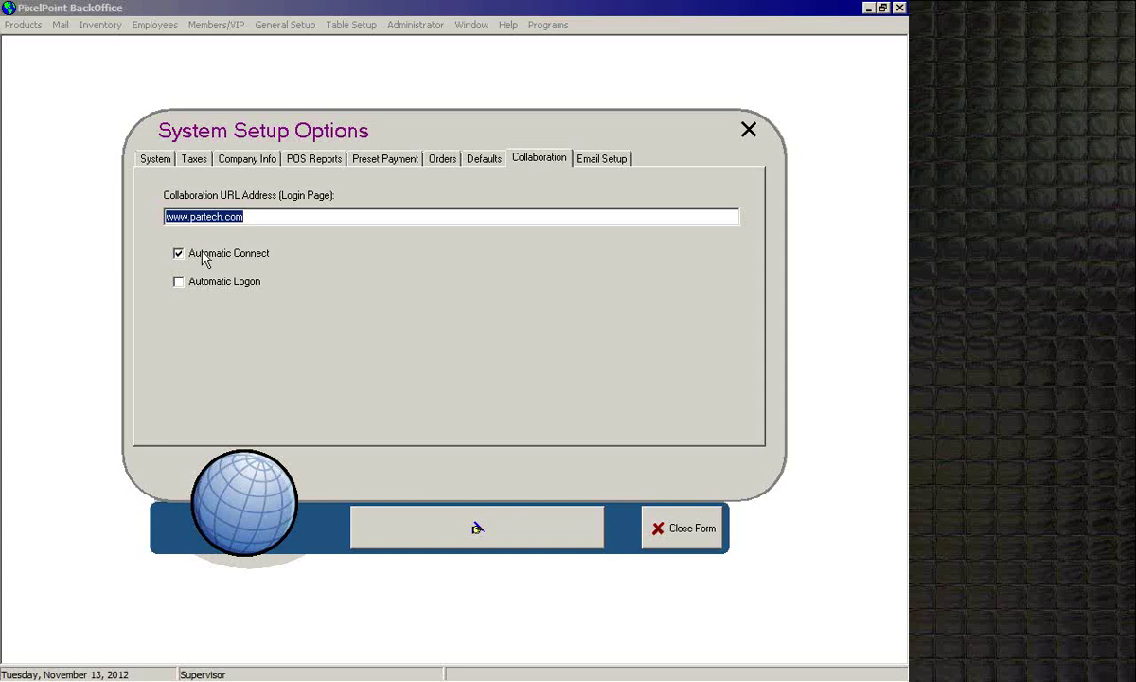
{"action": "left_click", "coordinate": [589, 160]}
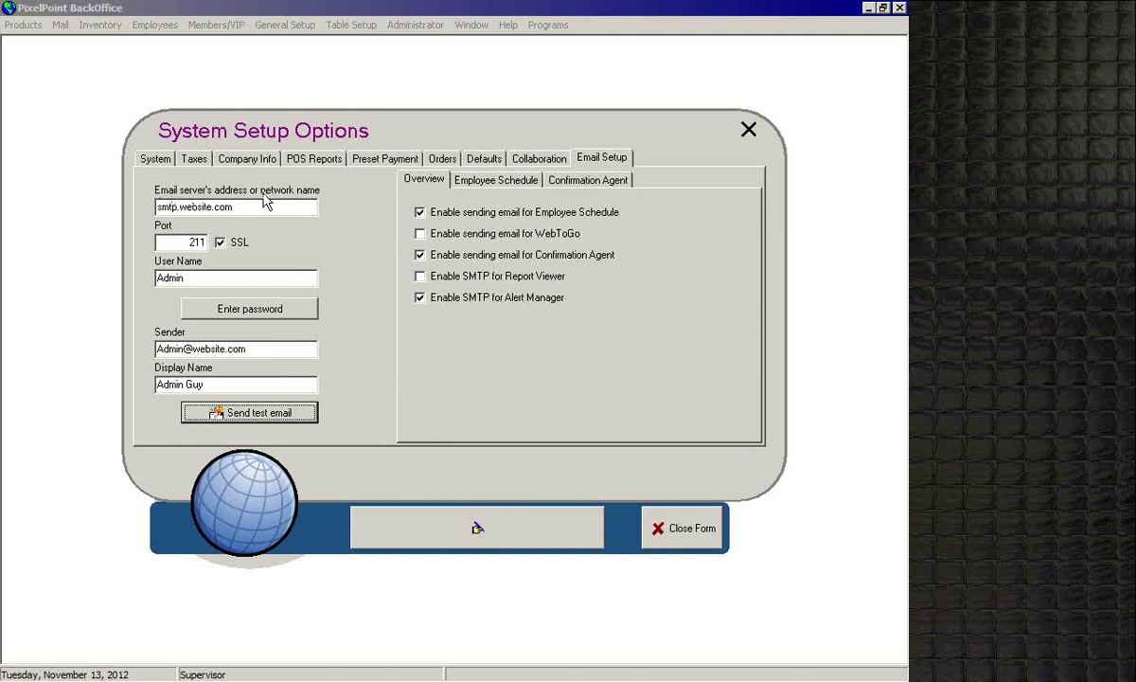
Step: Review the email server address, user name, sender and display name in the email setup
{"action": "left_click_drag", "start_coordinate": [264, 206], "coordinate": [126, 260]}
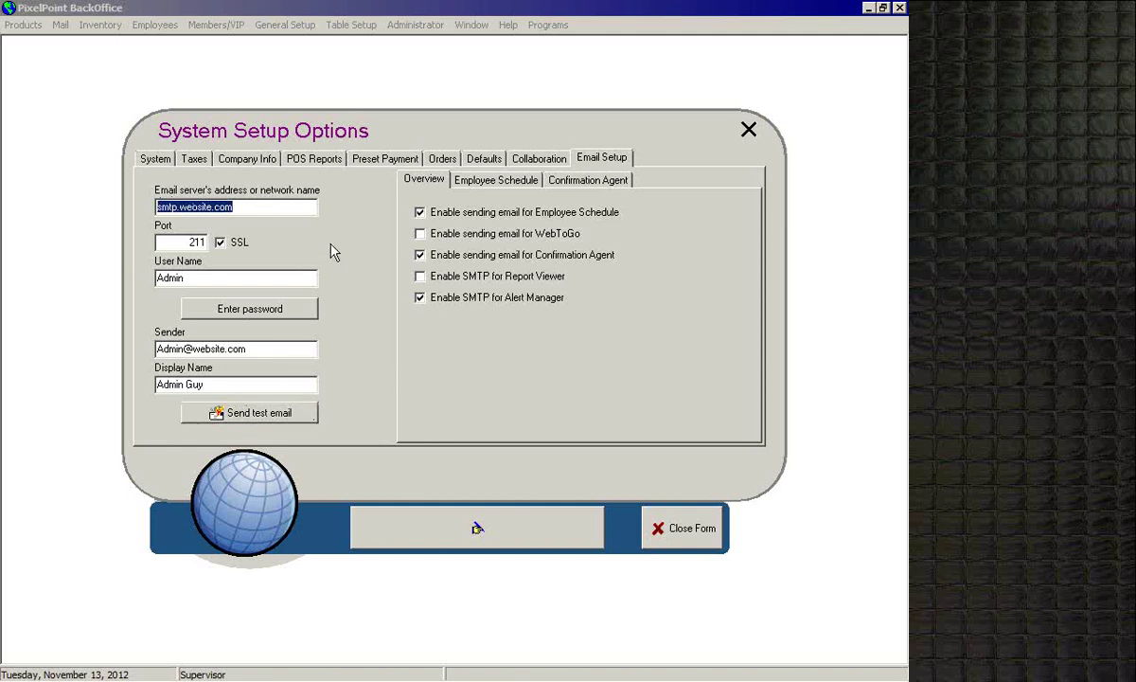
{"action": "left_click", "coordinate": [277, 203]}
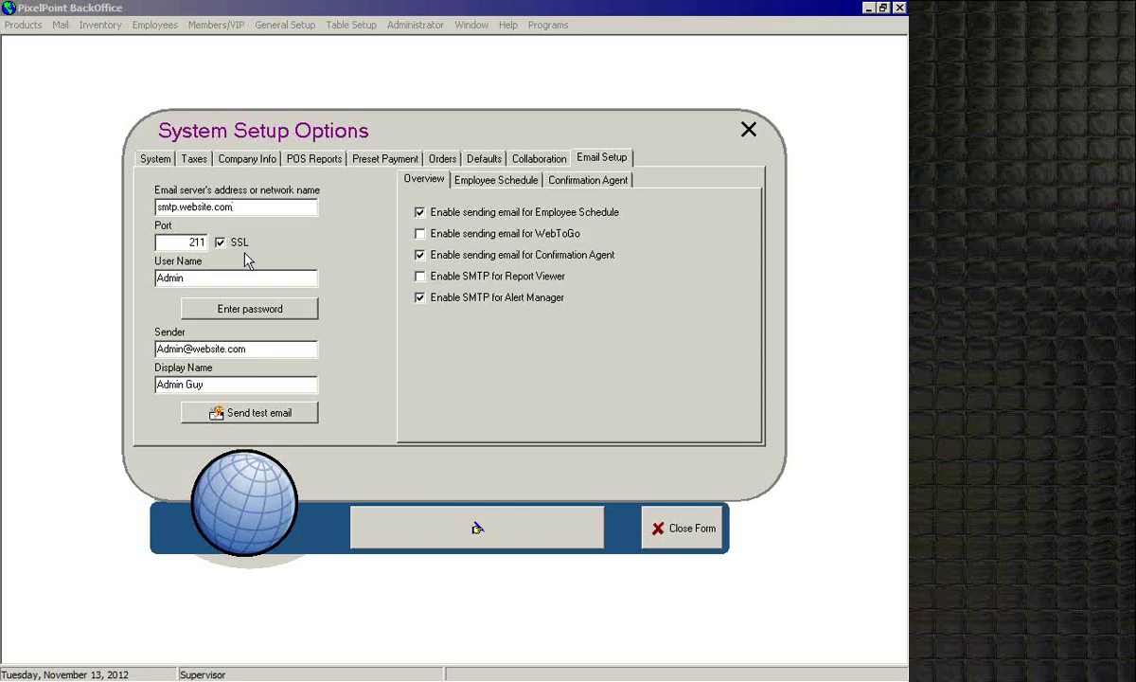
{"action": "double_click", "coordinate": [175, 277]}
{"action": "left_click_drag", "start_coordinate": [270, 349], "coordinate": [96, 327]}
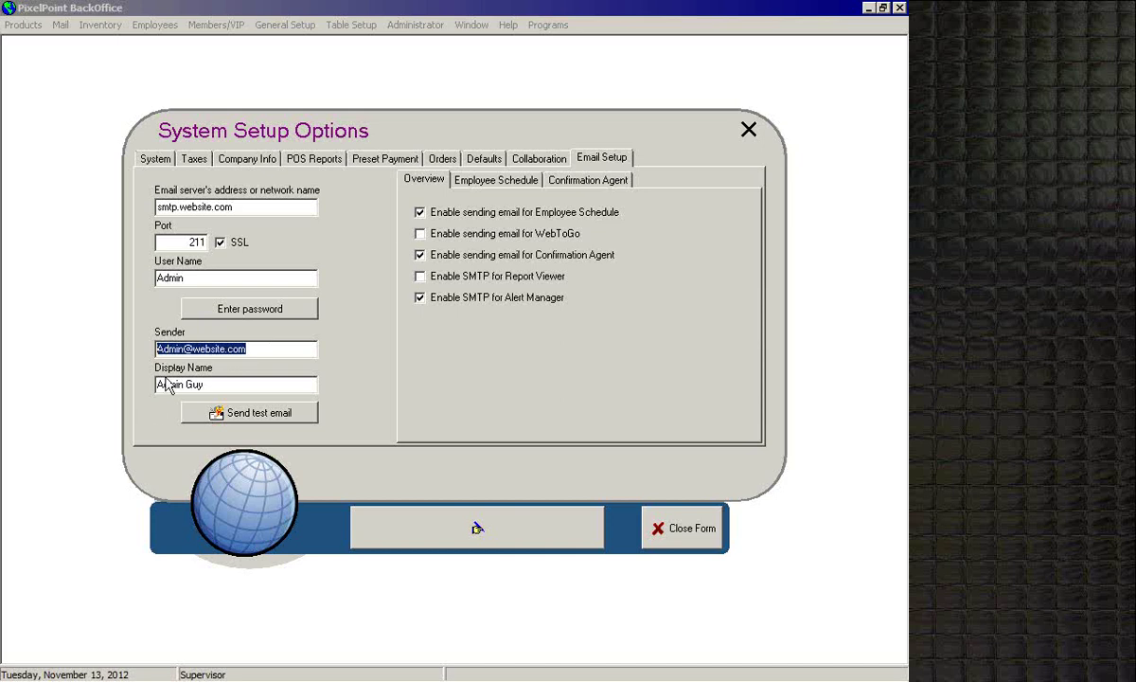
{"action": "left_click_drag", "start_coordinate": [233, 385], "coordinate": [38, 502]}
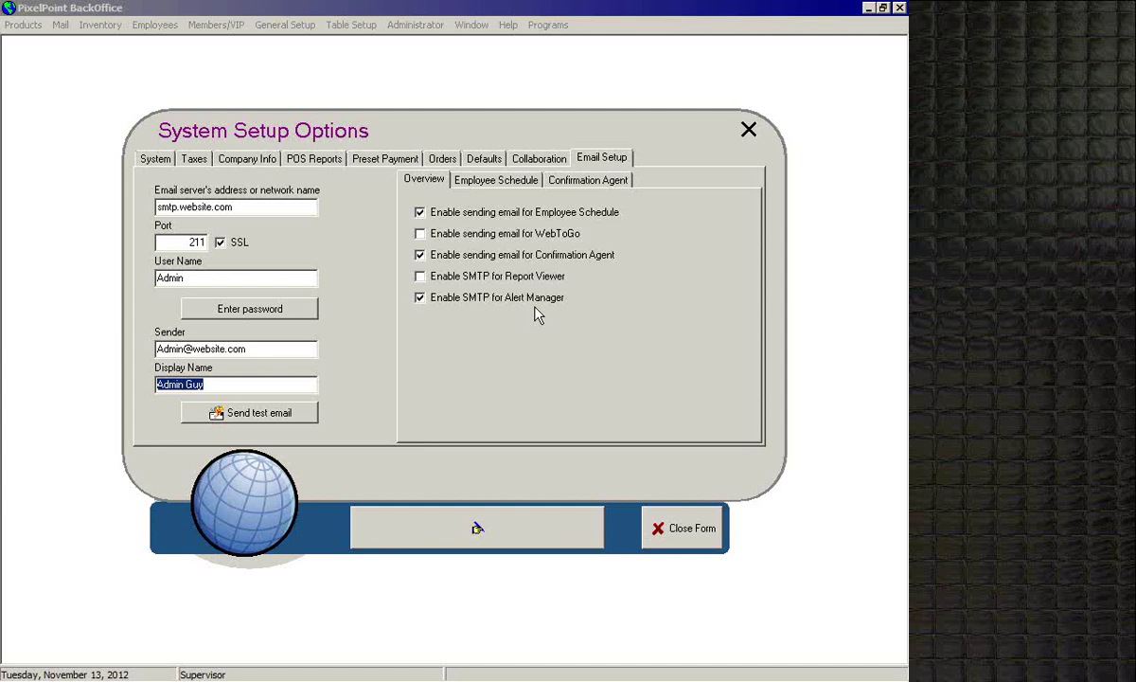
Step: Review the Employee Schedule and Confirmation Agent email settings, including the business name tag in the schedule subject, and close the form
{"action": "left_click", "coordinate": [496, 180]}
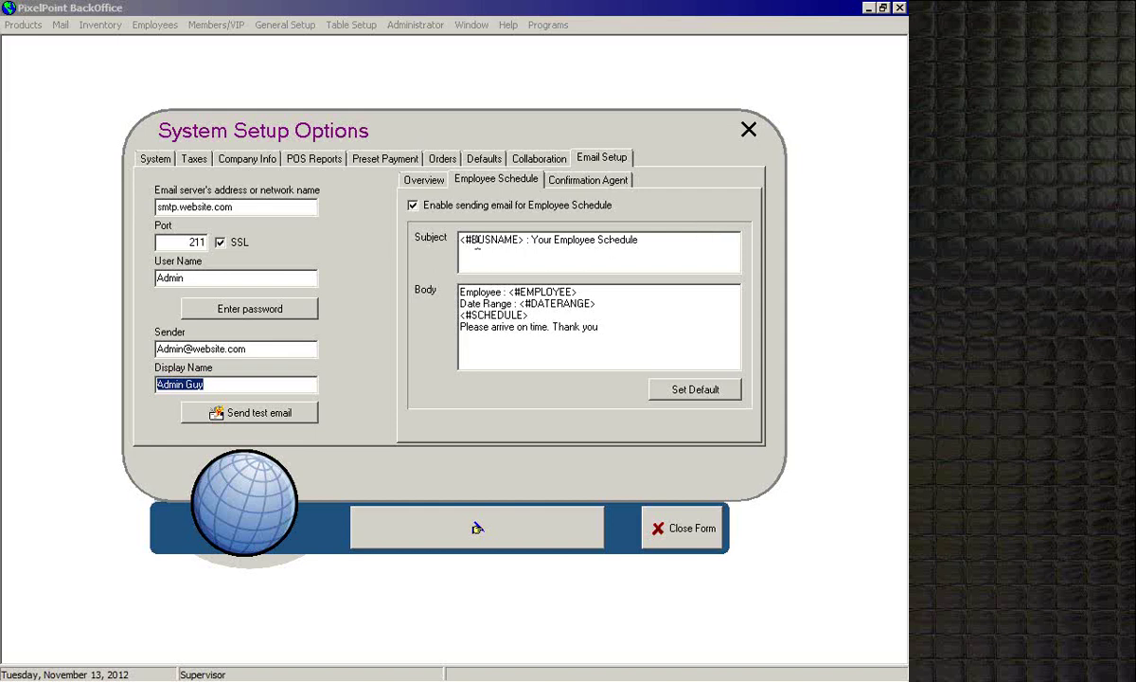
{"action": "left_click_drag", "start_coordinate": [461, 242], "coordinate": [523, 241]}
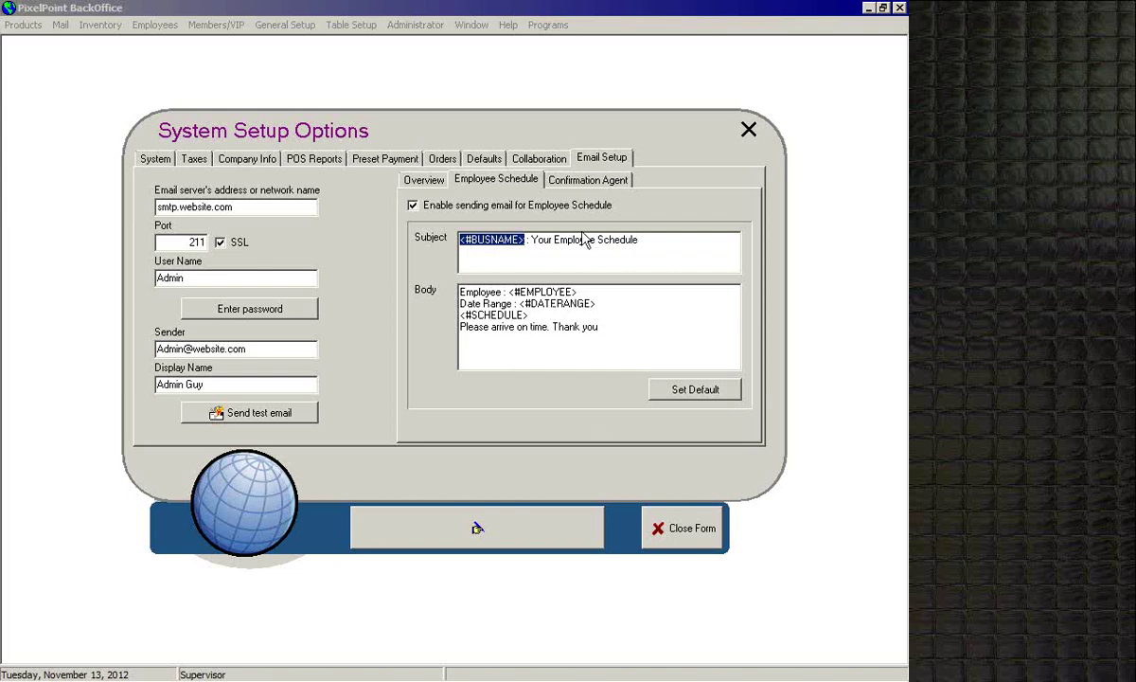
{"action": "left_click", "coordinate": [554, 179]}
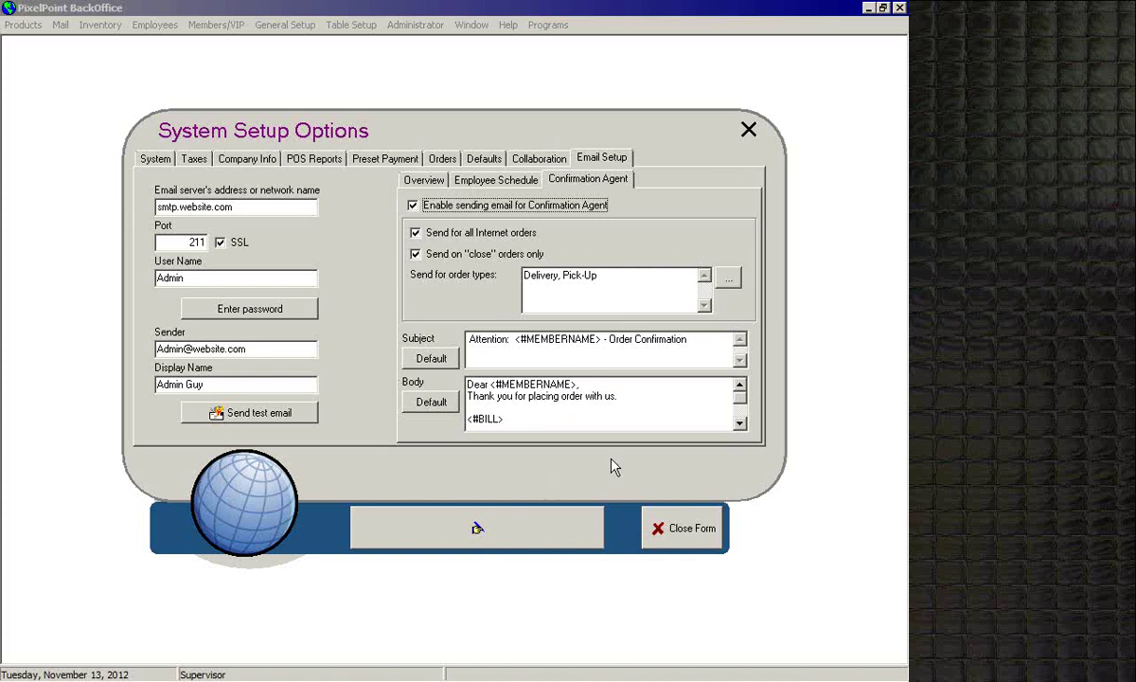
{"action": "left_click", "coordinate": [673, 537]}
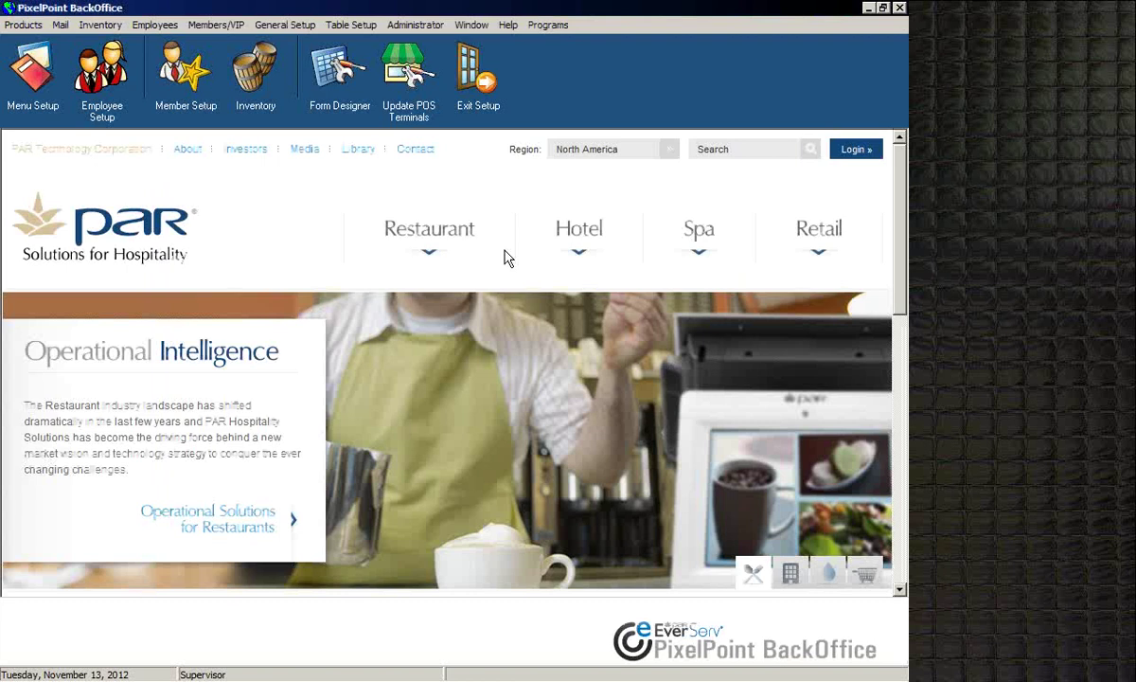
Step: Open Station Setup and look up Station 11 through the station search list
{"action": "left_click", "coordinate": [398, 25]}
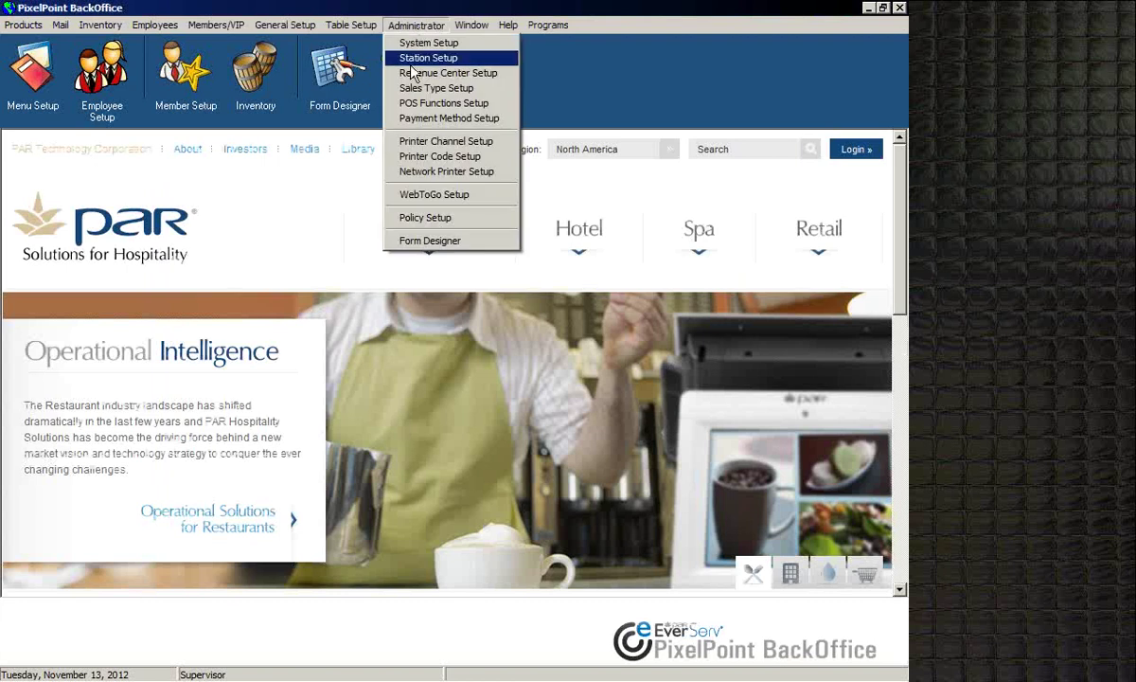
{"action": "left_click", "coordinate": [416, 58]}
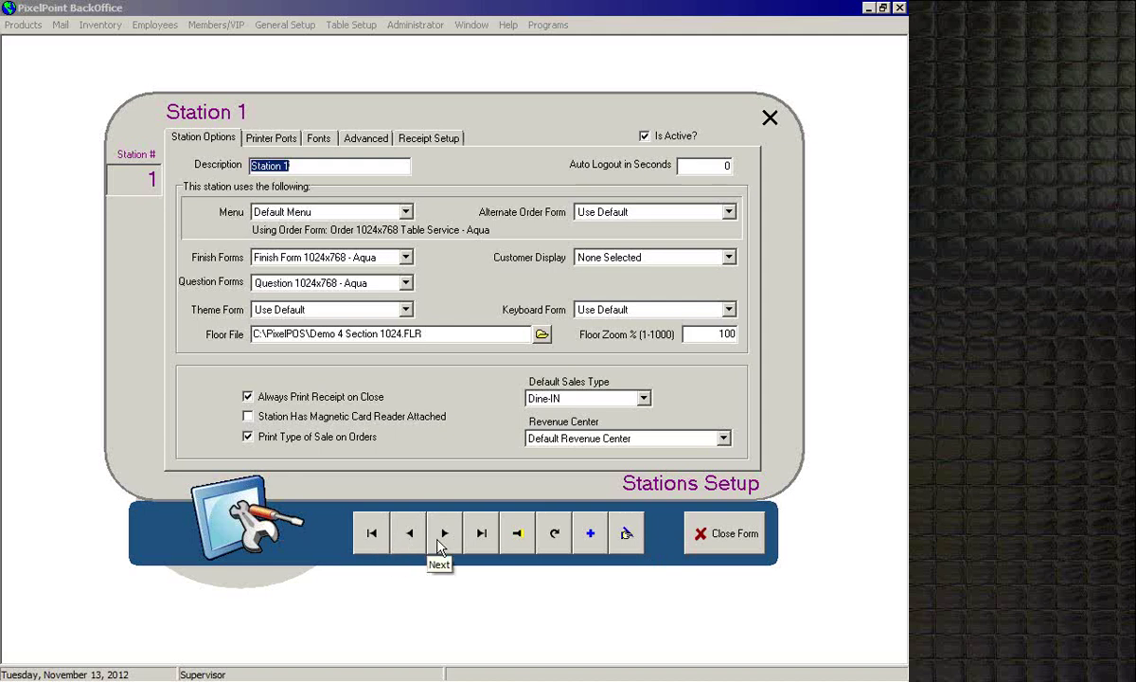
{"action": "left_click", "coordinate": [518, 535]}
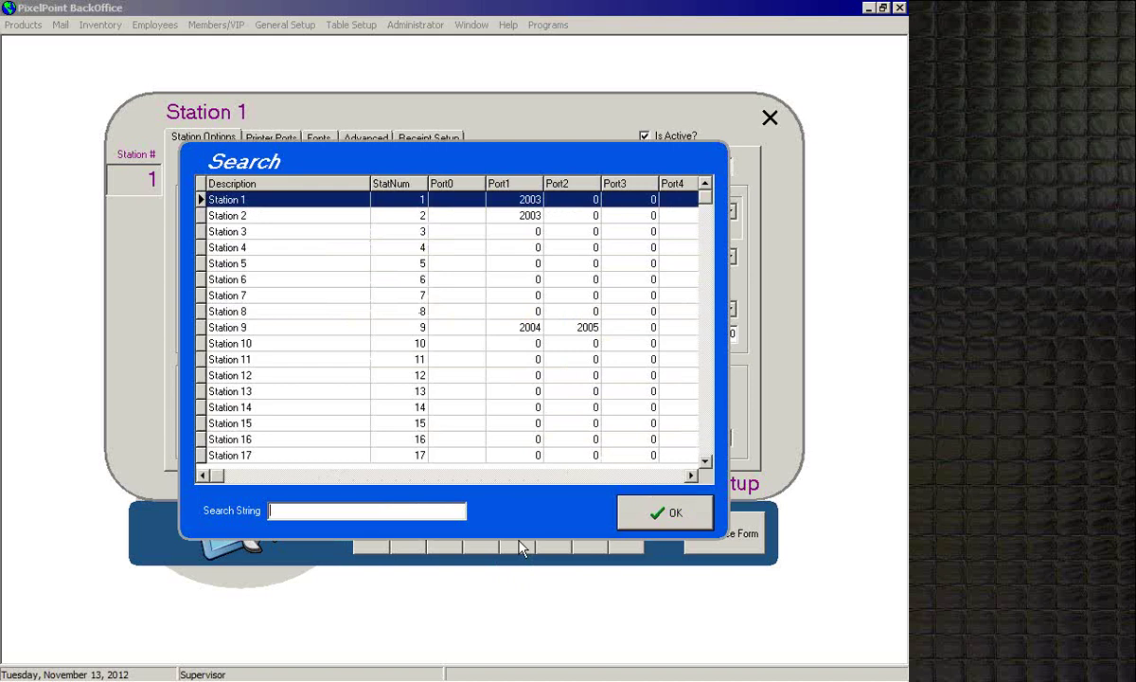
{"action": "left_click", "coordinate": [705, 462]}
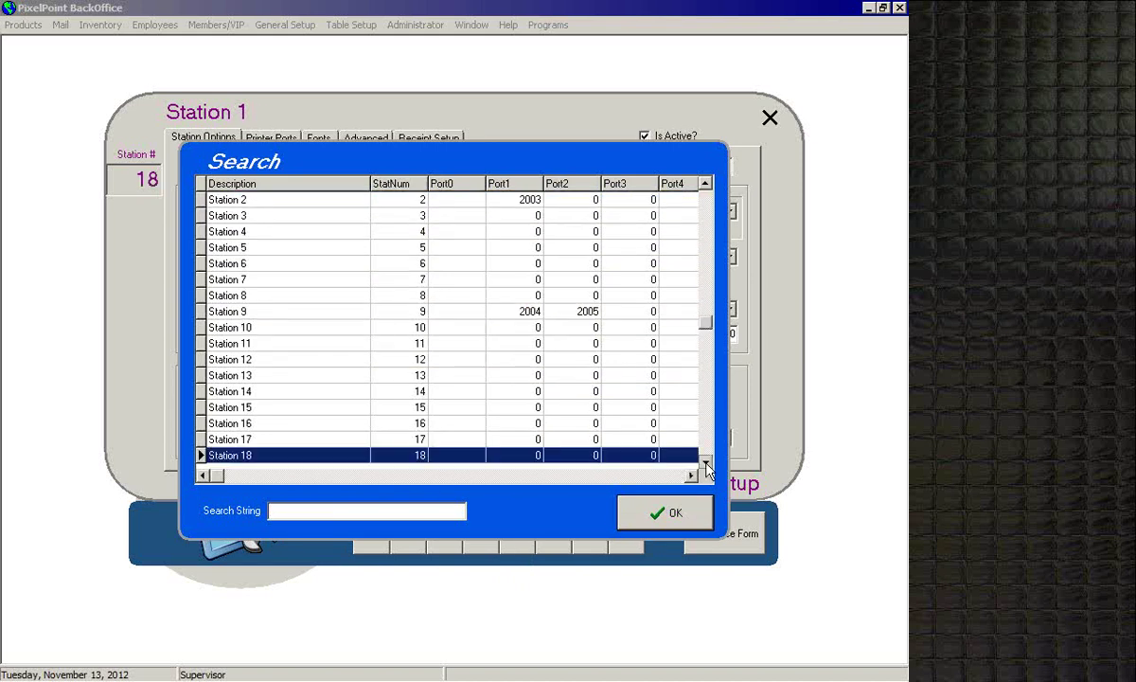
{"action": "left_click", "coordinate": [705, 462]}
{"action": "left_click", "coordinate": [705, 462]}
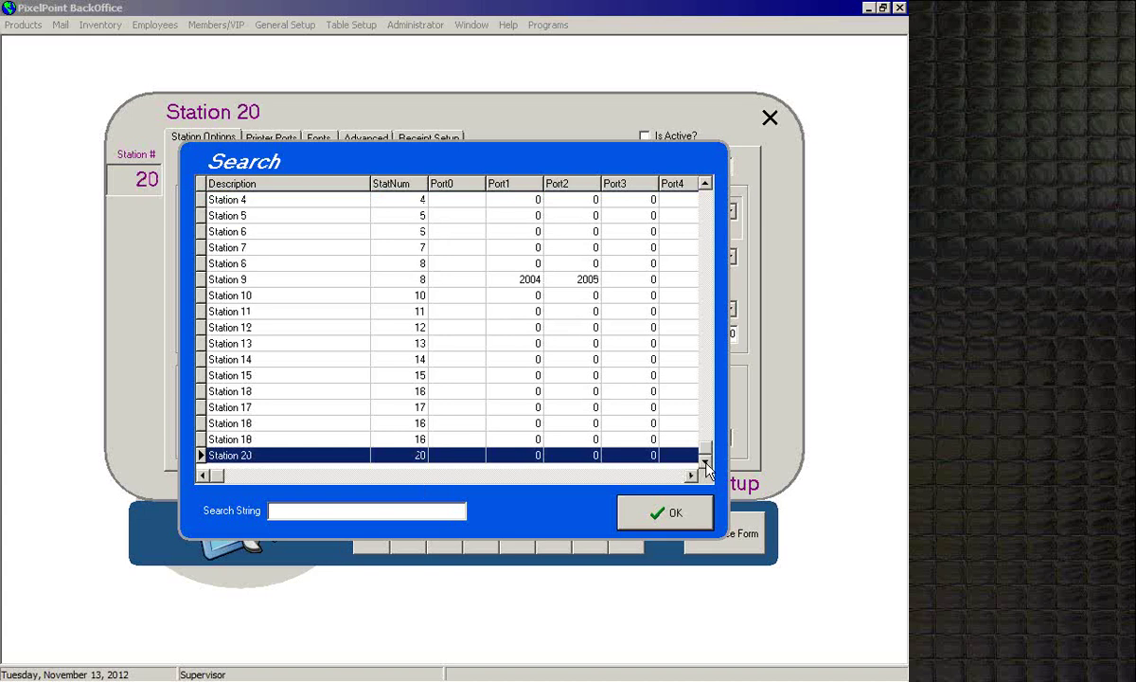
{"action": "left_click", "coordinate": [295, 312]}
{"action": "left_click", "coordinate": [636, 511]}
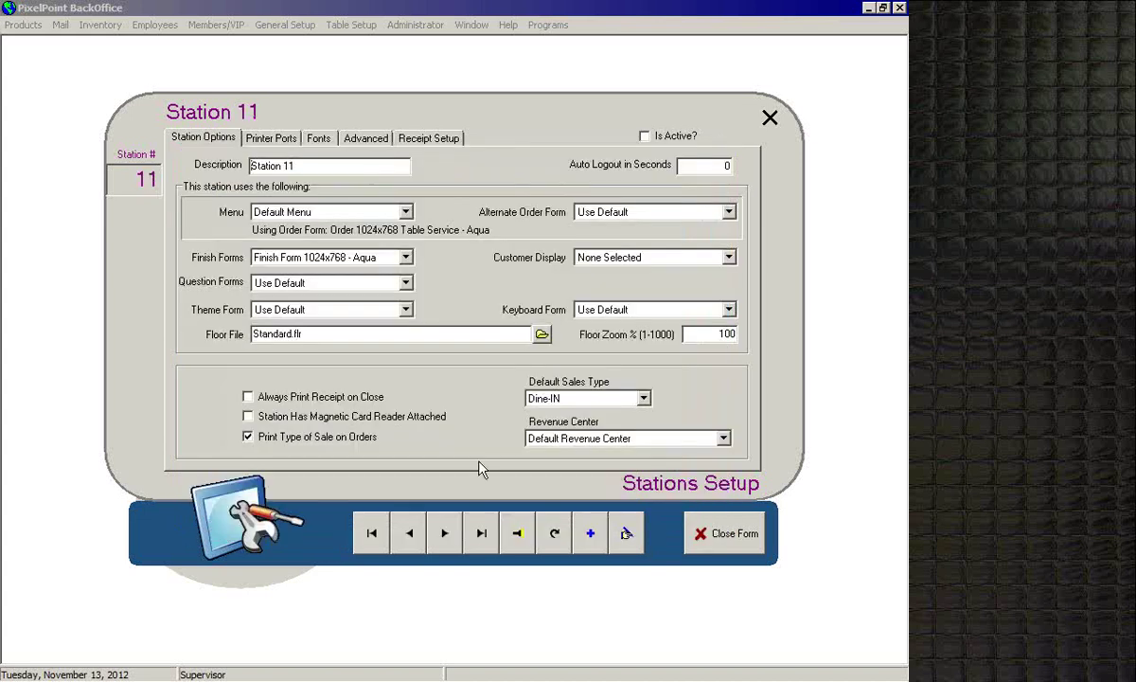
Step: Go to the last station record, return to Station 1, refresh it, and check its available menu choices
{"action": "left_click", "coordinate": [481, 533]}
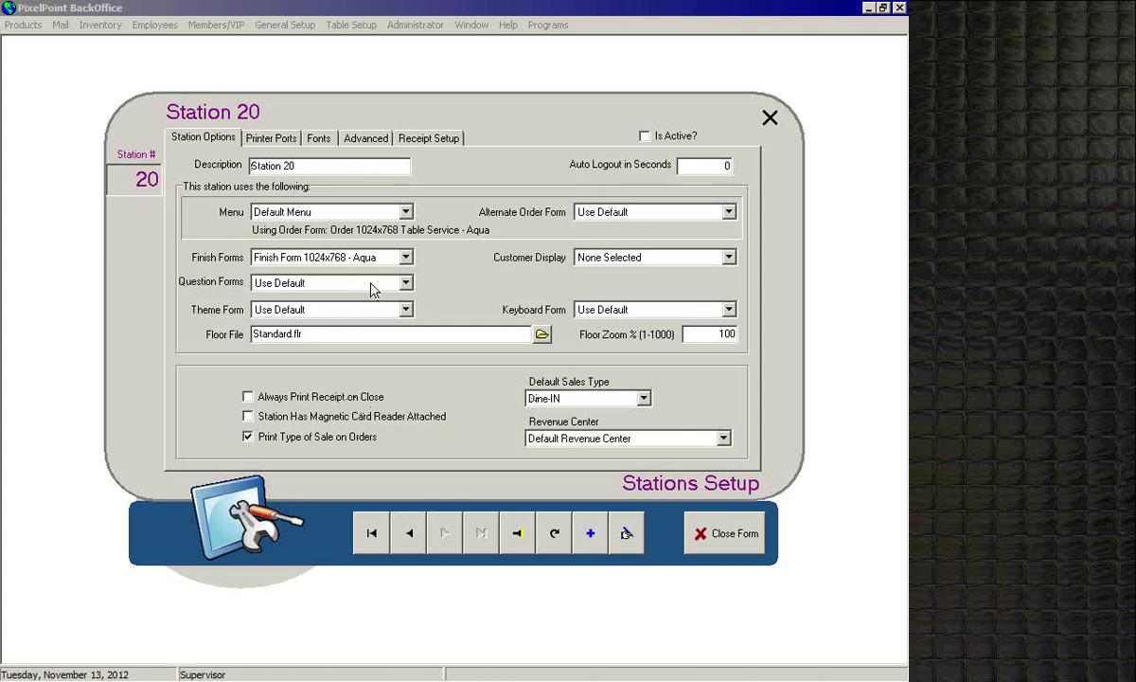
{"action": "left_click", "coordinate": [371, 533]}
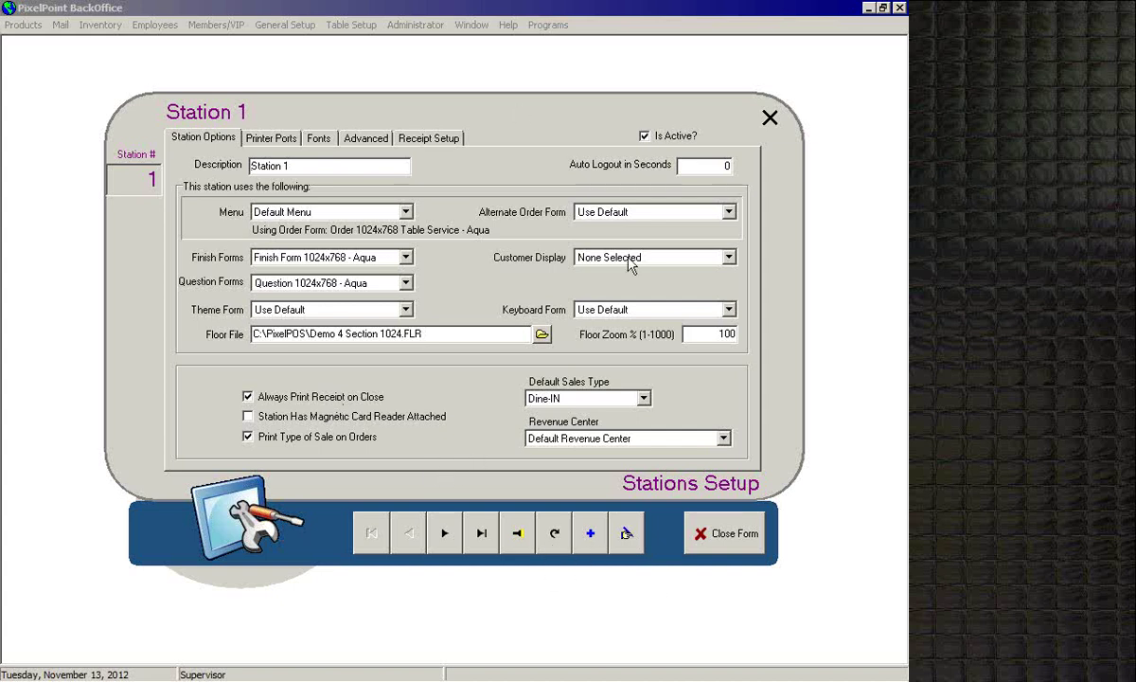
{"action": "left_click", "coordinate": [555, 539]}
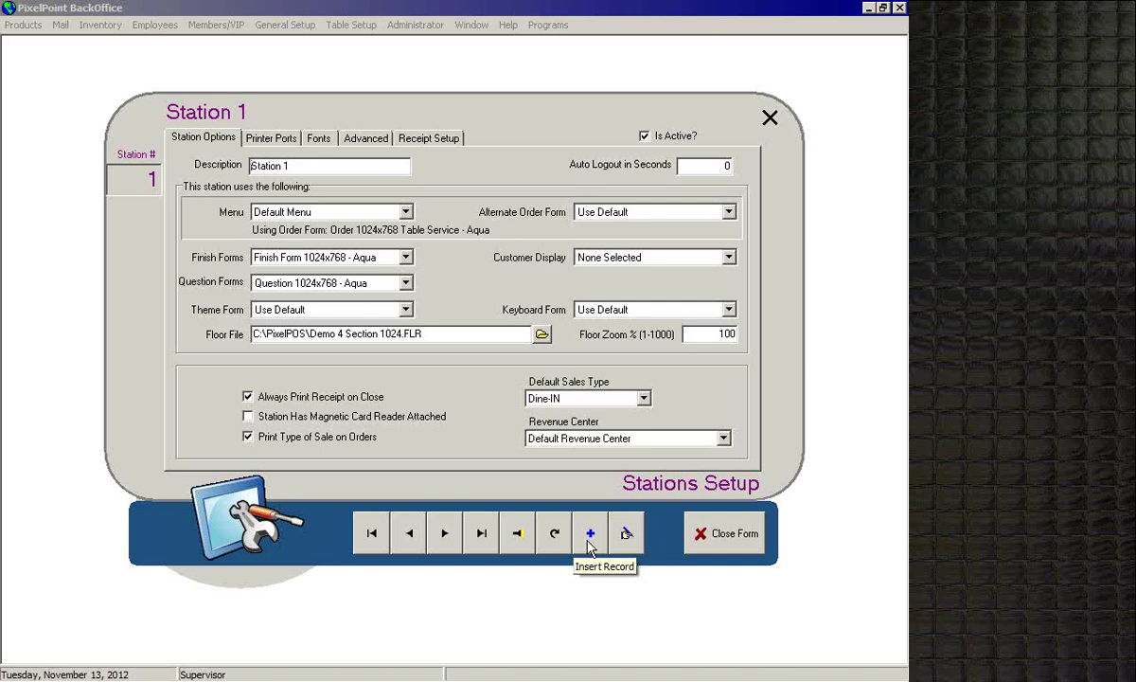
{"action": "left_click", "coordinate": [589, 535]}
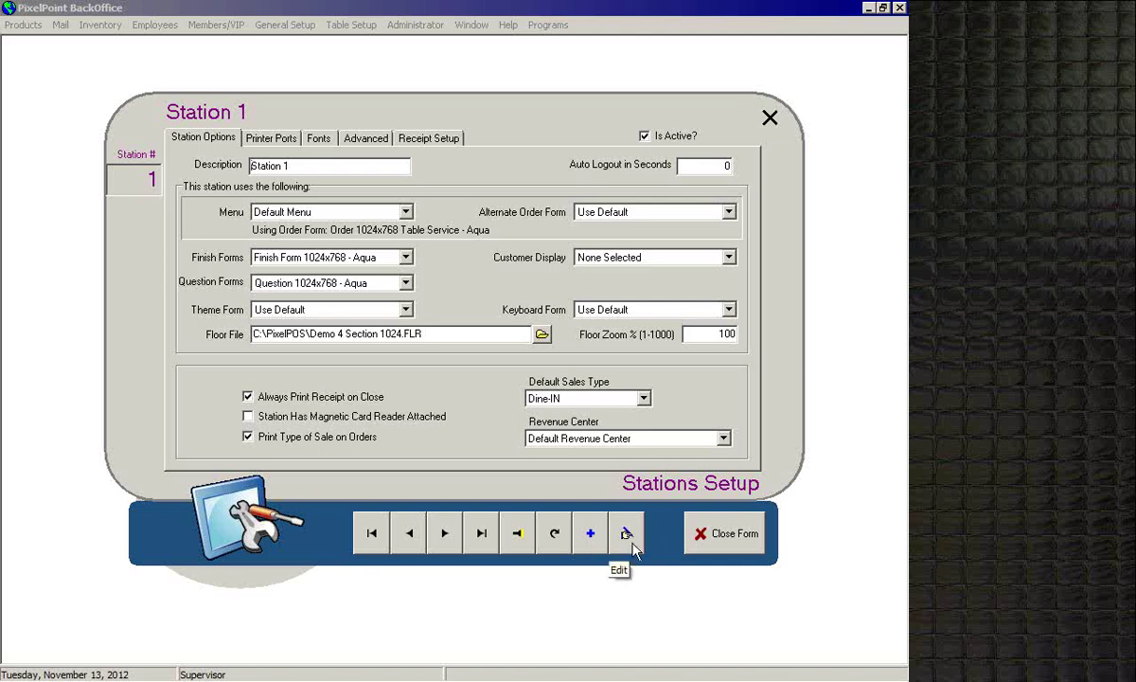
{"action": "left_click", "coordinate": [629, 539]}
{"action": "left_click", "coordinate": [334, 212]}
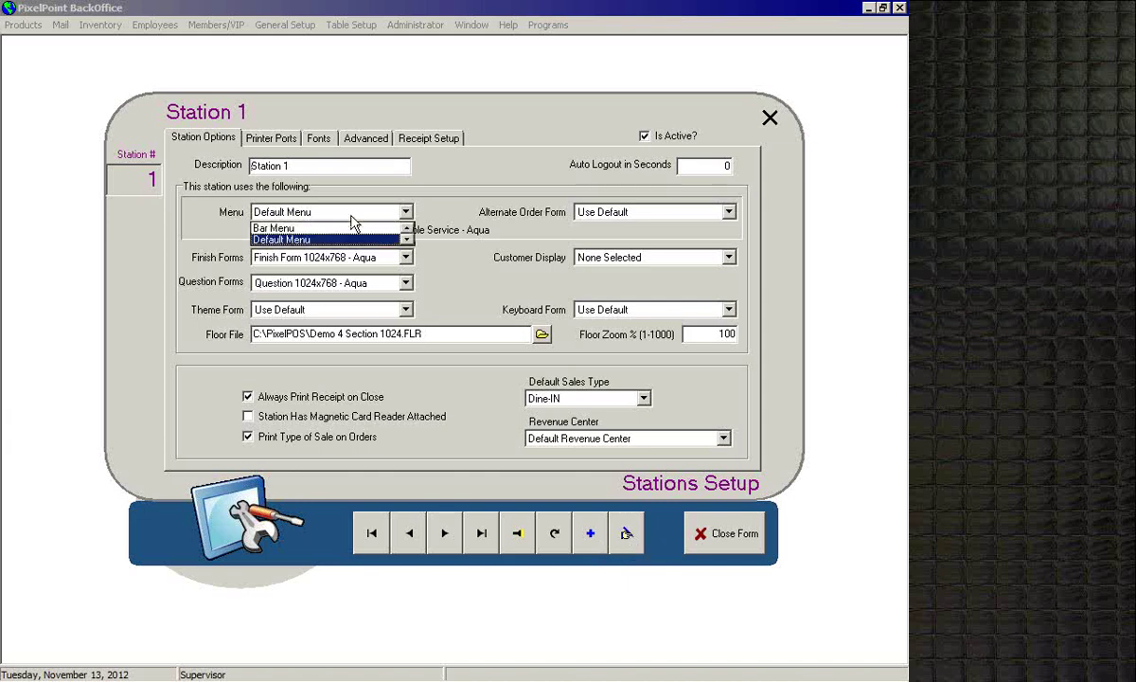
{"action": "left_click", "coordinate": [351, 217]}
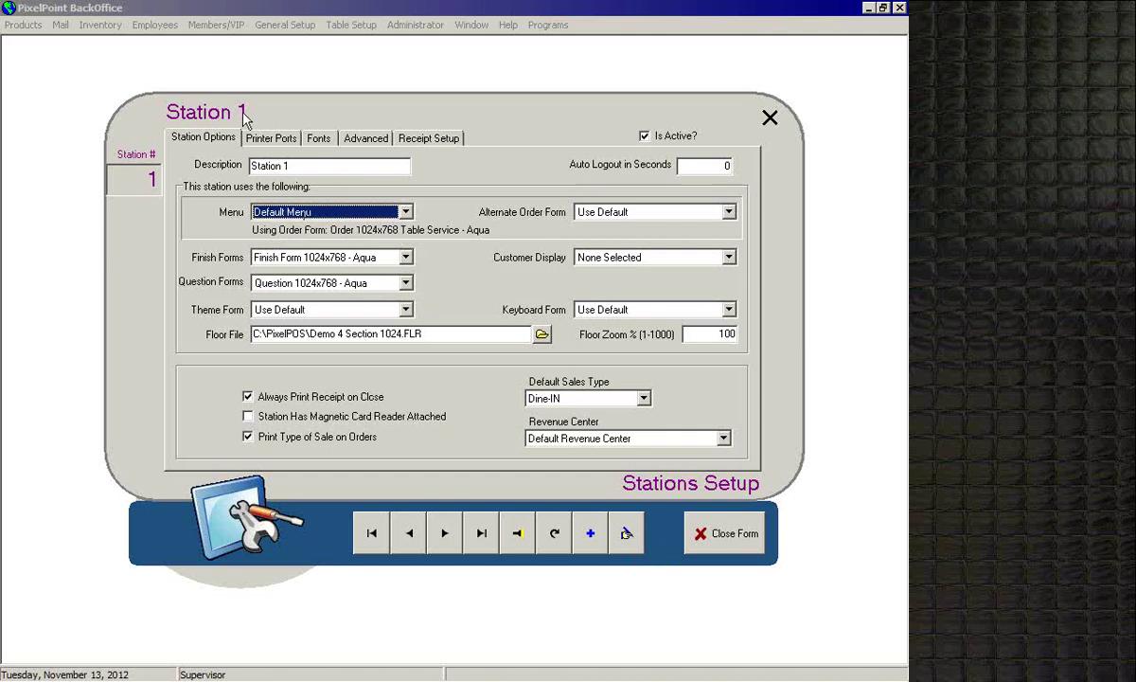
Step: Browse forward through the station records and step back to Station 1
{"action": "left_click", "coordinate": [445, 533]}
{"action": "left_click", "coordinate": [445, 533]}
{"action": "left_click", "coordinate": [445, 533]}
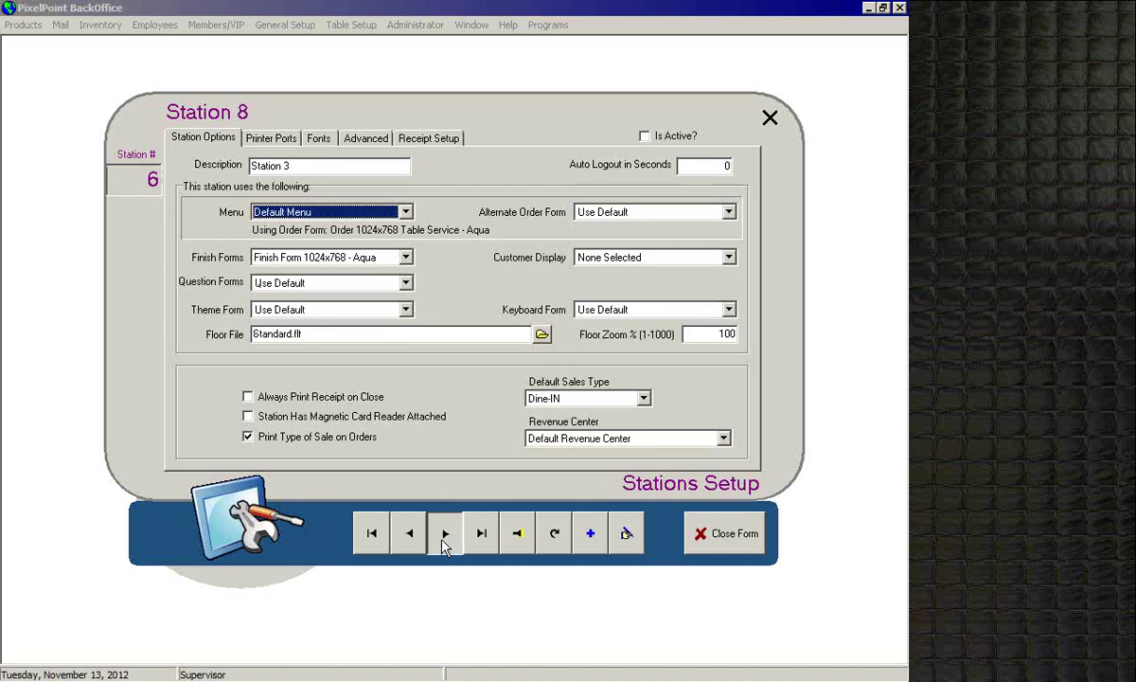
{"action": "left_click", "coordinate": [445, 533]}
{"action": "left_click", "coordinate": [413, 535]}
{"action": "left_click", "coordinate": [413, 536]}
{"action": "left_click", "coordinate": [413, 536]}
{"action": "left_click", "coordinate": [413, 535]}
{"action": "left_click", "coordinate": [413, 535]}
{"action": "left_click", "coordinate": [413, 536]}
{"action": "left_click", "coordinate": [413, 535]}
{"action": "left_click", "coordinate": [413, 535]}
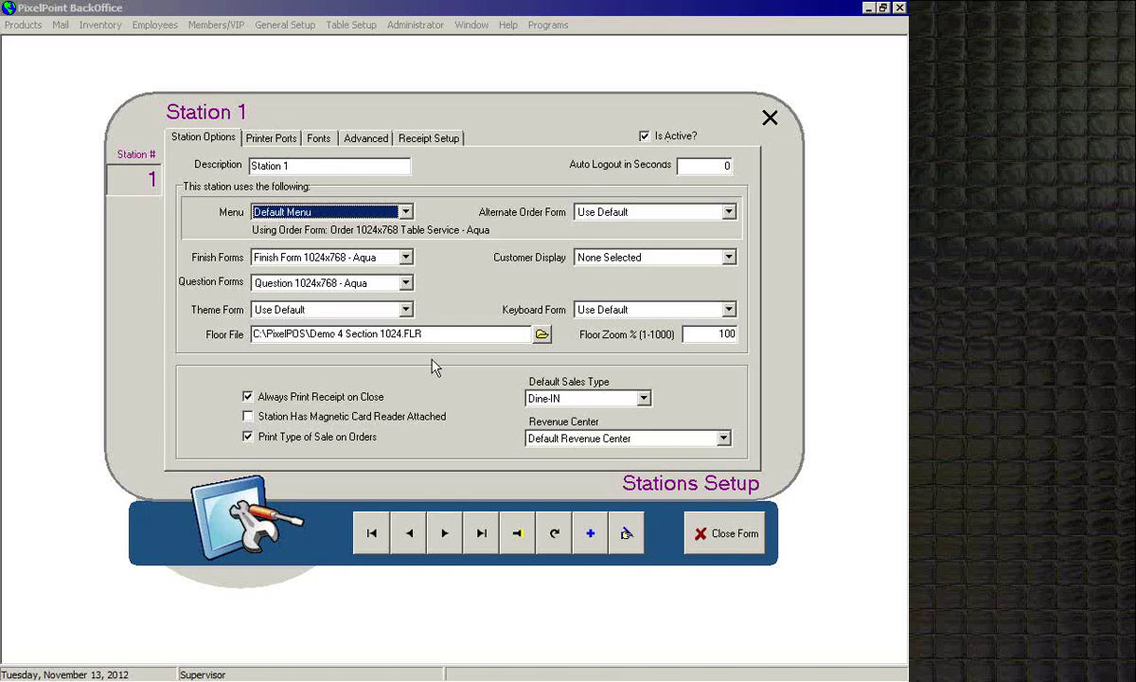
Step: Close the station form and turn off the Show Active Records Only option
{"action": "left_click", "coordinate": [721, 533]}
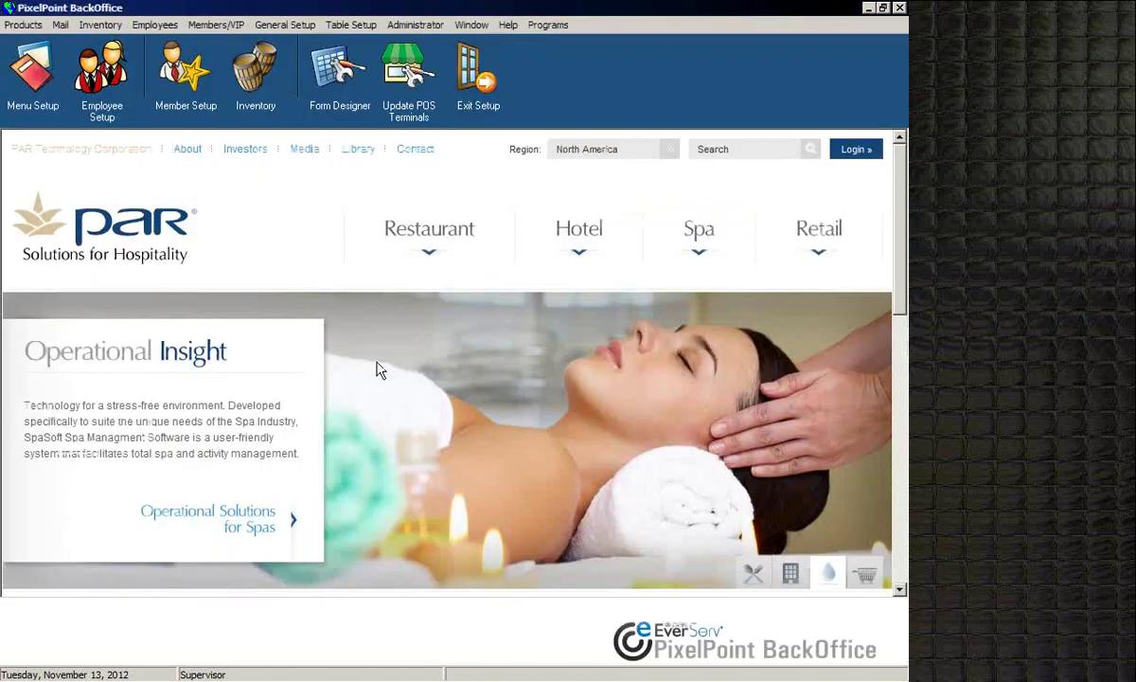
{"action": "left_click", "coordinate": [481, 28]}
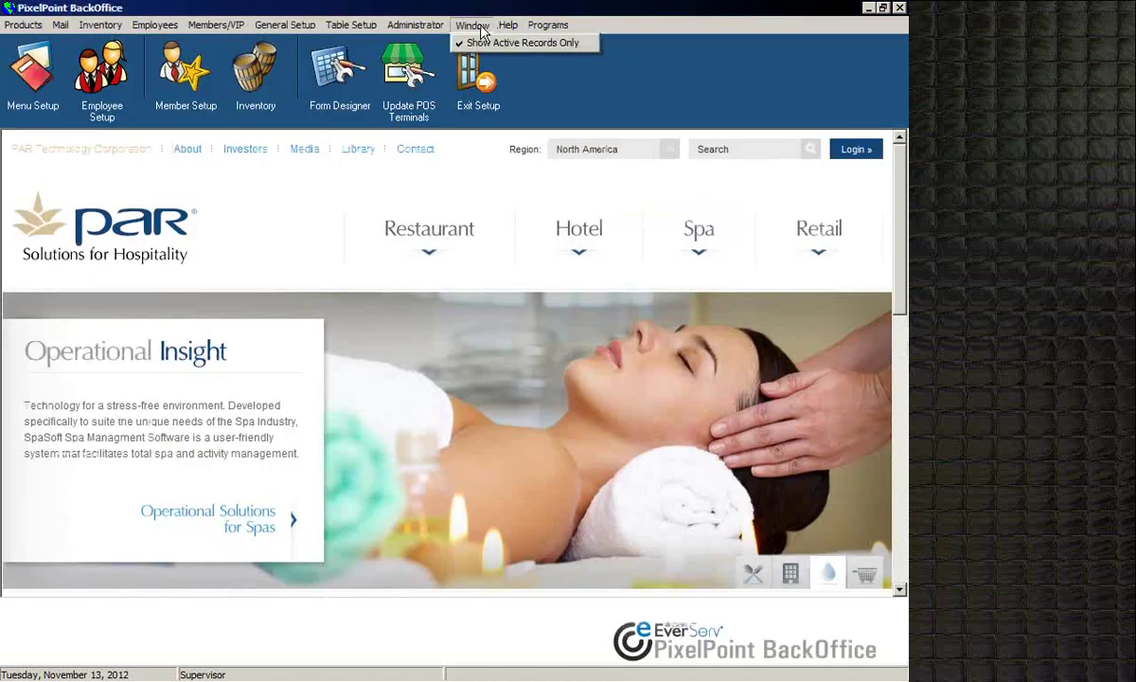
{"action": "left_click", "coordinate": [523, 43]}
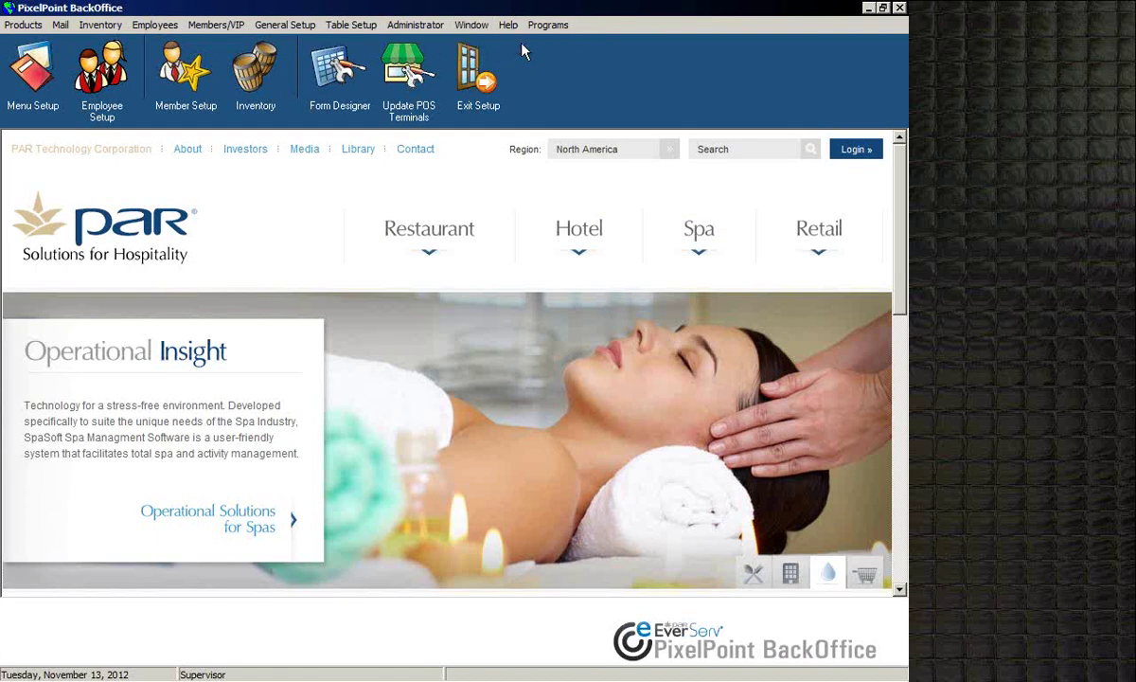
Step: Reopen Station Setup, mark Station 3 as active and save the record
{"action": "left_click", "coordinate": [416, 24]}
{"action": "left_click", "coordinate": [436, 74]}
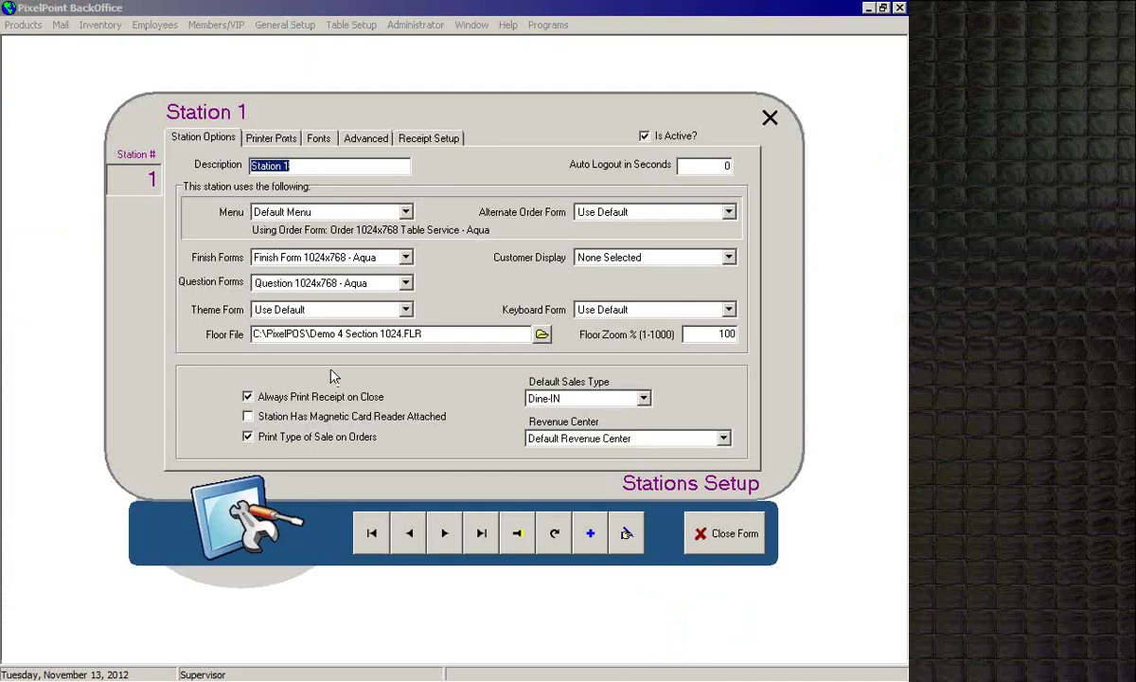
{"action": "left_click", "coordinate": [444, 533]}
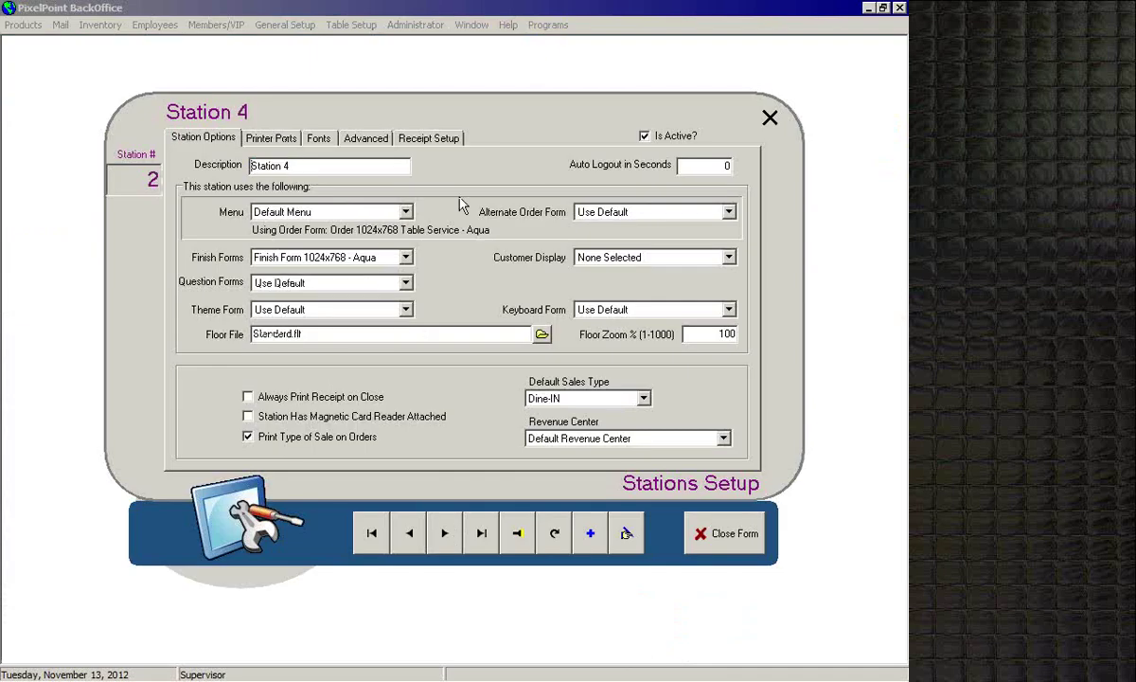
{"action": "left_click", "coordinate": [410, 537]}
{"action": "left_click", "coordinate": [411, 536]}
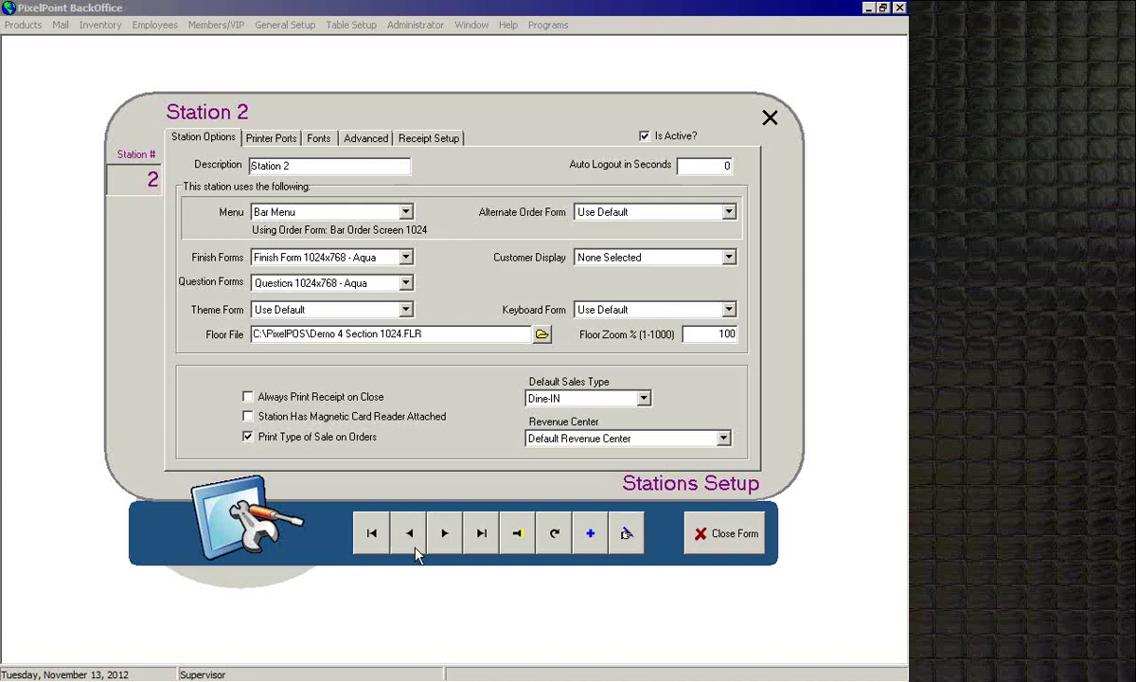
{"action": "left_click", "coordinate": [442, 541]}
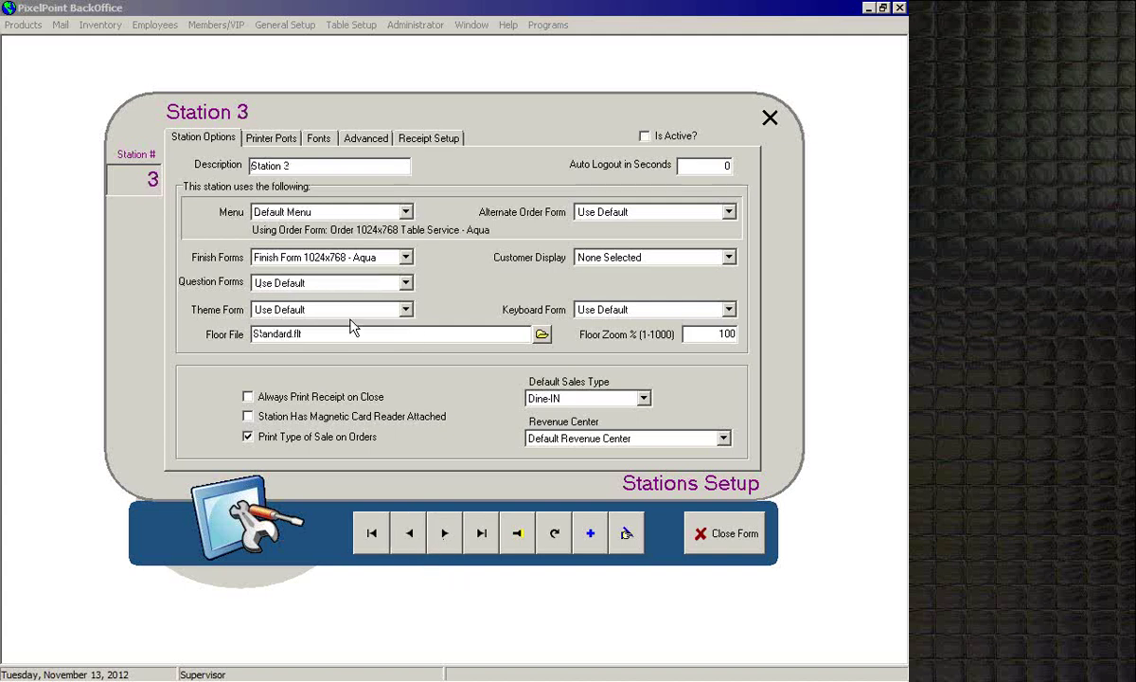
{"action": "left_click", "coordinate": [644, 137]}
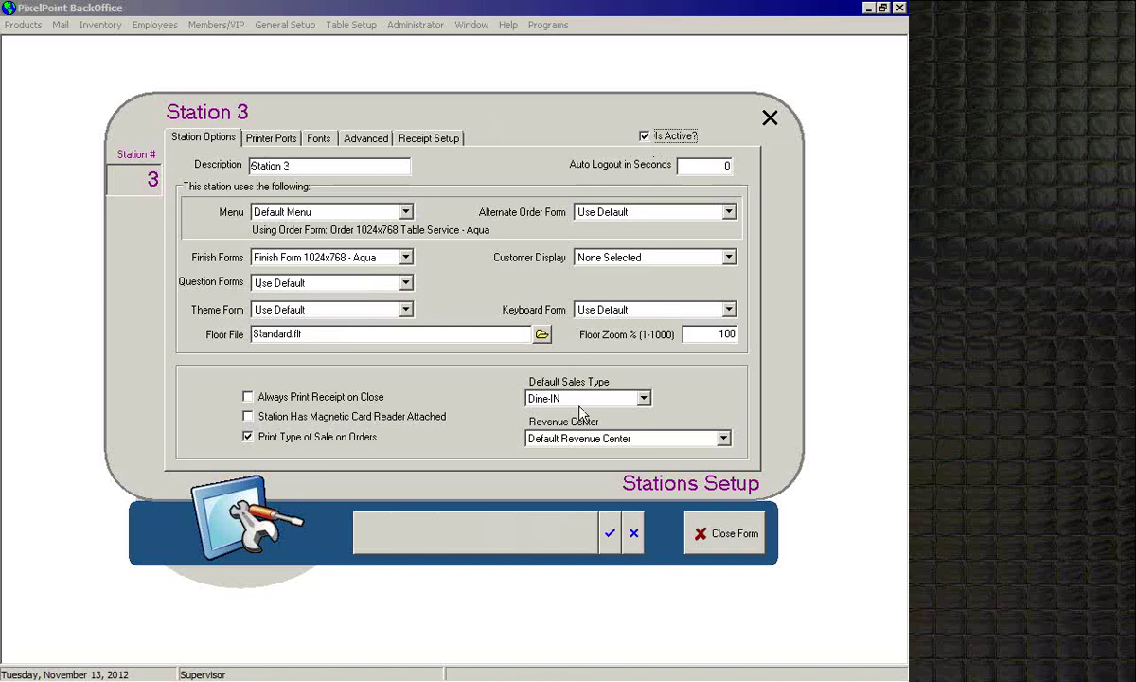
{"action": "left_click", "coordinate": [609, 536]}
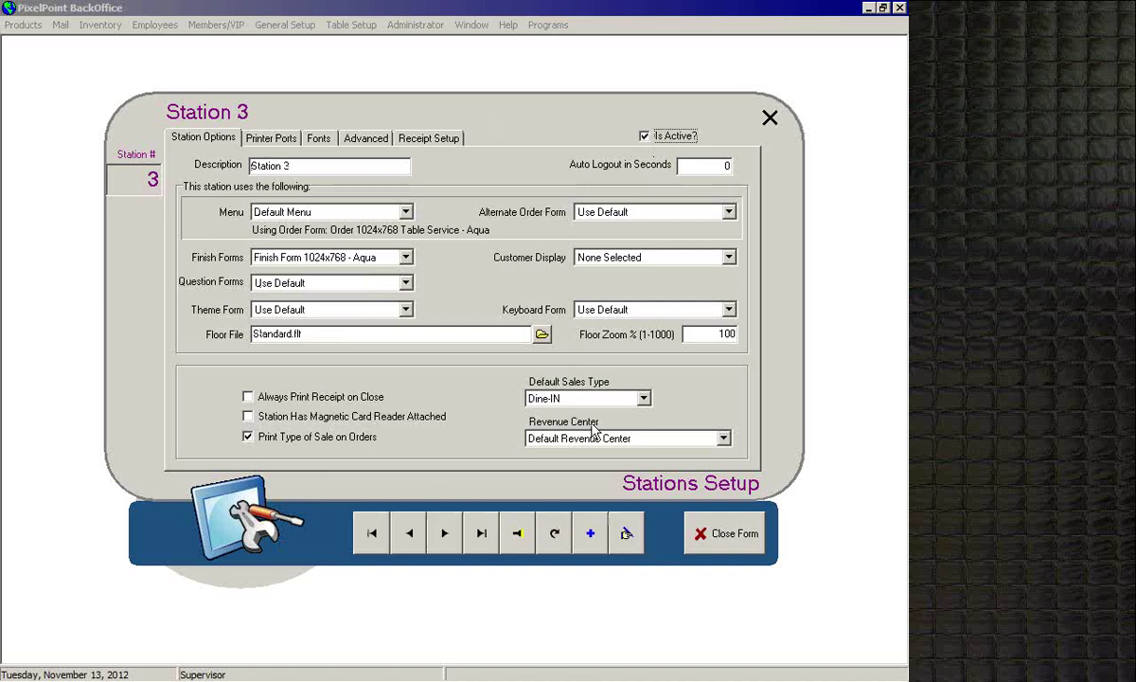
Step: Return to the first station record, review its description, and set Station 1's auto logout to 20 seconds
{"action": "left_click", "coordinate": [369, 536]}
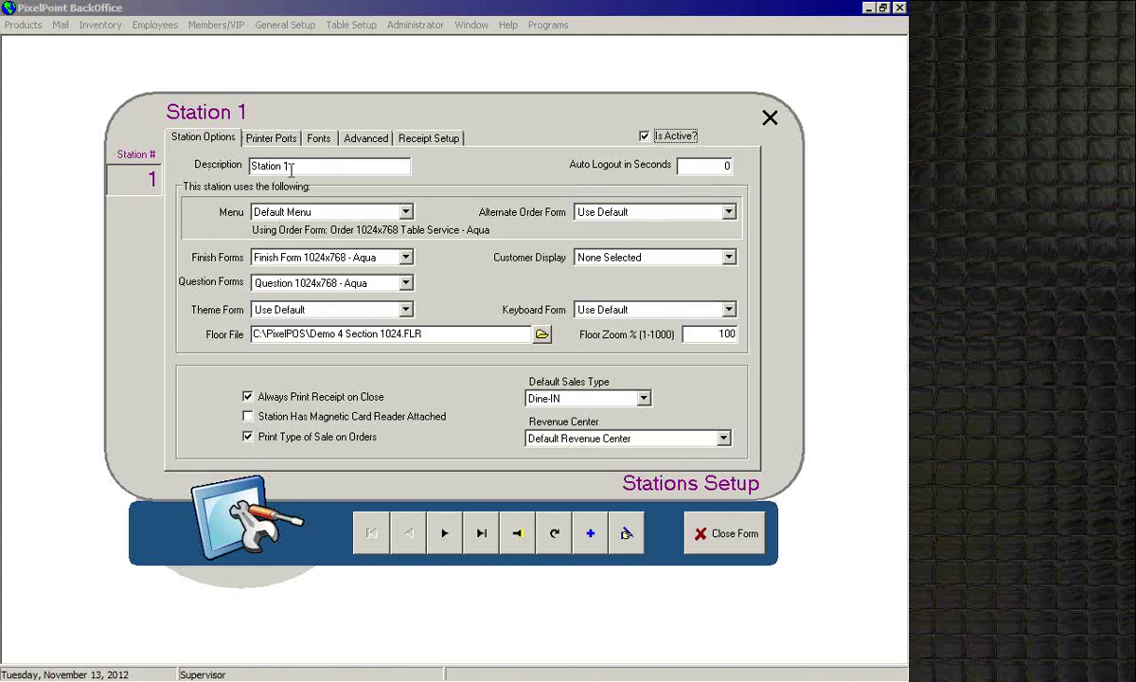
{"action": "left_click_drag", "start_coordinate": [290, 167], "coordinate": [239, 162]}
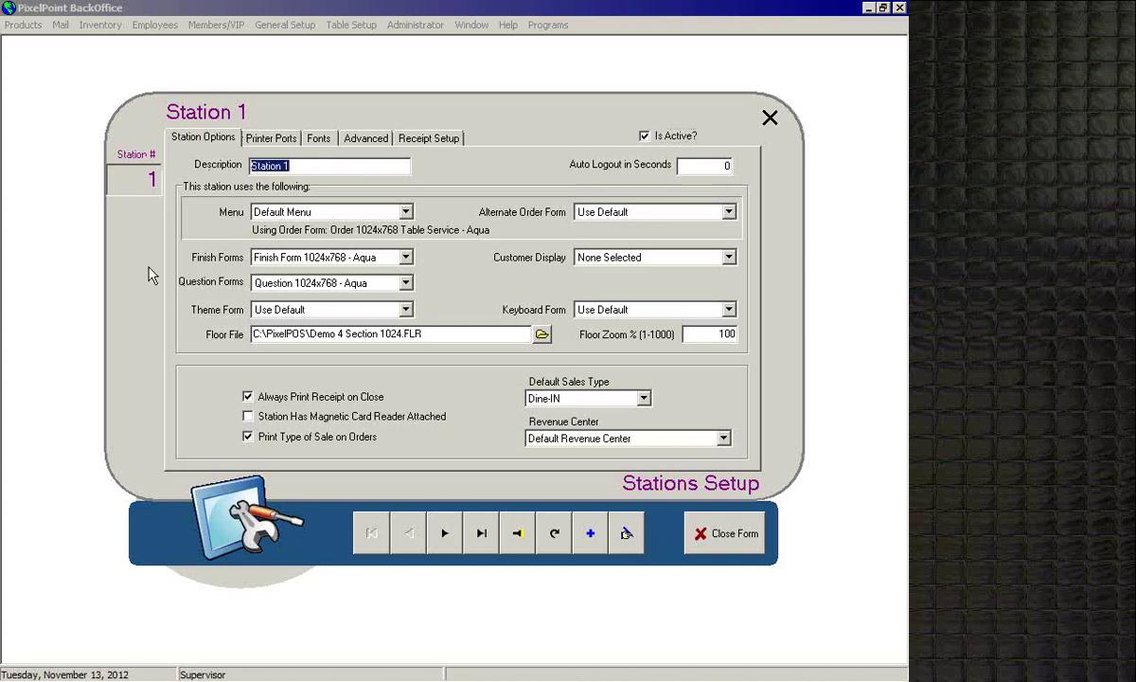
{"action": "left_click", "coordinate": [336, 165]}
{"action": "key", "text": "Tab"}
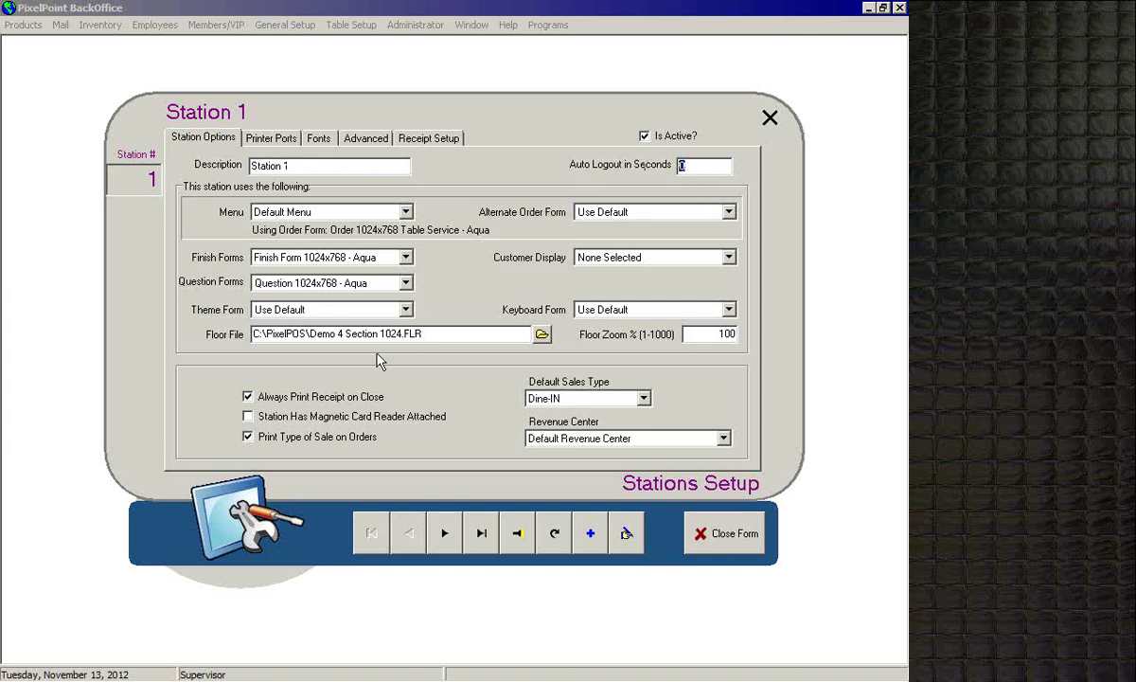
{"action": "type", "text": "120"}
{"action": "key", "text": "Tab"}
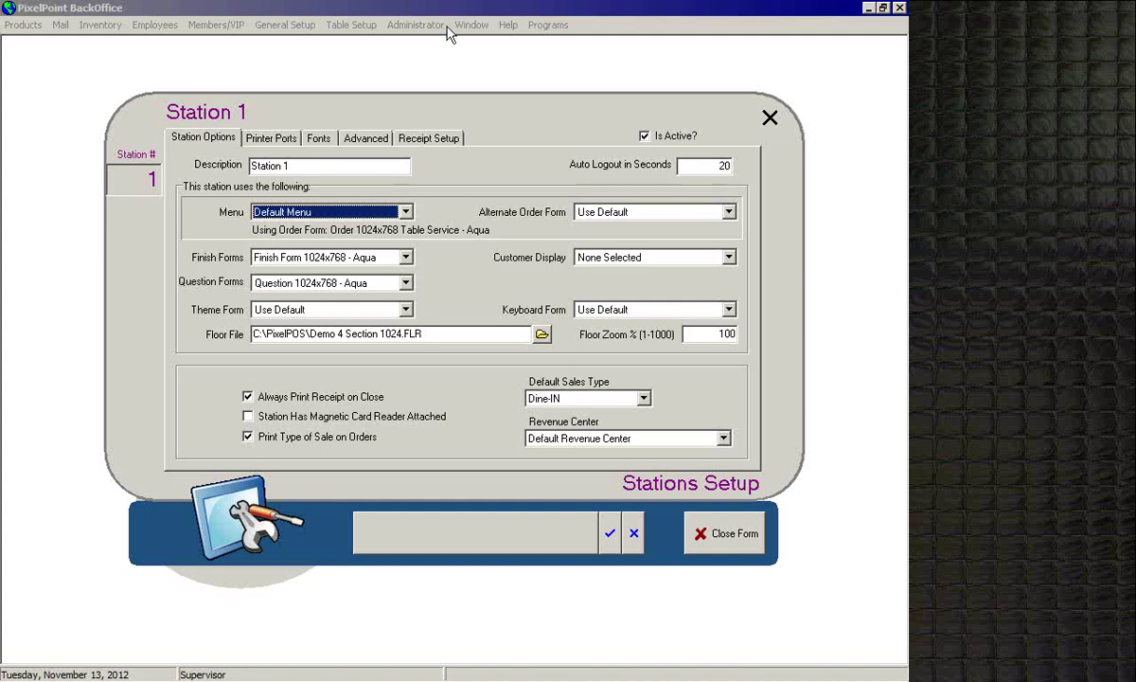
Step: Set Station 1's auto logout to 0 seconds and review the available menu choices
{"action": "left_click", "coordinate": [720, 165]}
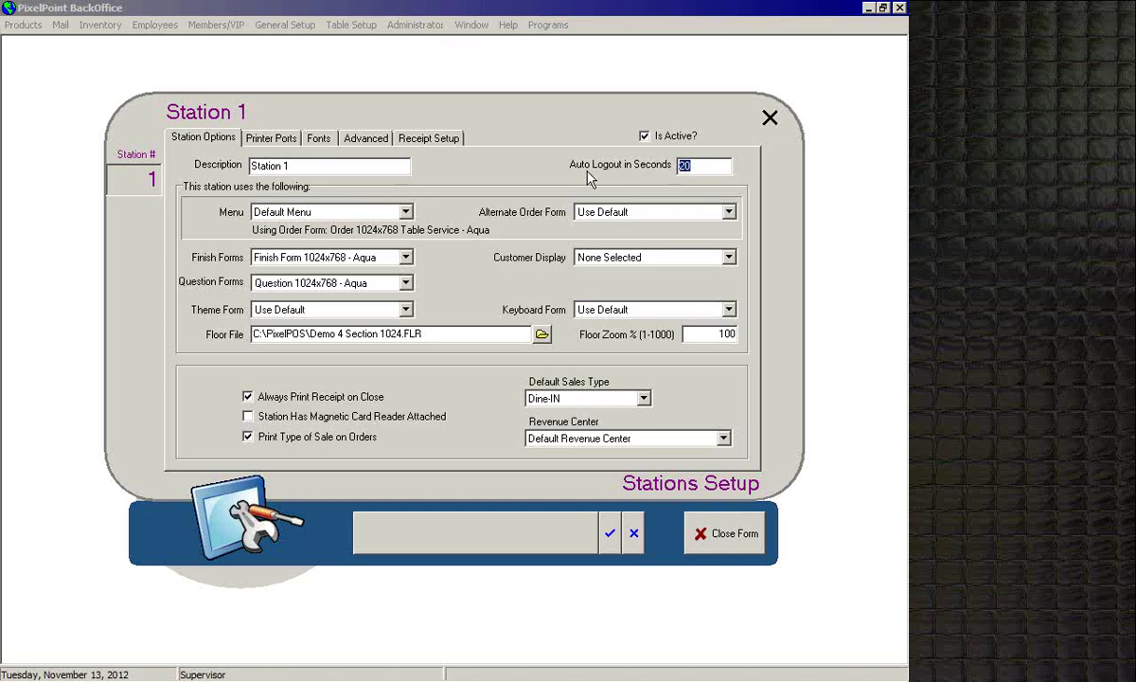
{"action": "type", "text": "0"}
{"action": "left_click", "coordinate": [406, 213]}
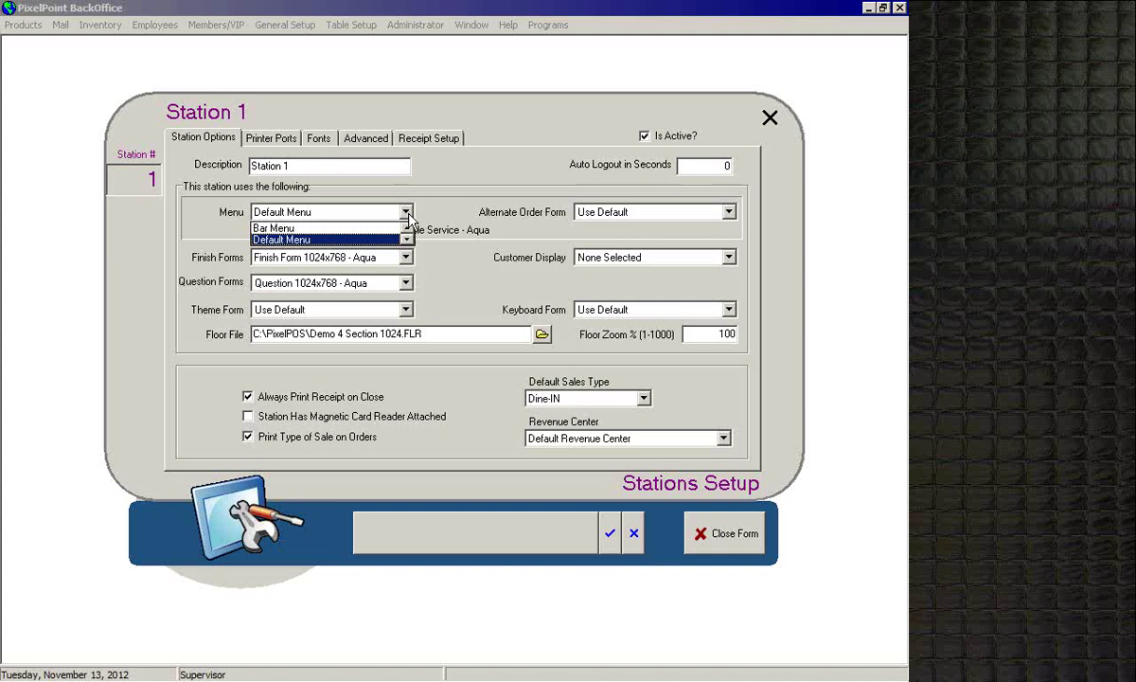
{"action": "left_click", "coordinate": [431, 218]}
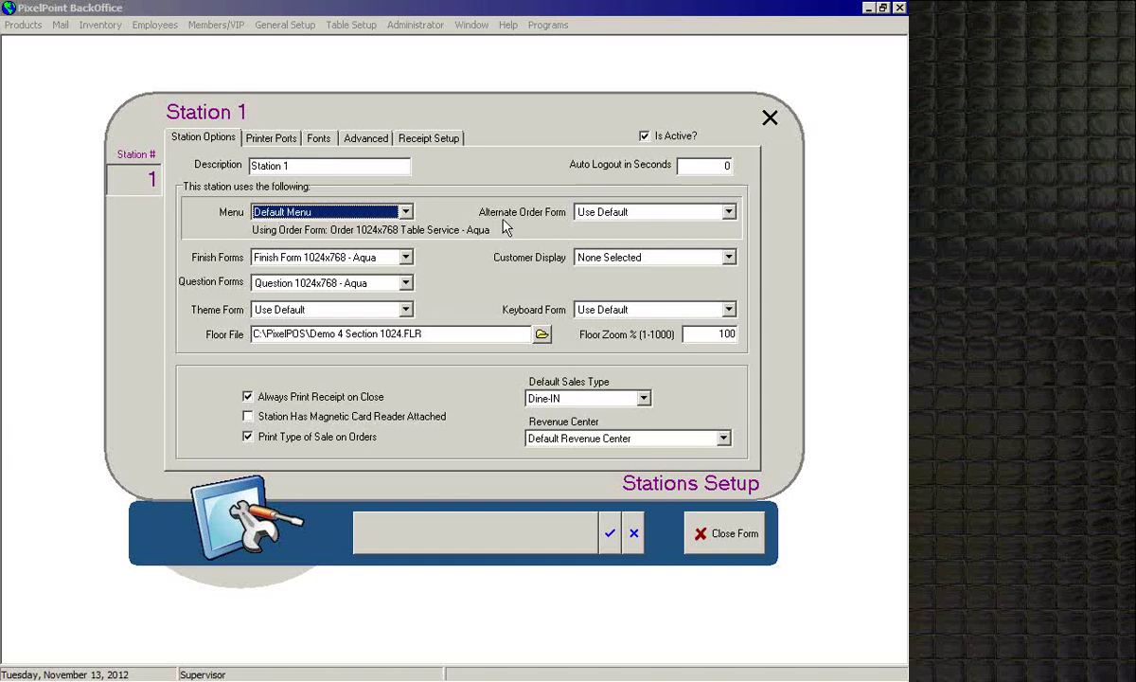
Step: Review the alternate order form and theme form choices for Station 1
{"action": "left_click", "coordinate": [728, 213]}
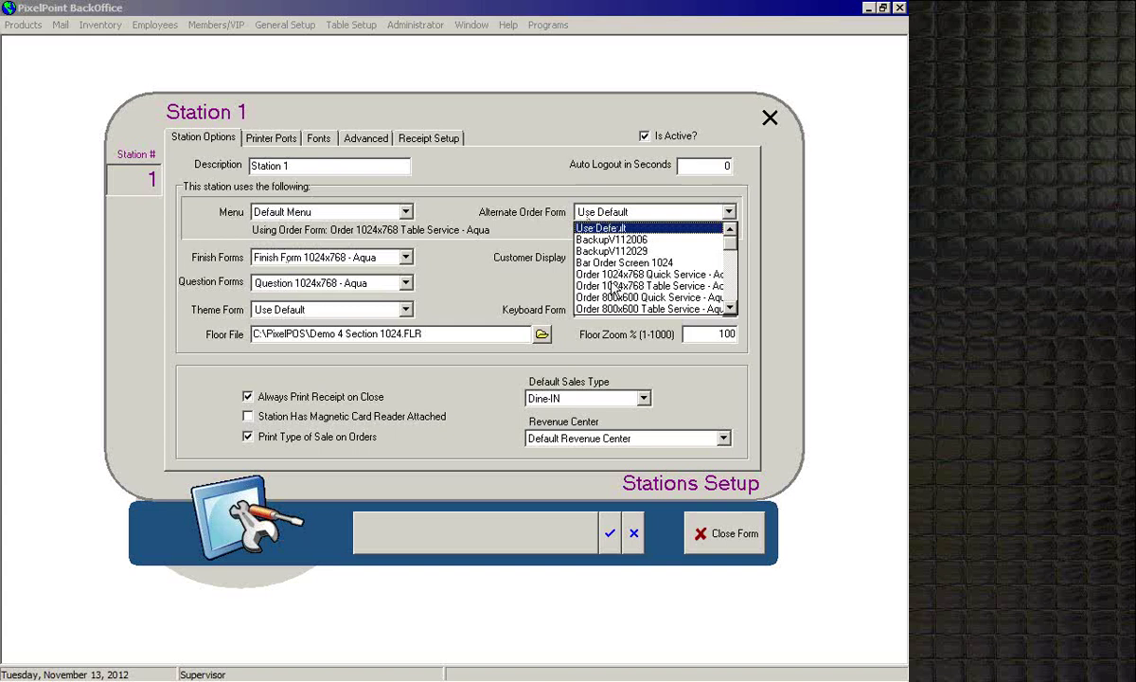
{"action": "left_click", "coordinate": [540, 221]}
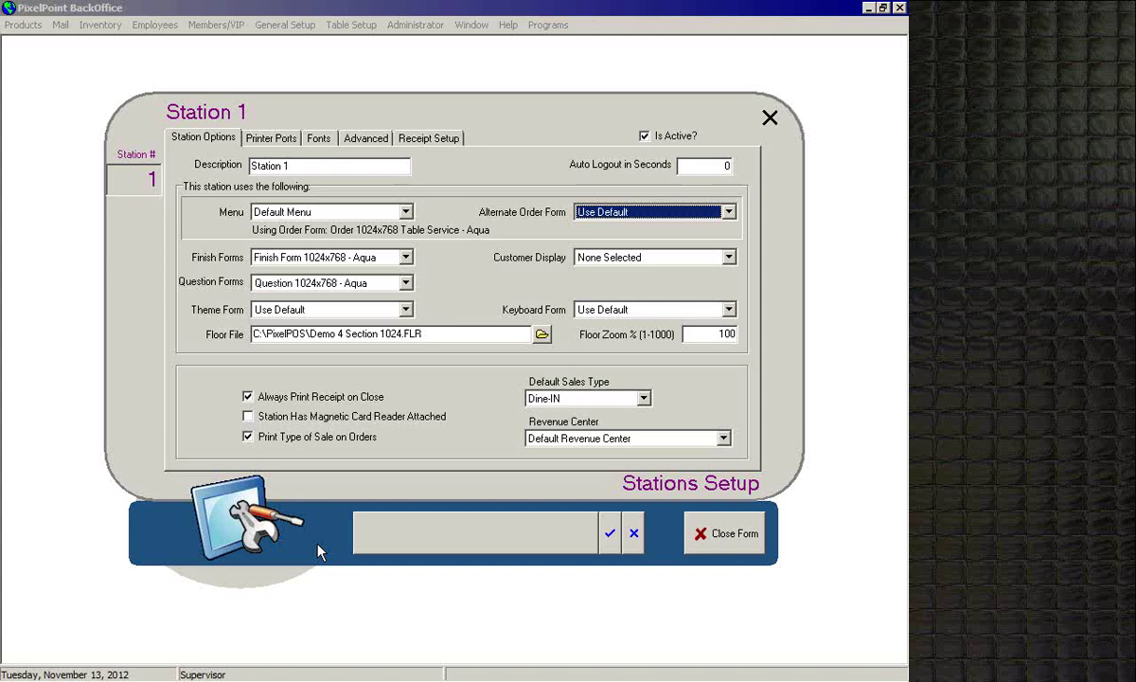
{"action": "left_click", "coordinate": [405, 310]}
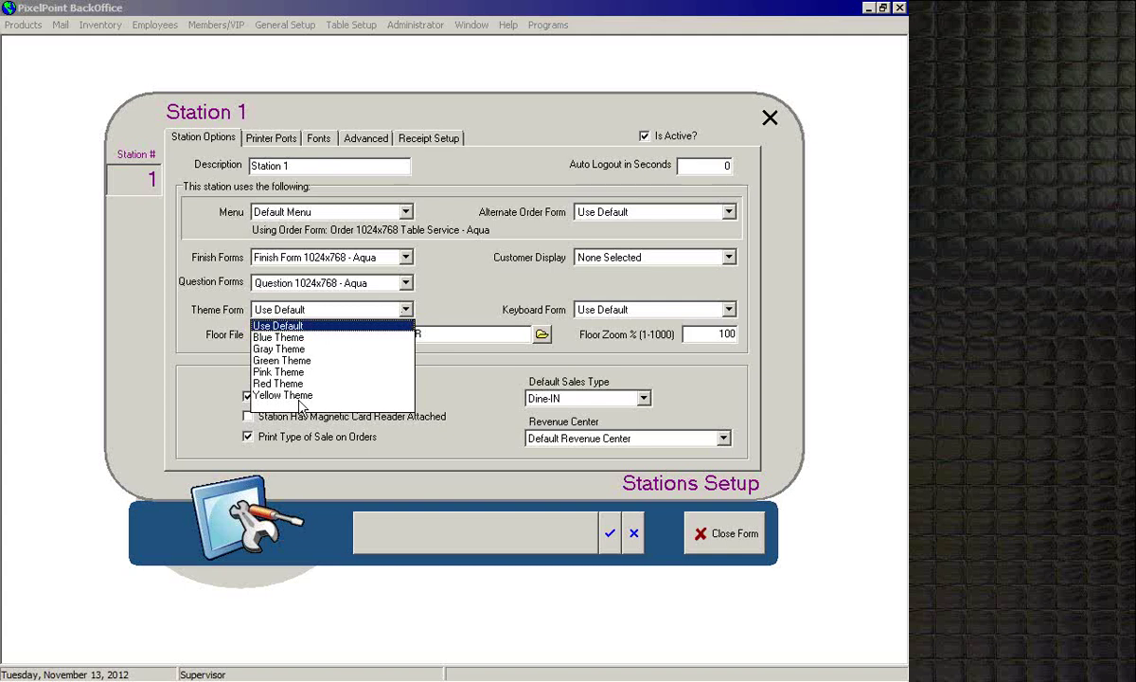
{"action": "left_click", "coordinate": [130, 322]}
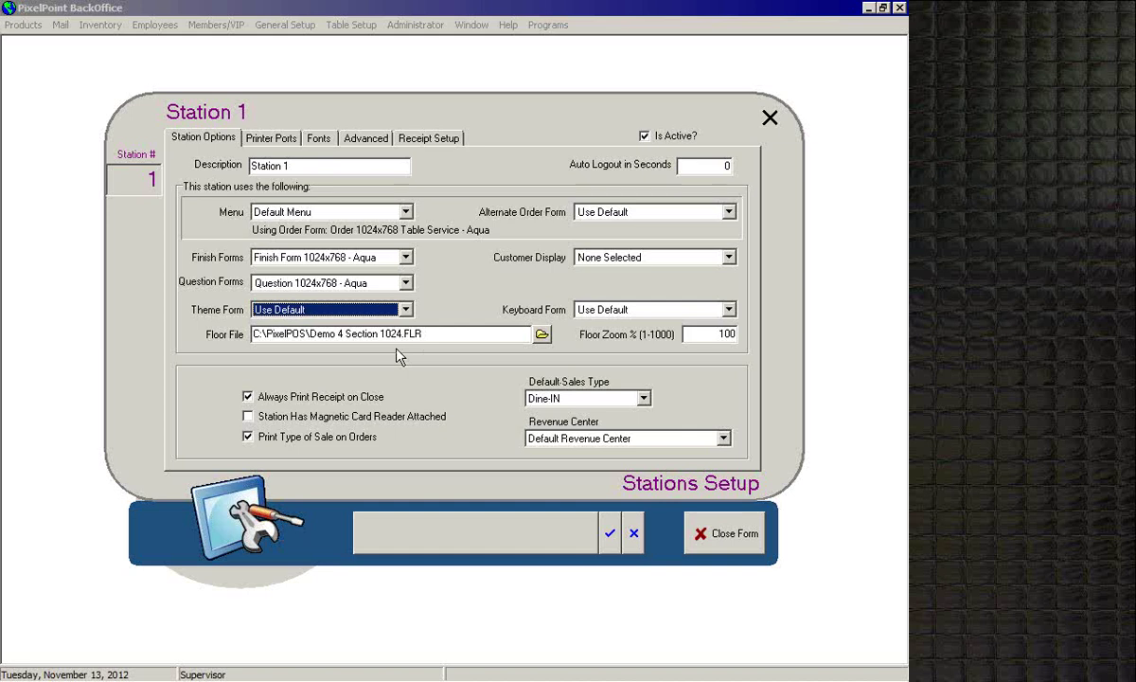
{"action": "key", "text": "Tab"}
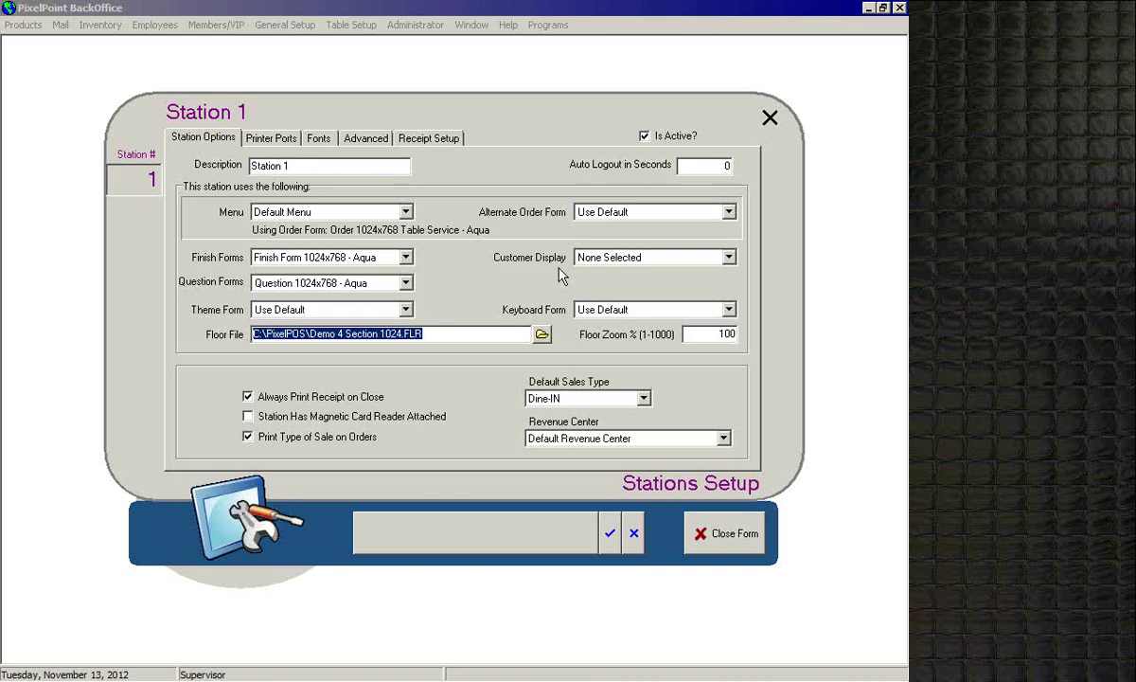
Step: Try Customer Display 800x600 with its matching screen saver, and restore the customer display to None Selected
{"action": "left_click", "coordinate": [729, 262]}
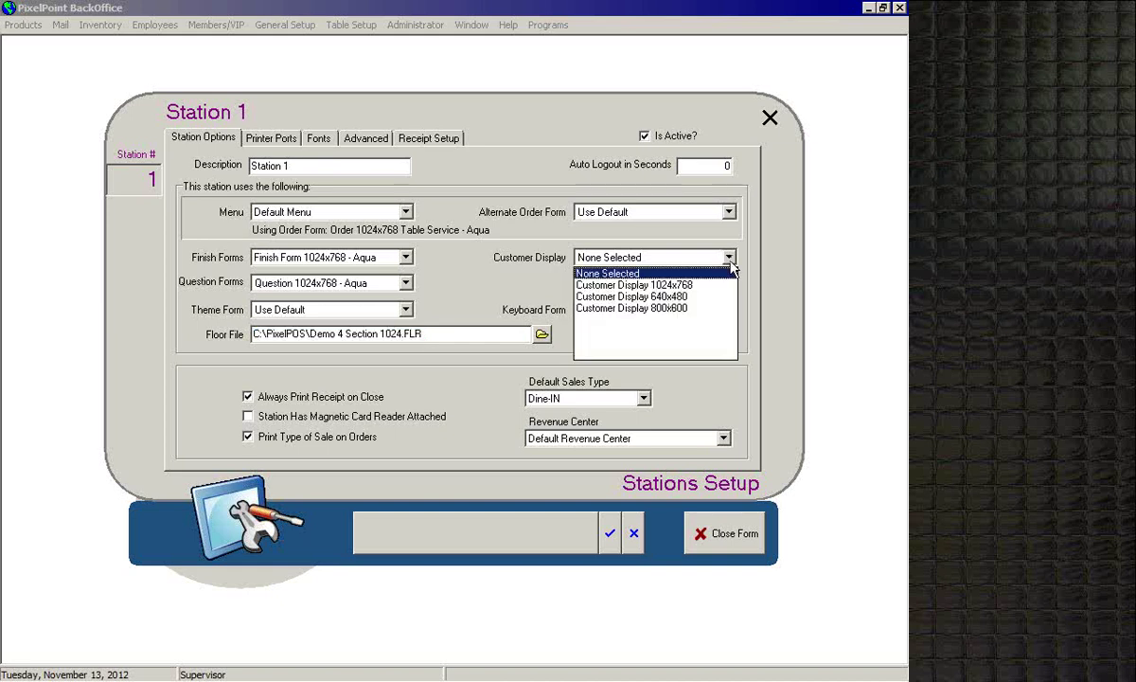
{"action": "left_click", "coordinate": [634, 309]}
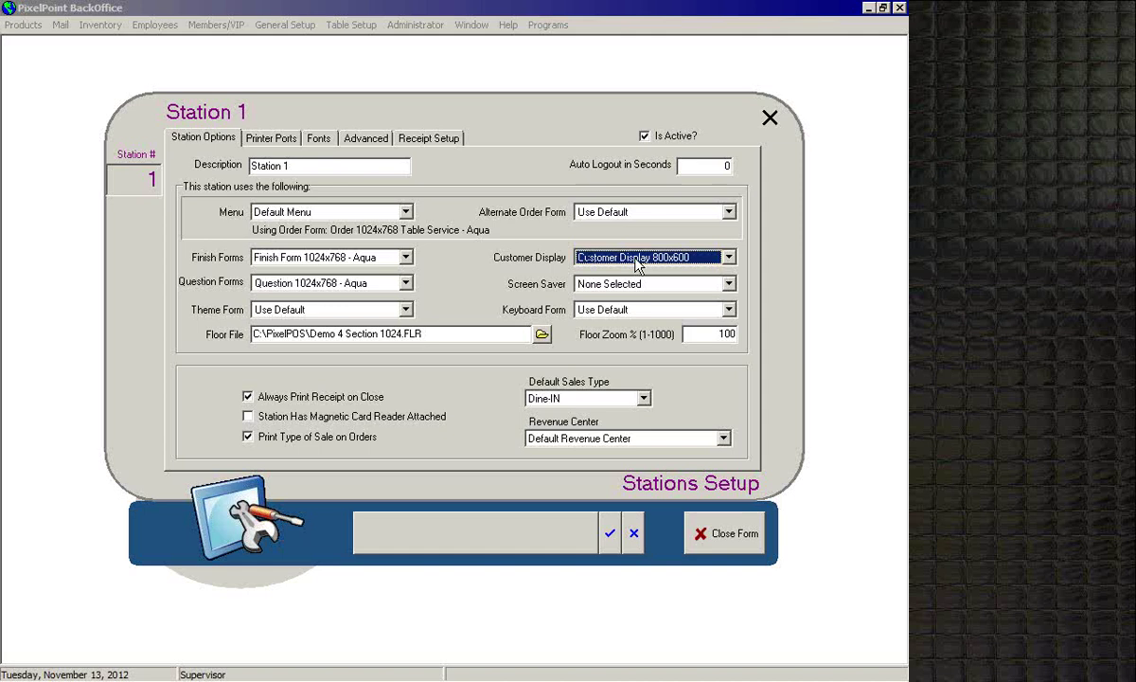
{"action": "left_click", "coordinate": [639, 284]}
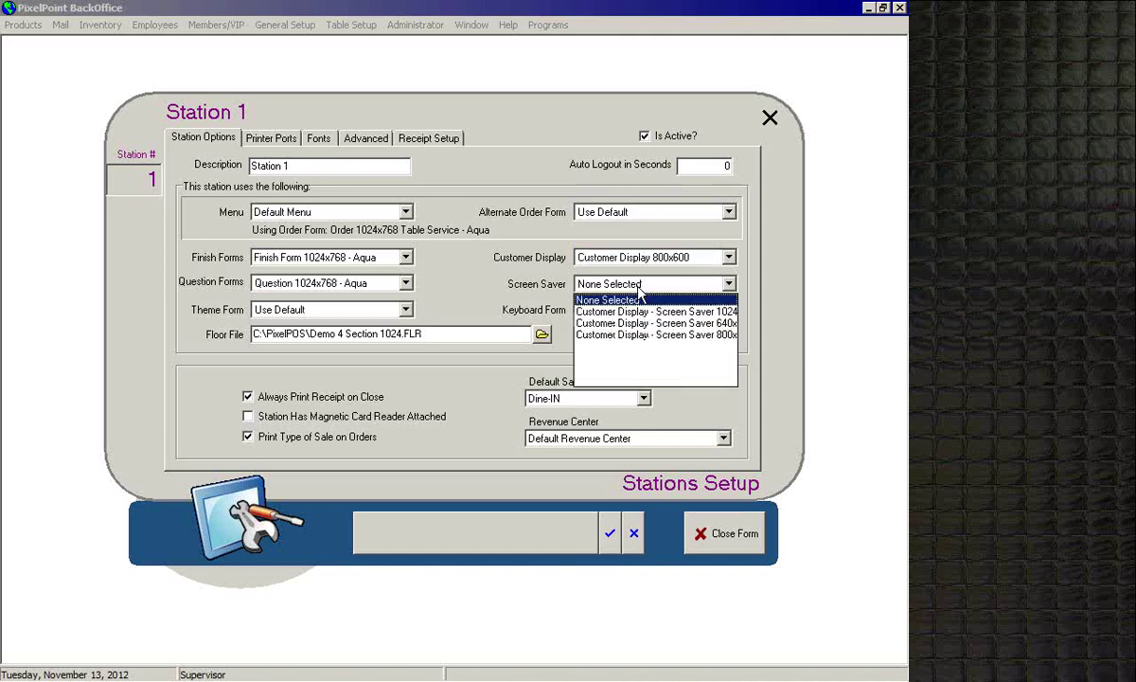
{"action": "left_click", "coordinate": [610, 311]}
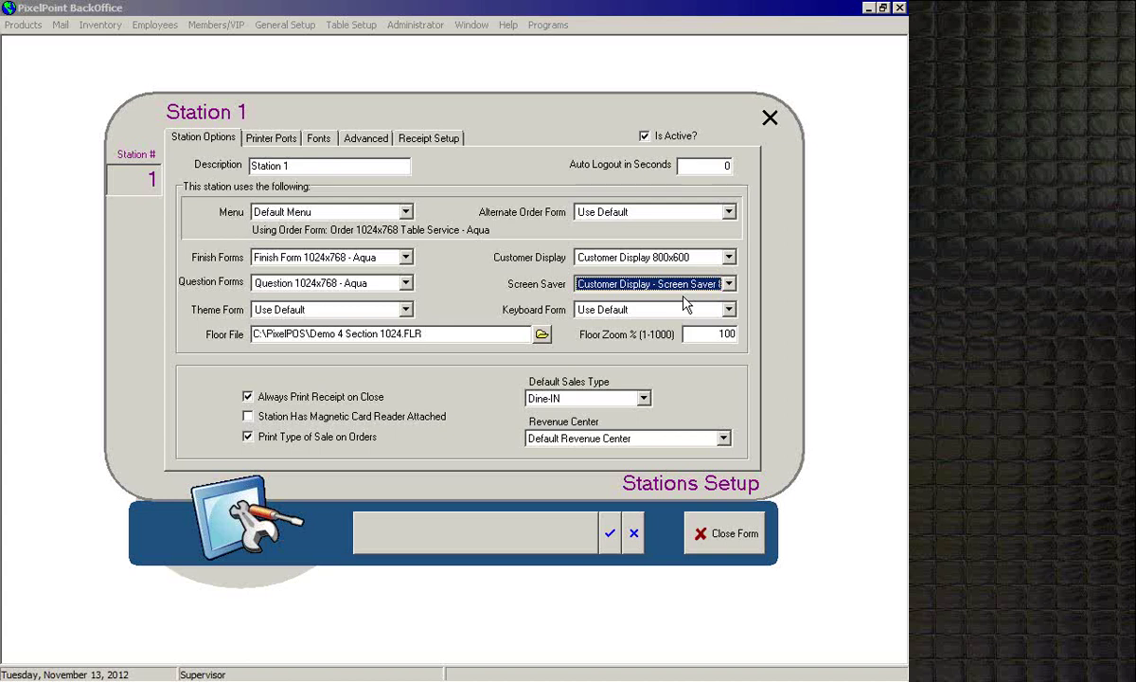
{"action": "left_click", "coordinate": [729, 257]}
{"action": "left_click", "coordinate": [639, 267]}
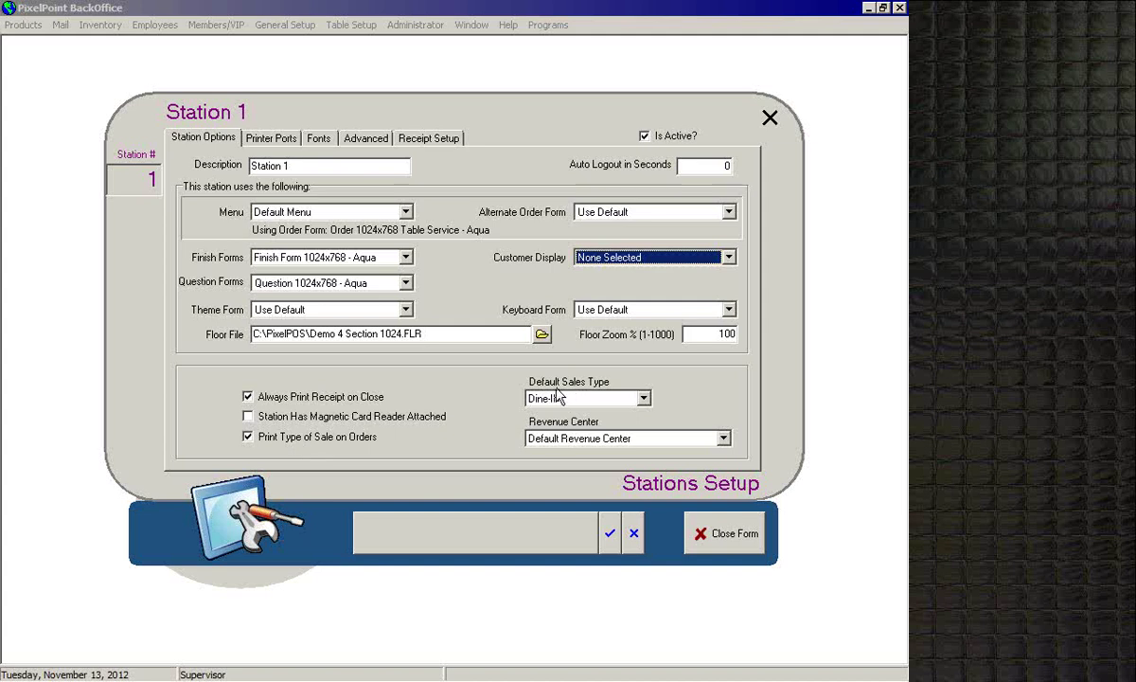
Step: Review Station 1's default sales type choices and the printers available for the kitchen port
{"action": "left_click", "coordinate": [643, 400]}
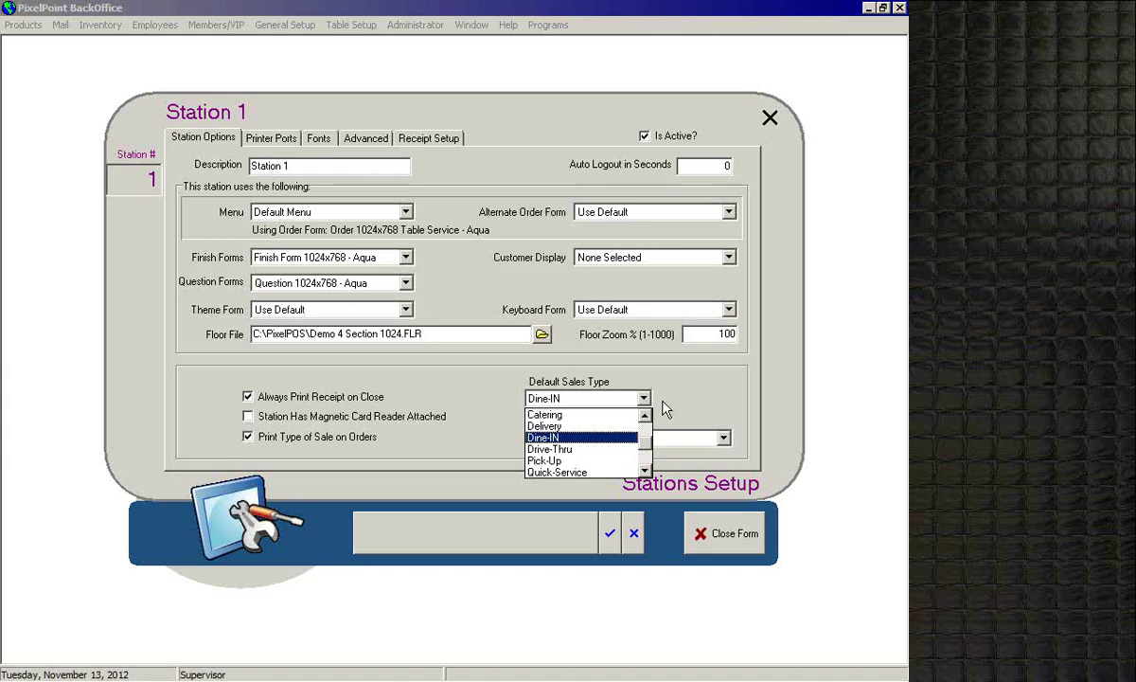
{"action": "left_click", "coordinate": [668, 407]}
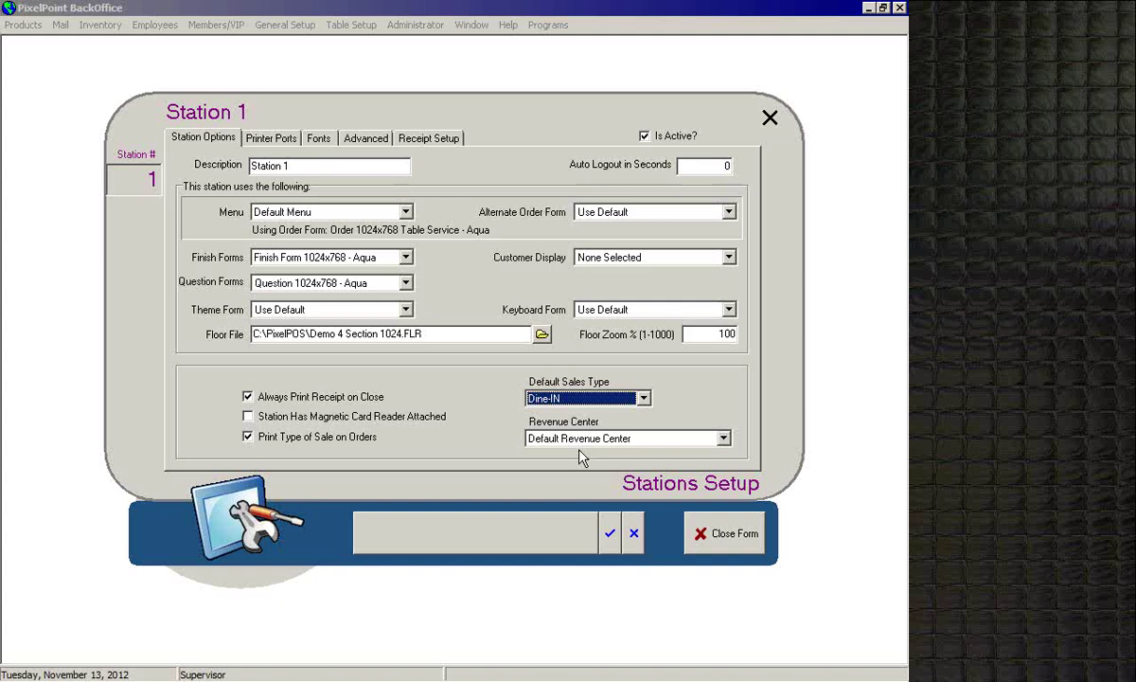
{"action": "left_click", "coordinate": [271, 138]}
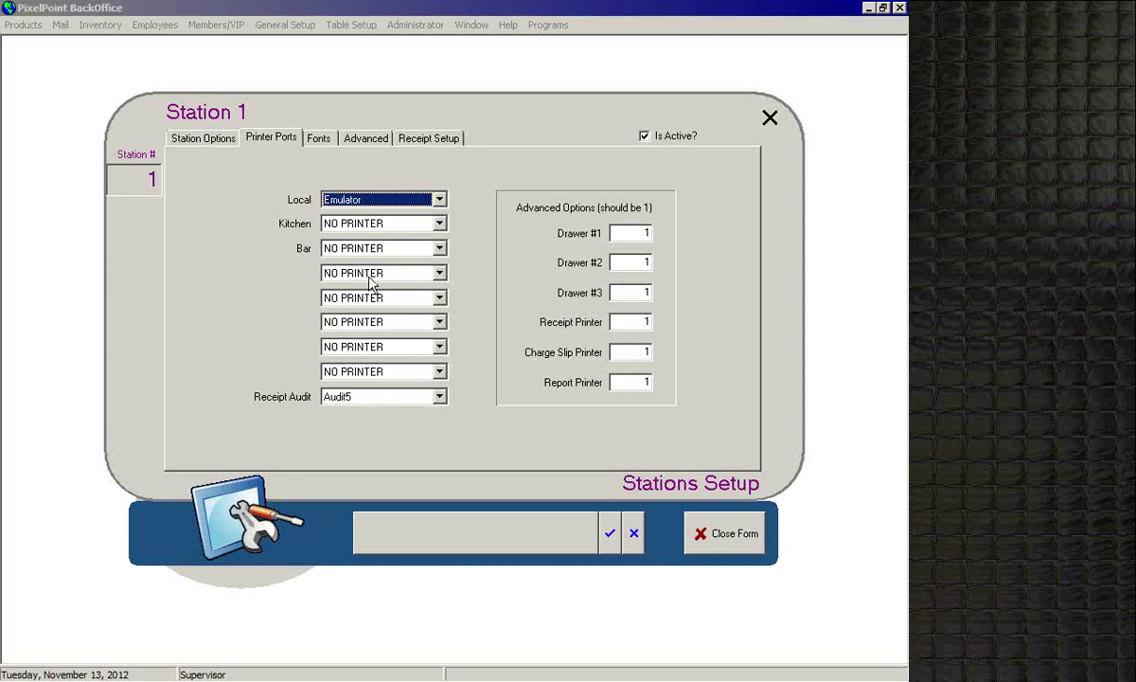
{"action": "left_click", "coordinate": [439, 224]}
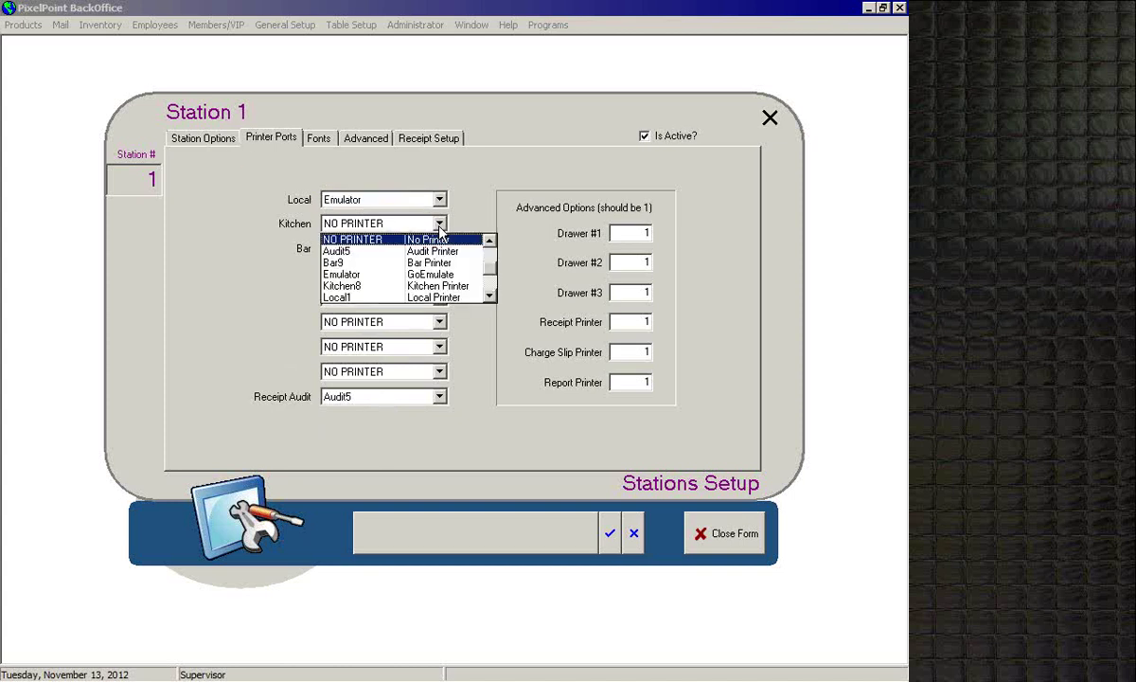
{"action": "left_click", "coordinate": [439, 228]}
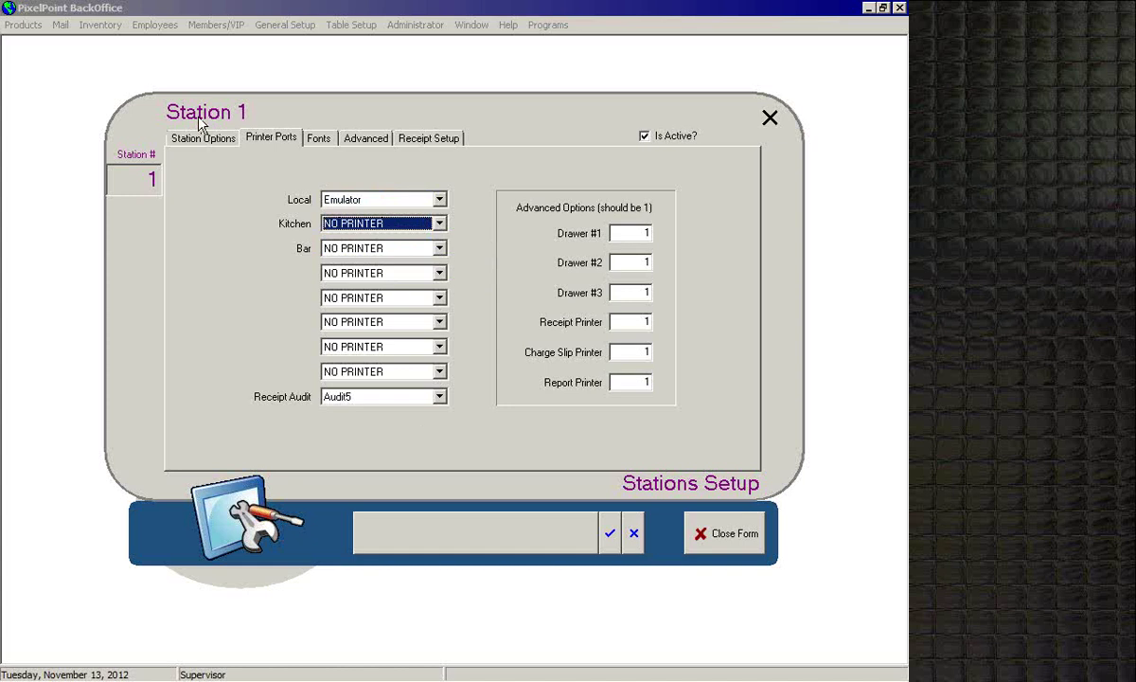
Step: Assign the Kitchen8 printer to the kitchen port and the Bar9 printer to the bar port
{"action": "left_click", "coordinate": [440, 223]}
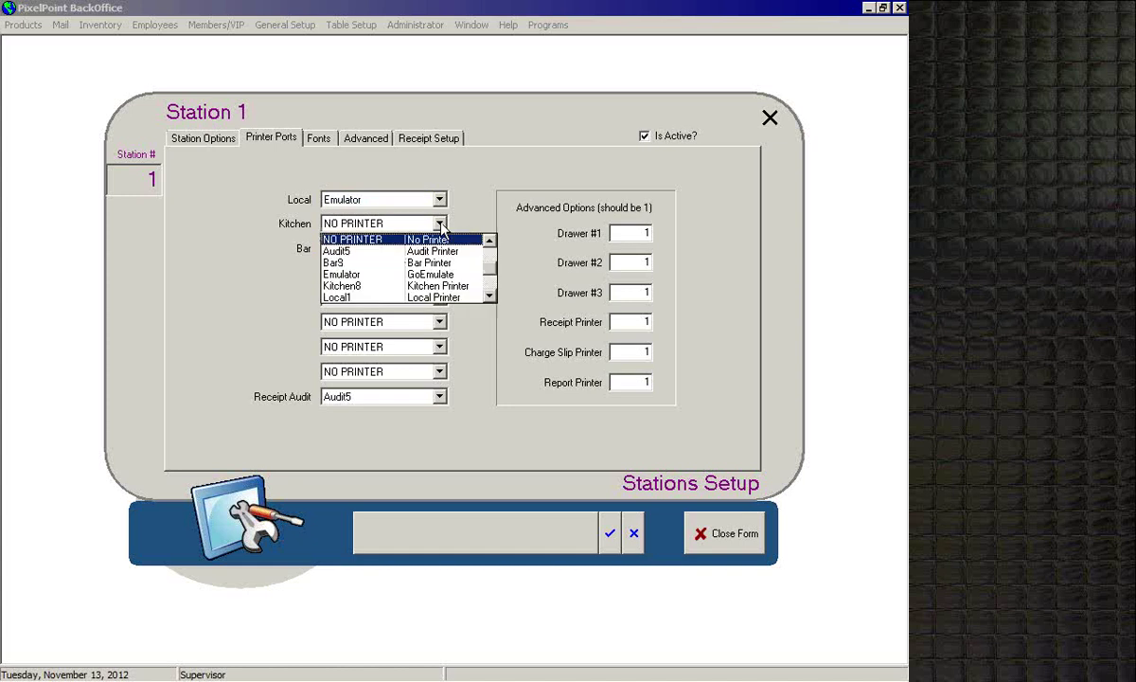
{"action": "left_click", "coordinate": [350, 295]}
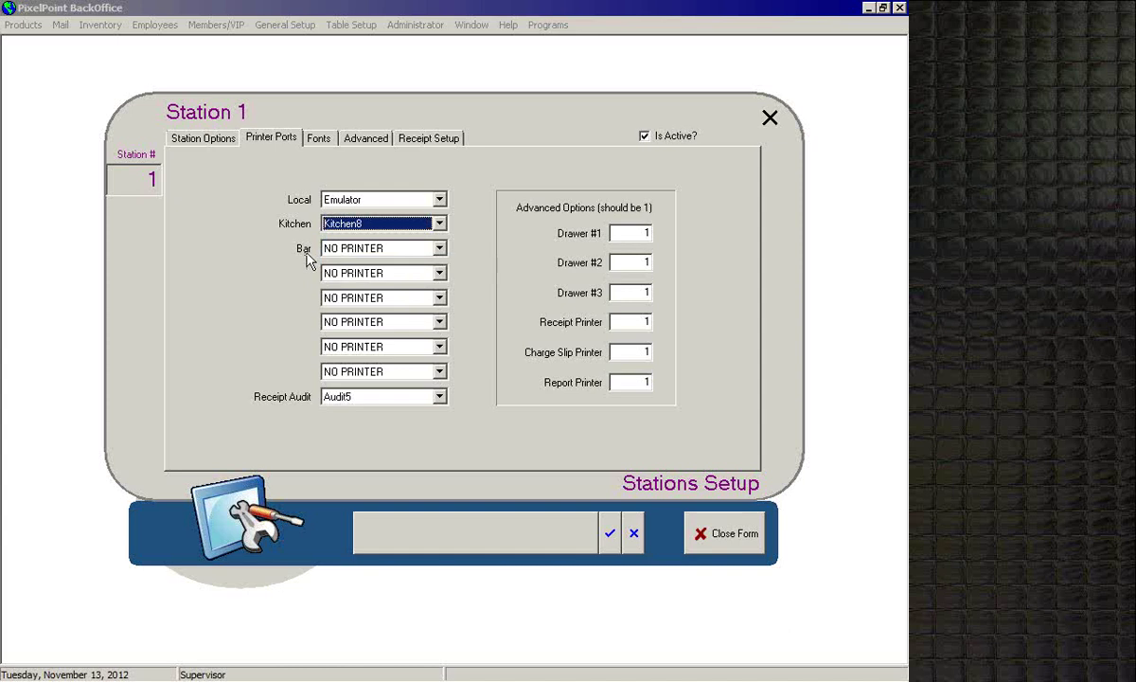
{"action": "left_click", "coordinate": [439, 248]}
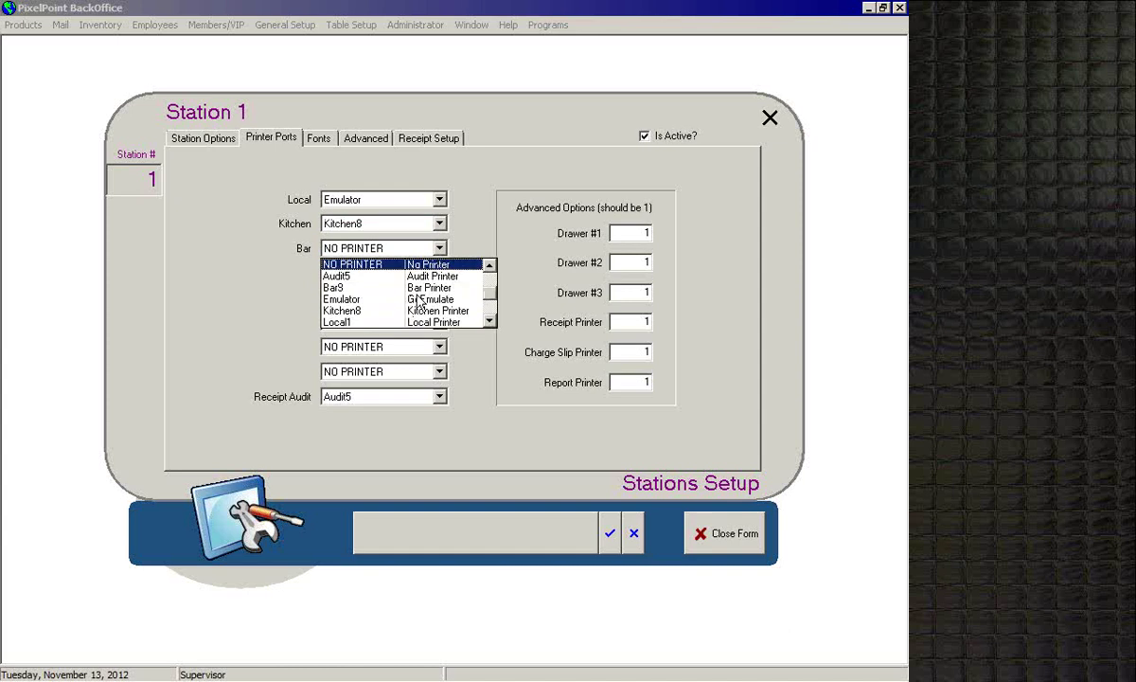
{"action": "left_click", "coordinate": [426, 287]}
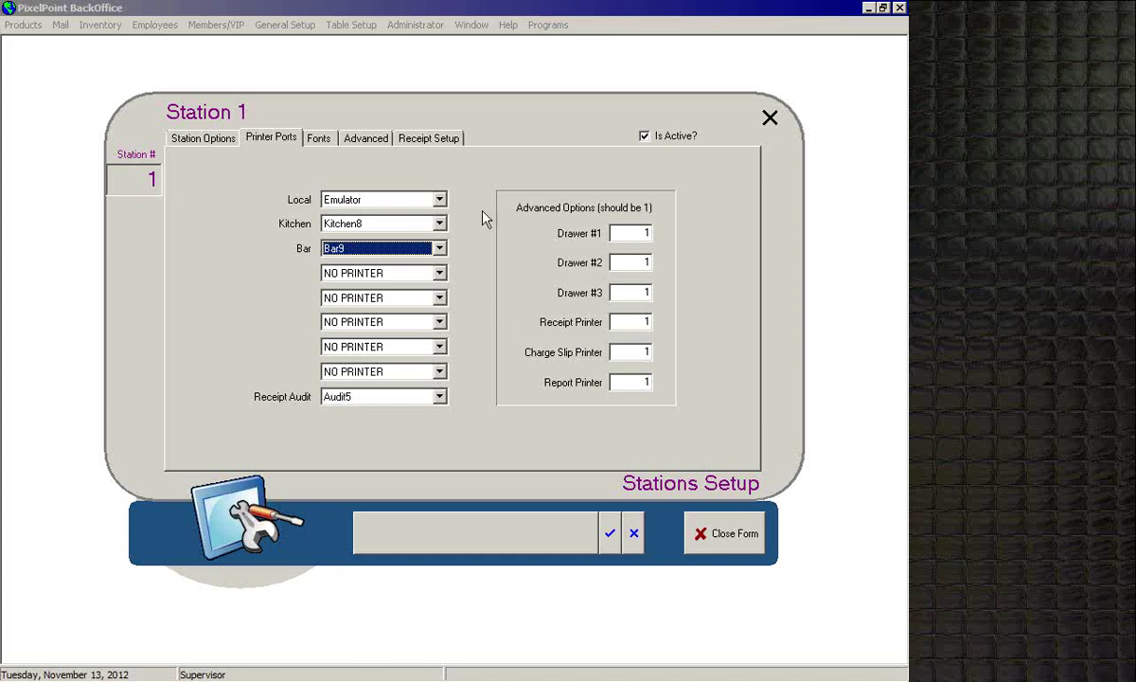
Step: Reset the kitchen and bar printer ports to NO PRINTER
{"action": "left_click", "coordinate": [410, 222]}
{"action": "left_click", "coordinate": [360, 240]}
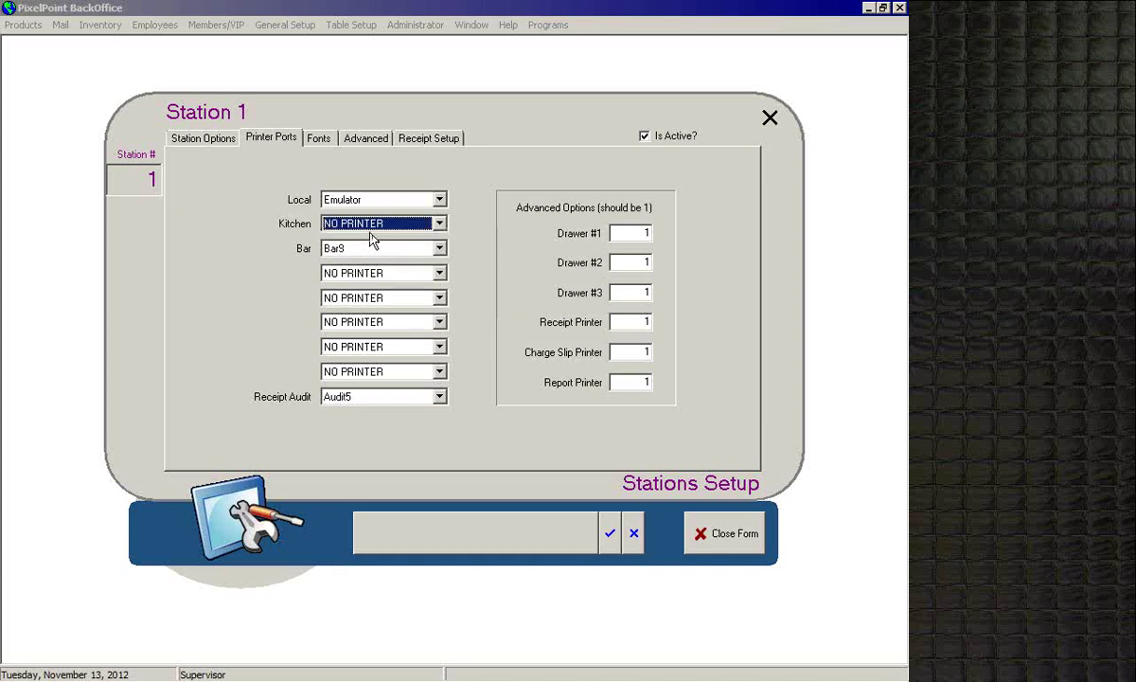
{"action": "left_click", "coordinate": [379, 247]}
{"action": "left_click", "coordinate": [365, 264]}
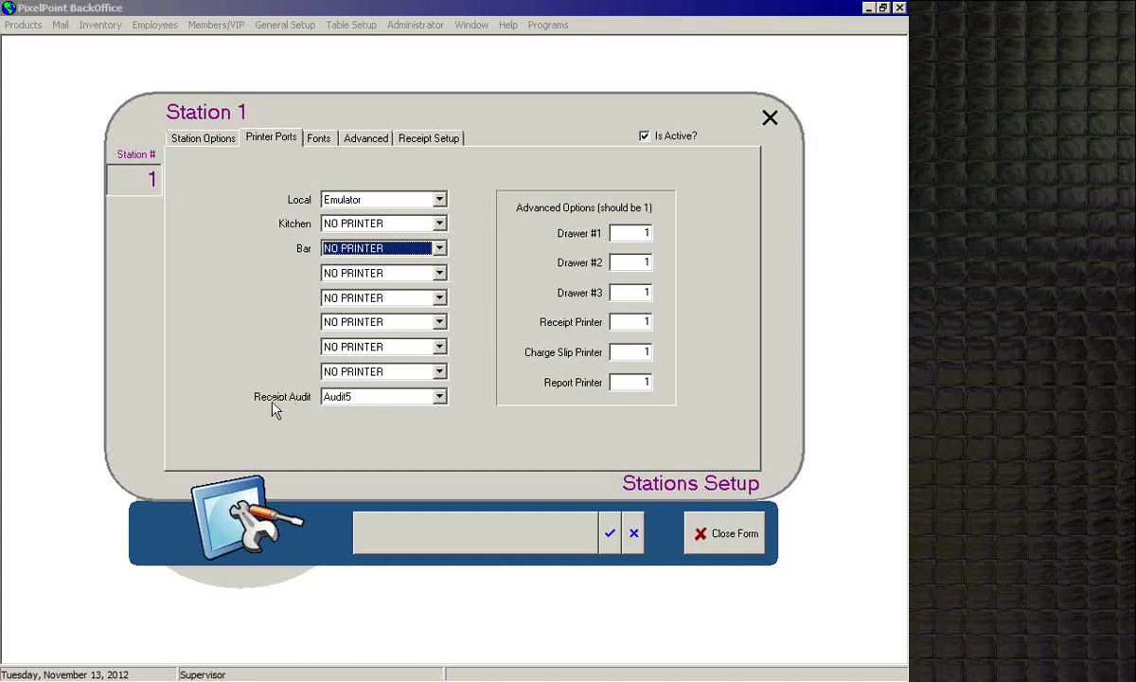
Step: Select Audit5 as the receipt audit printer and edit the receipt and charge slip printer numbers, entering 1 for the receipt printer
{"action": "left_click", "coordinate": [378, 400]}
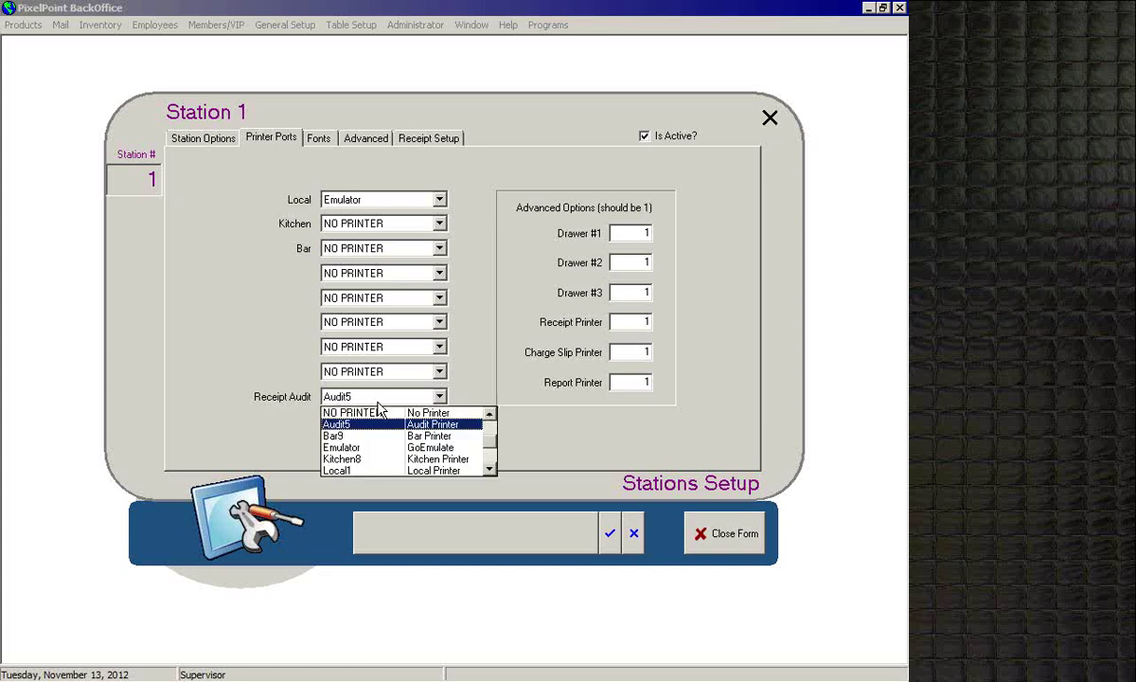
{"action": "left_click", "coordinate": [363, 425]}
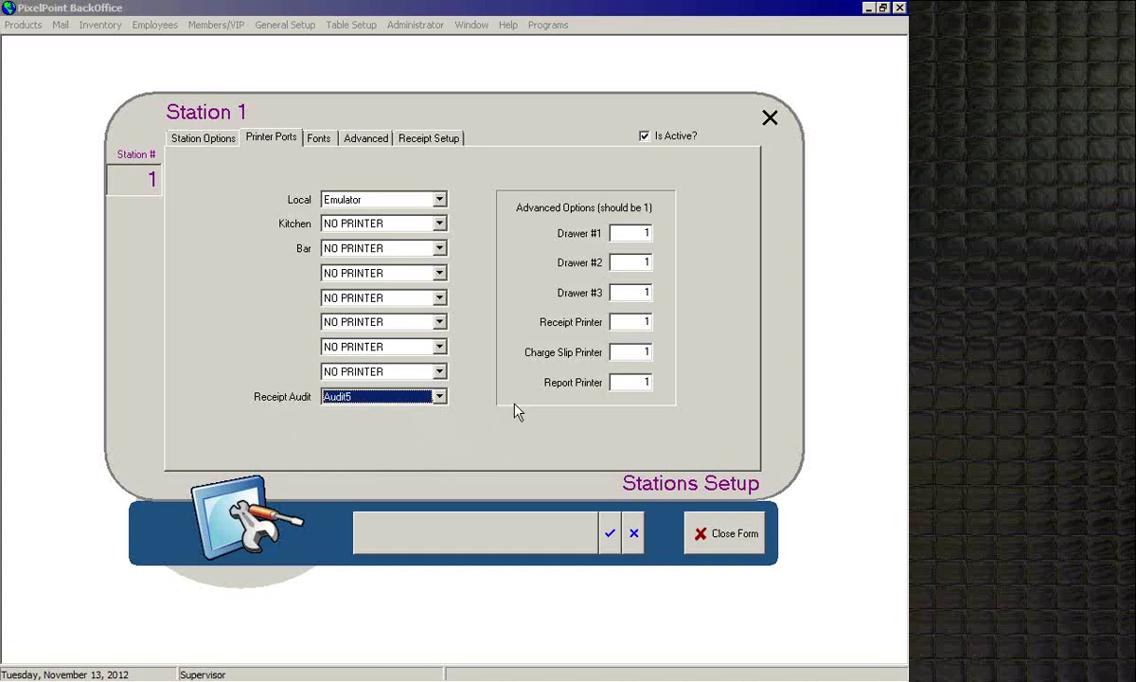
{"action": "left_click", "coordinate": [614, 325]}
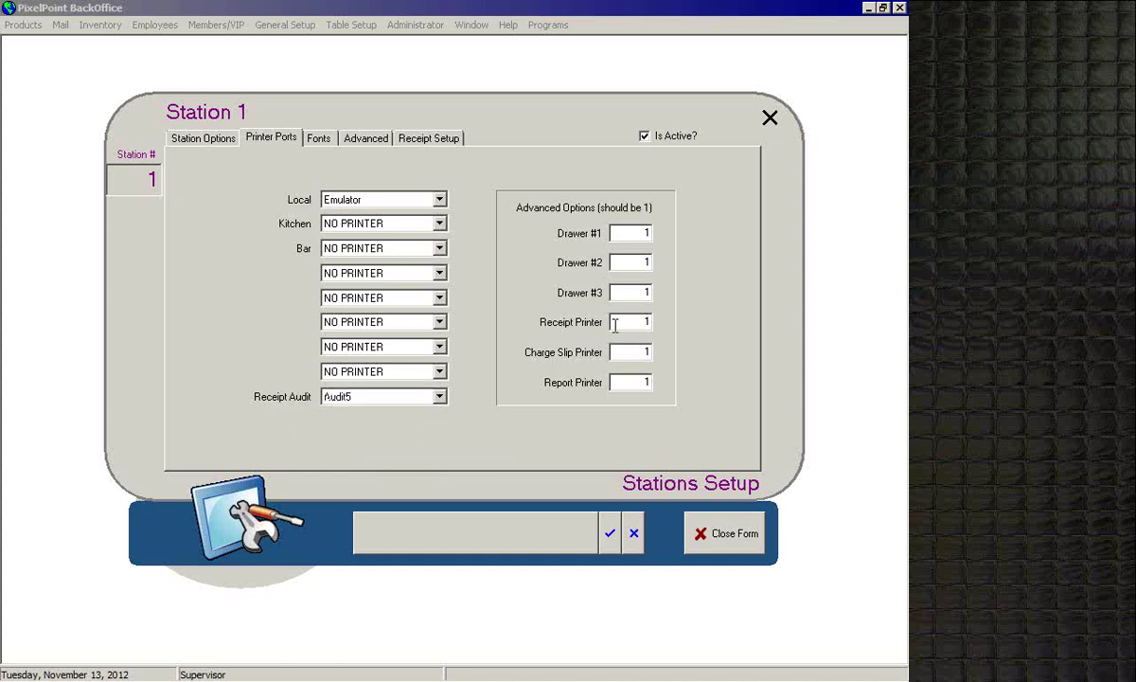
{"action": "type", "text": "1"}
{"action": "left_click", "coordinate": [630, 348]}
{"action": "type", "text": "9"}
{"action": "left_click", "coordinate": [626, 351]}
Step: Review Station 1's font settings and the station price level choices in its advanced options
{"action": "left_click", "coordinate": [319, 144]}
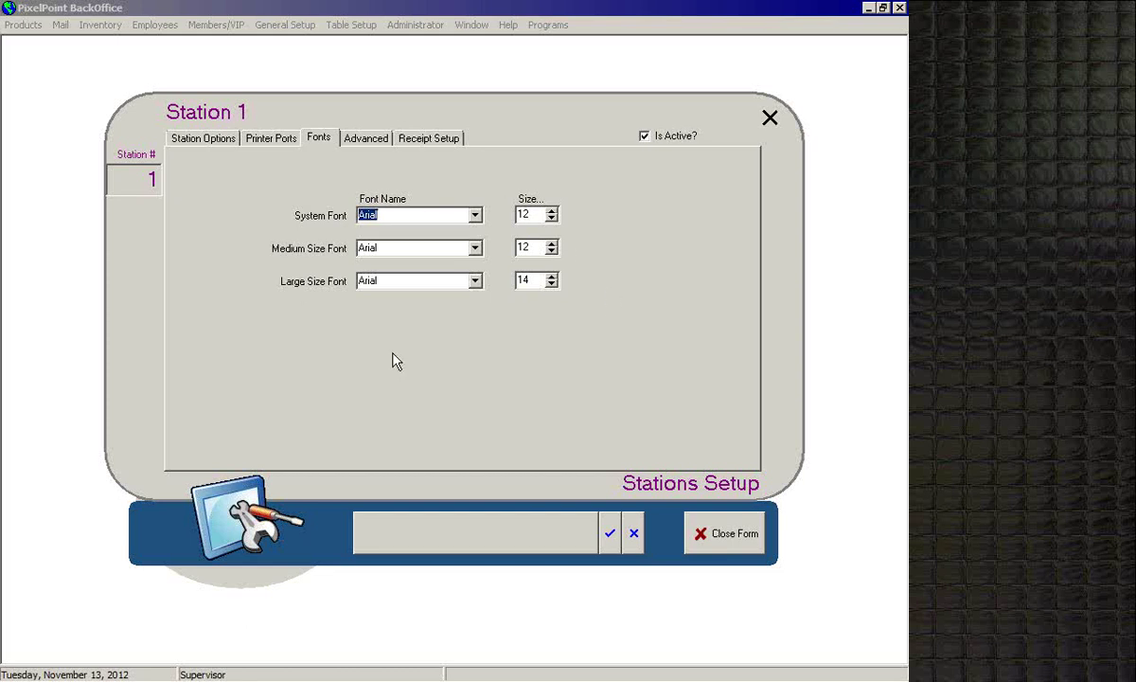
{"action": "left_click", "coordinate": [368, 140]}
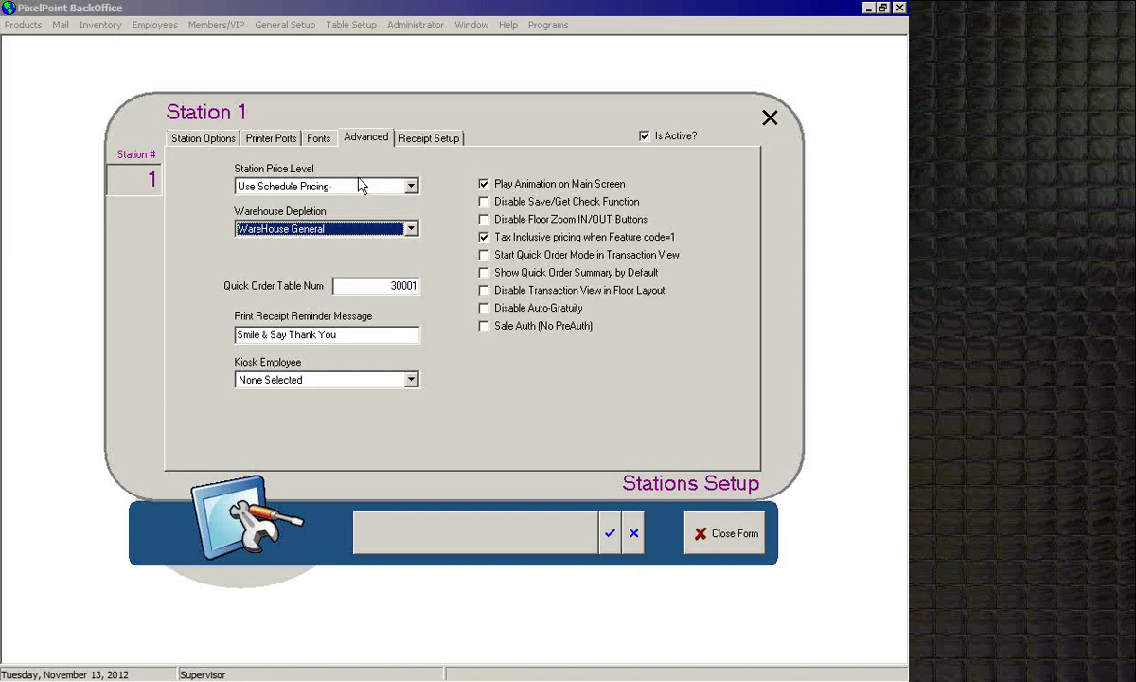
{"action": "left_click", "coordinate": [412, 188]}
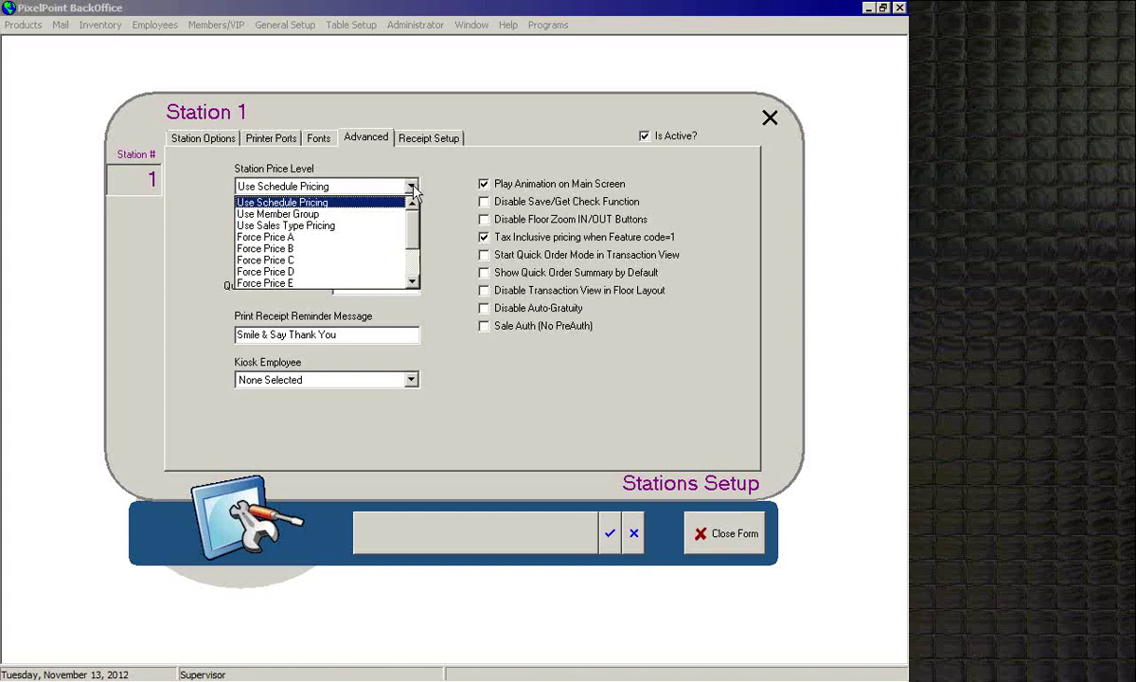
{"action": "left_click", "coordinate": [412, 189]}
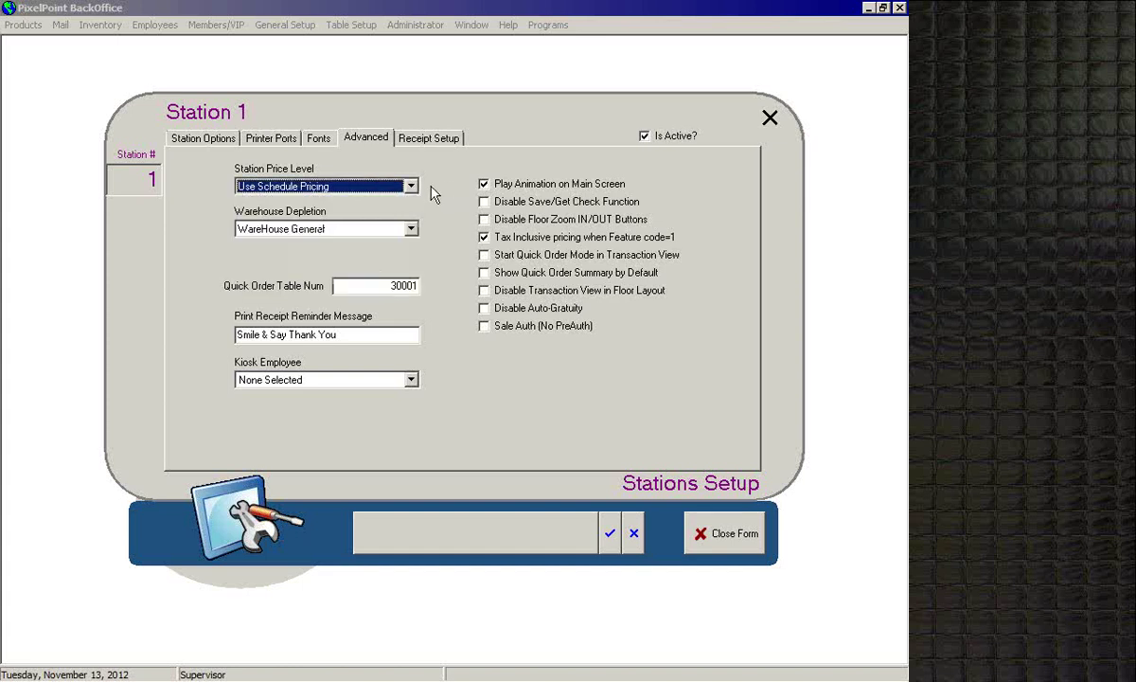
Step: Change the station price level to Force Price B
{"action": "left_click", "coordinate": [413, 189]}
{"action": "left_click", "coordinate": [260, 237]}
{"action": "left_click", "coordinate": [383, 185]}
{"action": "left_click", "coordinate": [311, 216]}
Step: Return the station price level to Use Schedule Pricing and review the other pricing choices
{"action": "left_click", "coordinate": [303, 188]}
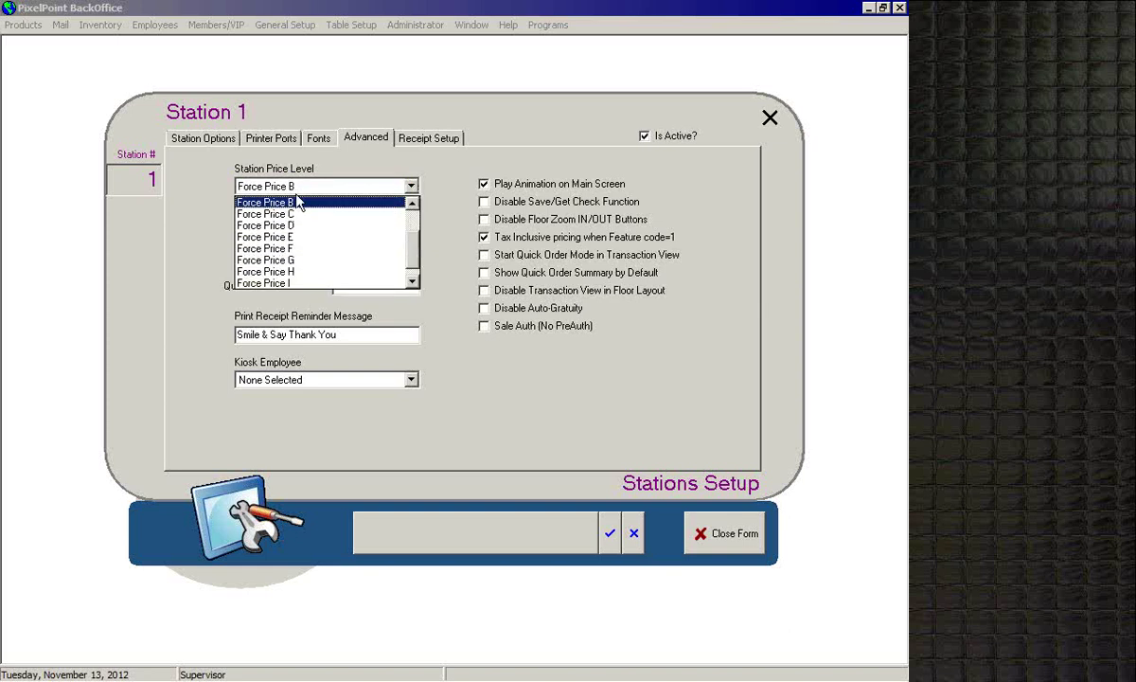
{"action": "scroll", "coordinate": [295, 219], "scroll_direction": "up", "scroll_amount": 2}
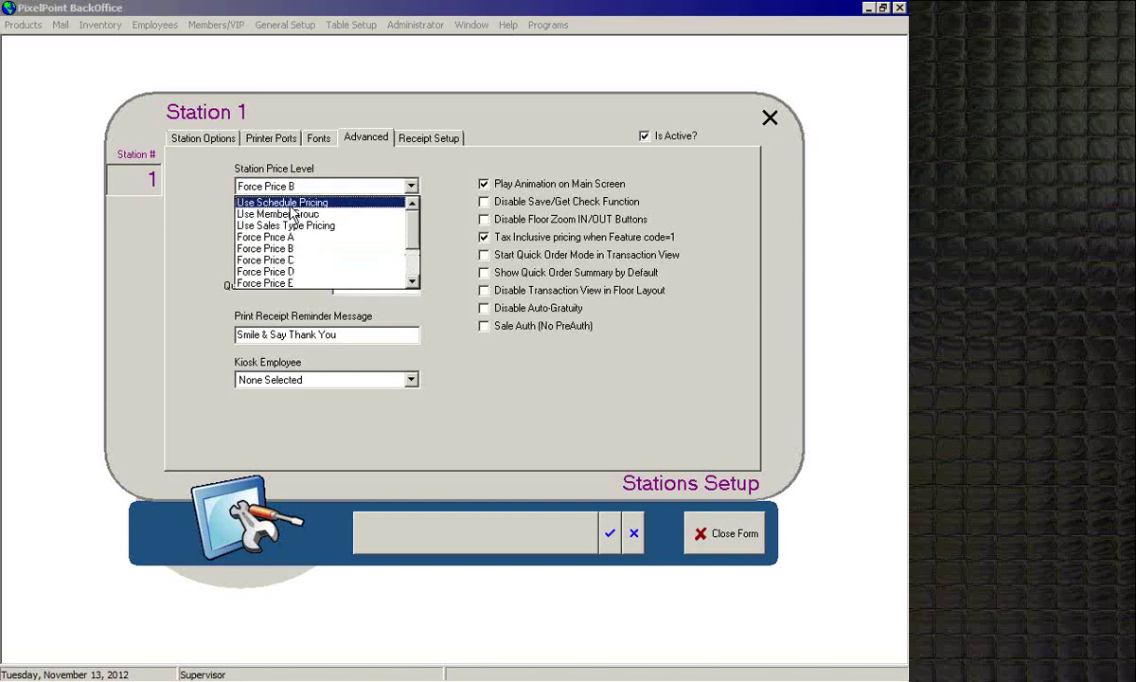
{"action": "left_click", "coordinate": [284, 203]}
{"action": "left_click", "coordinate": [330, 189]}
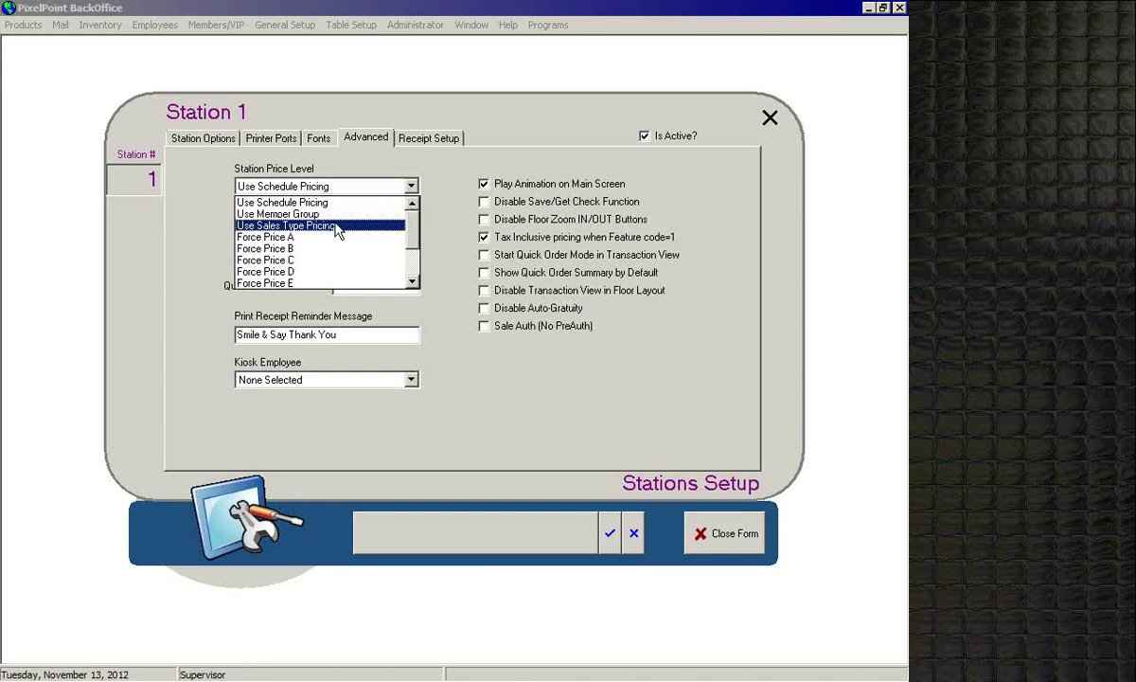
{"action": "left_click", "coordinate": [410, 185]}
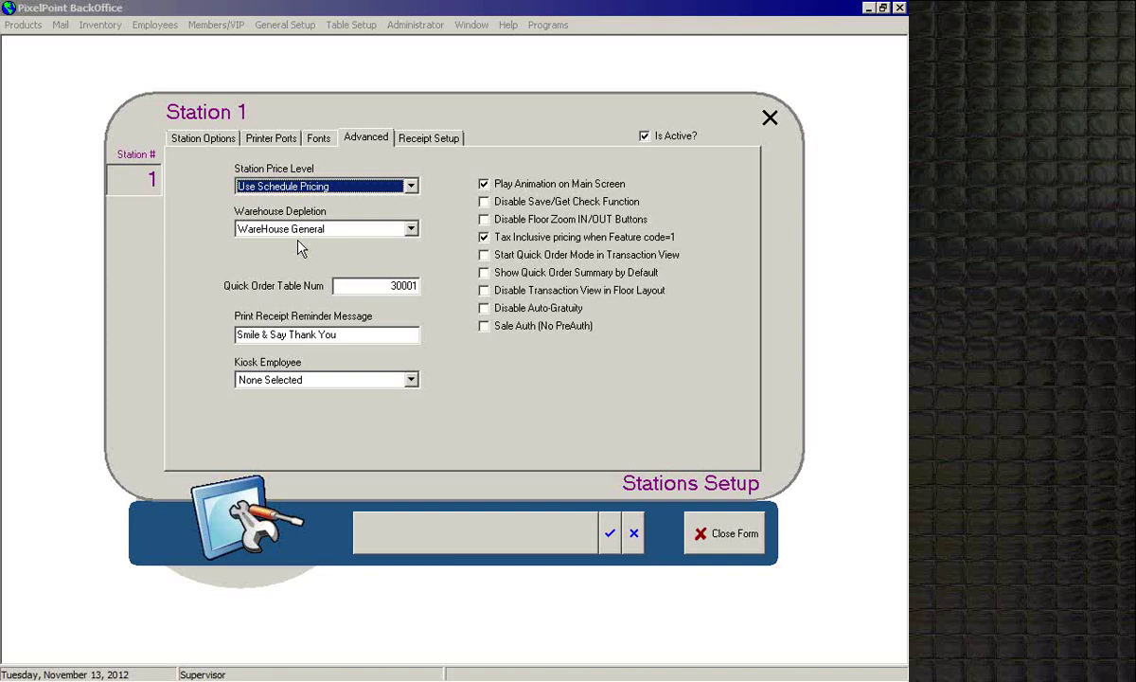
Step: Review Station 1's Warehouse Depletion choices, and switch Sale Auth (No PreAuth) on and back off
{"action": "left_click", "coordinate": [267, 229]}
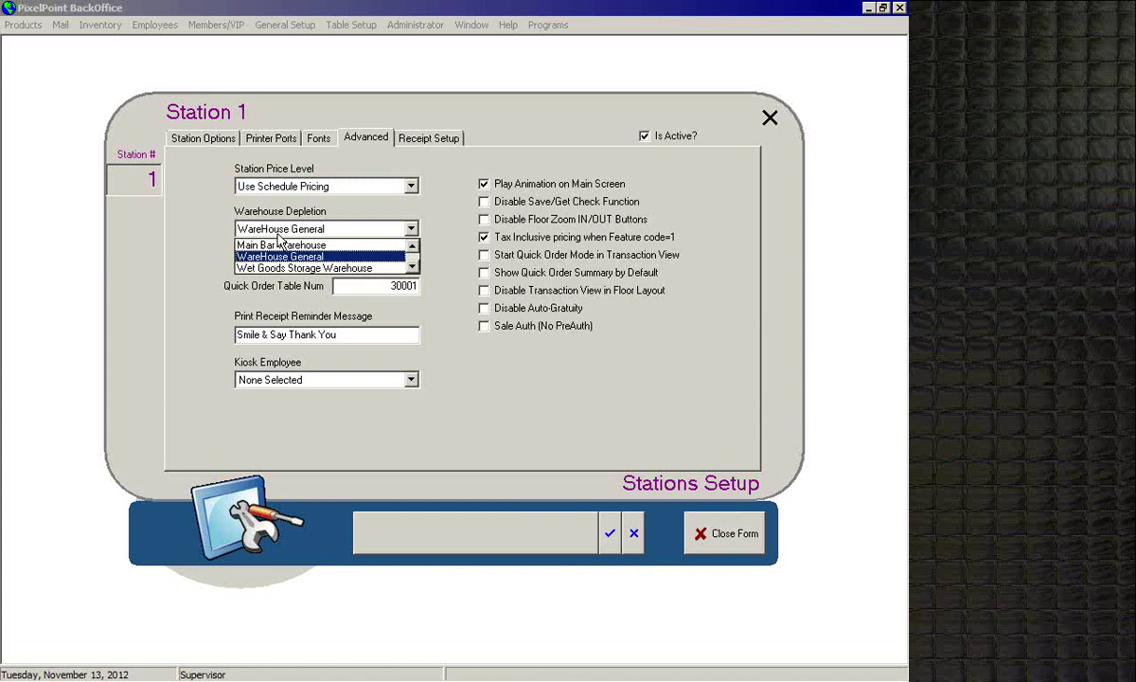
{"action": "left_click", "coordinate": [179, 253]}
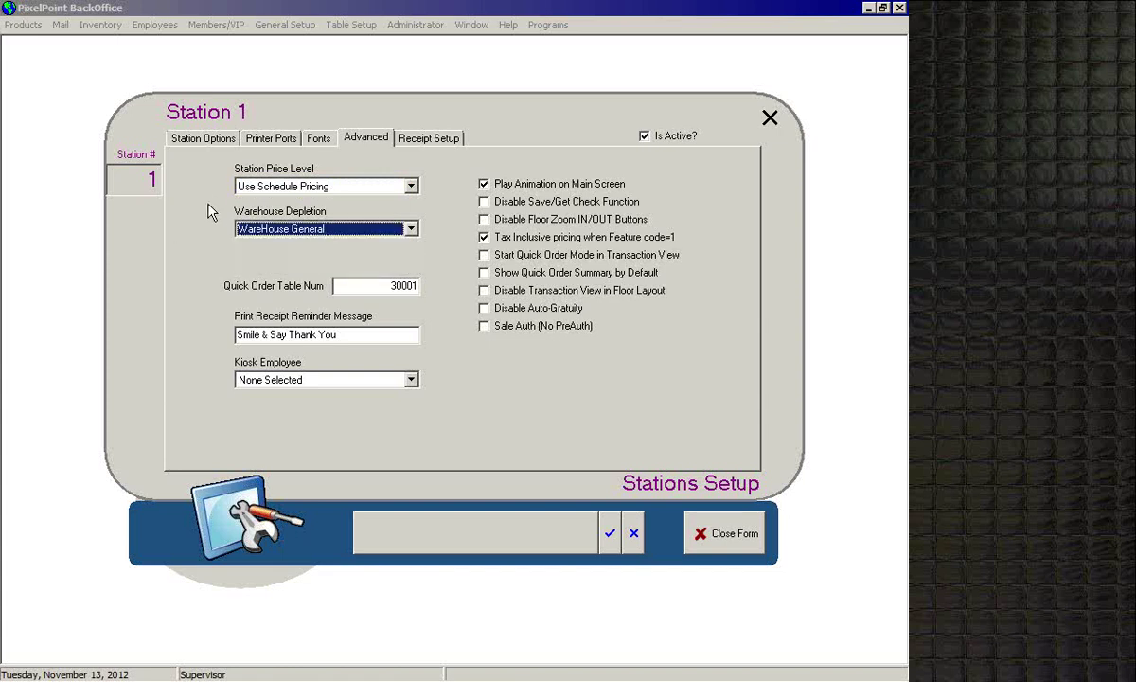
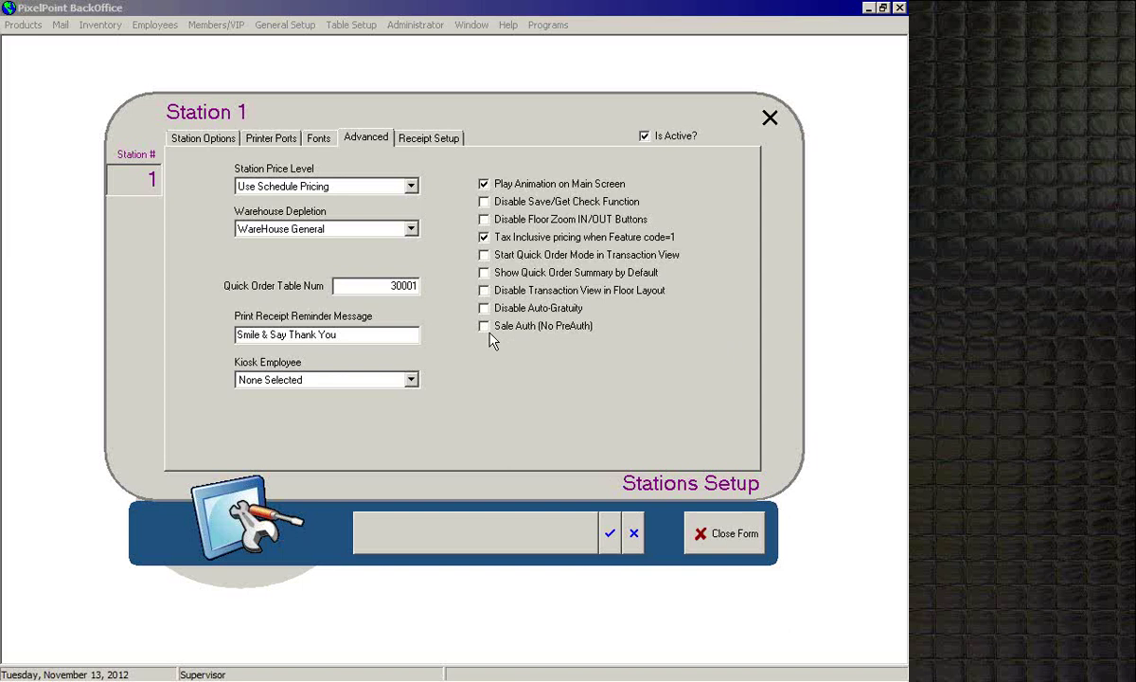
{"action": "left_click", "coordinate": [484, 327]}
{"action": "left_click", "coordinate": [484, 326]}
Step: Turn on Custom Receipt in Station 1's receipt setup and highlight the restaurant name in the receipt header
{"action": "left_click", "coordinate": [431, 141]}
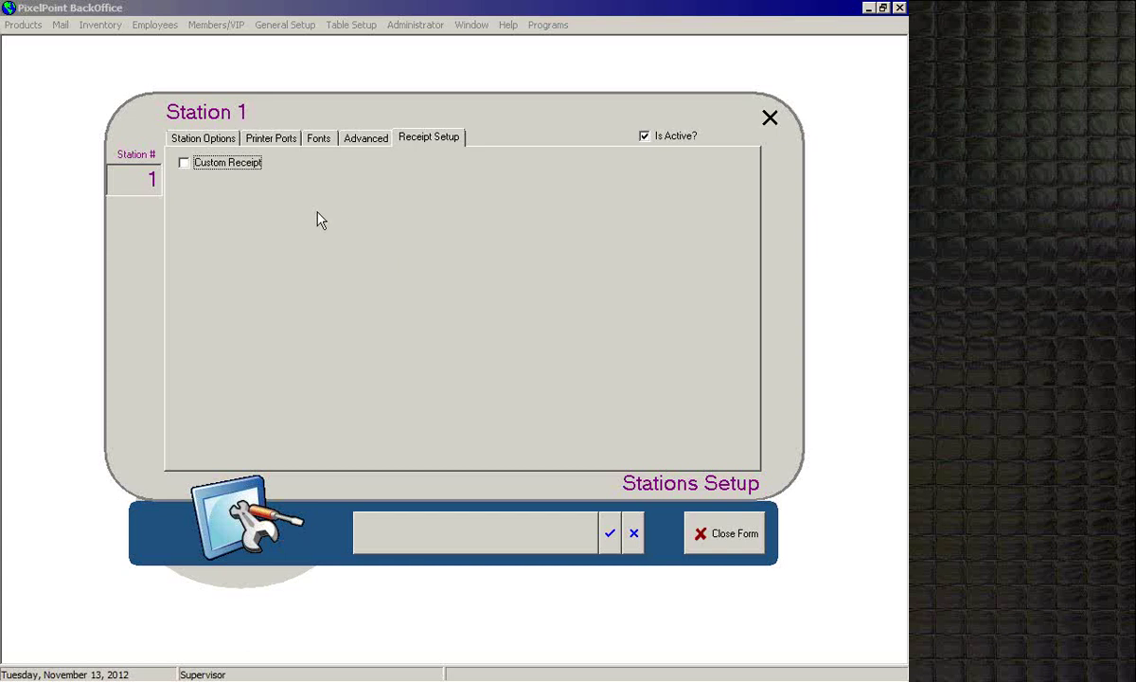
{"action": "left_click", "coordinate": [183, 163]}
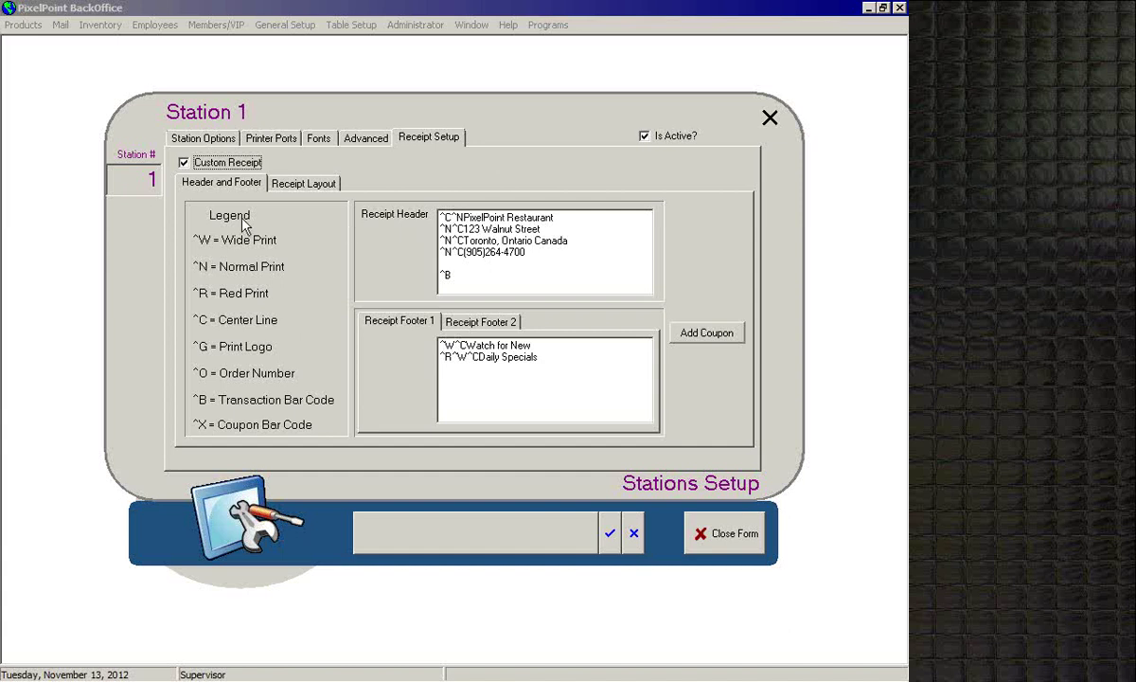
{"action": "left_click", "coordinate": [183, 162]}
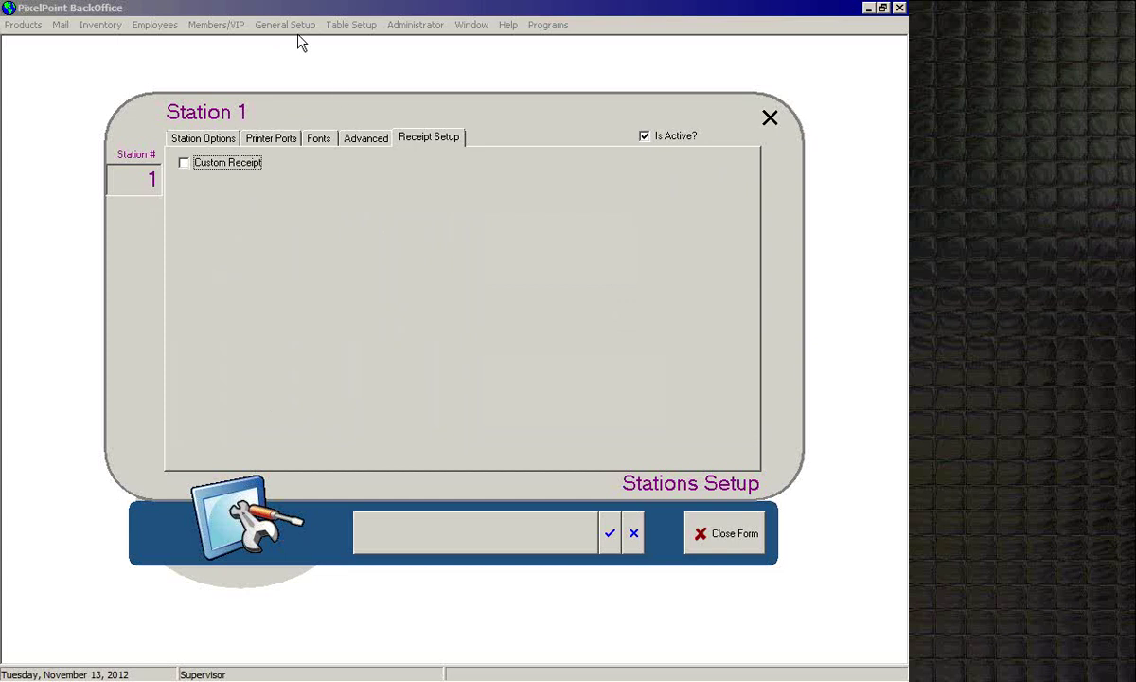
{"action": "left_click", "coordinate": [184, 160]}
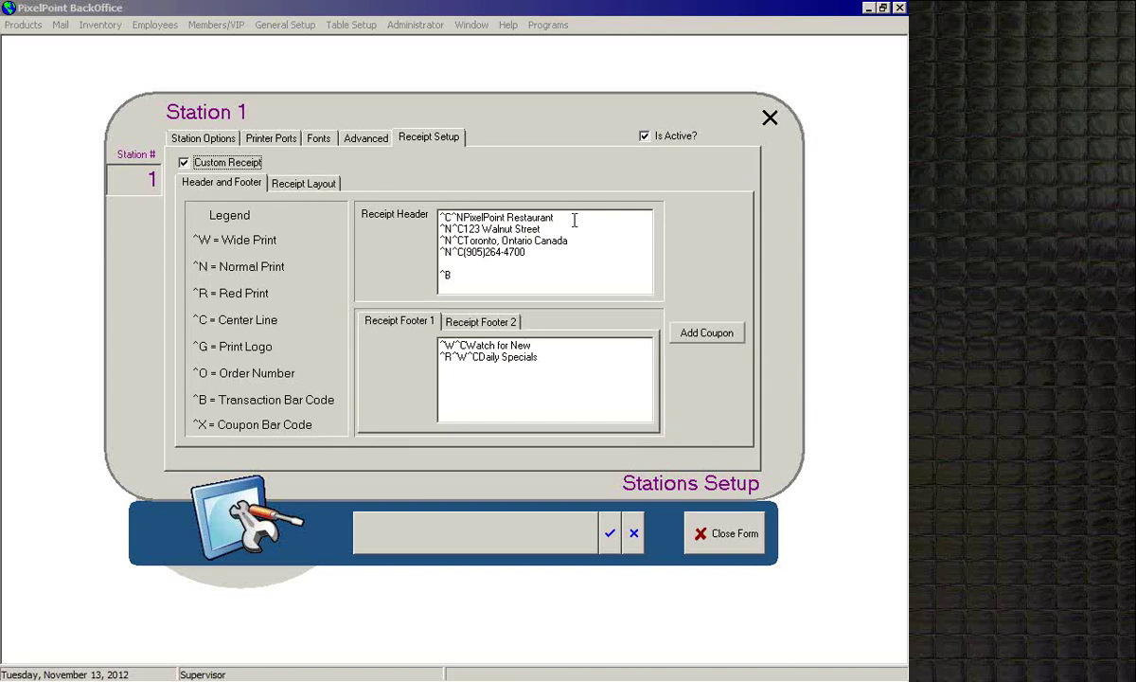
{"action": "left_click_drag", "start_coordinate": [572, 220], "coordinate": [464, 218]}
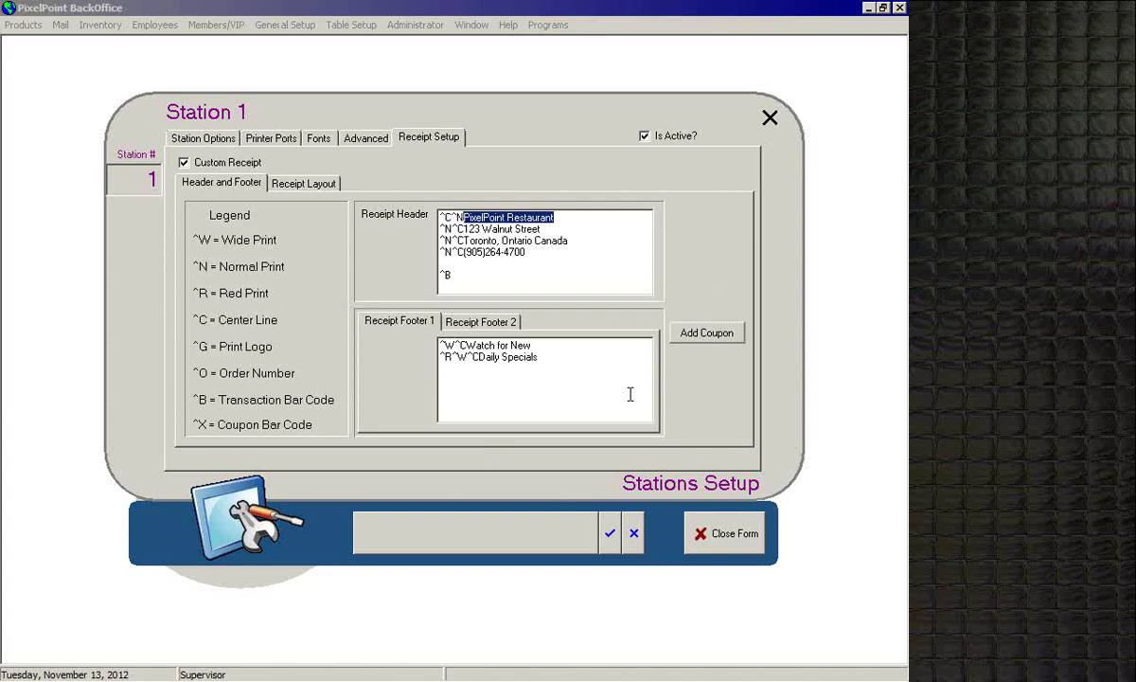
Step: Discard Station 1's unsaved changes and close the Stations Setup form
{"action": "left_click", "coordinate": [633, 534]}
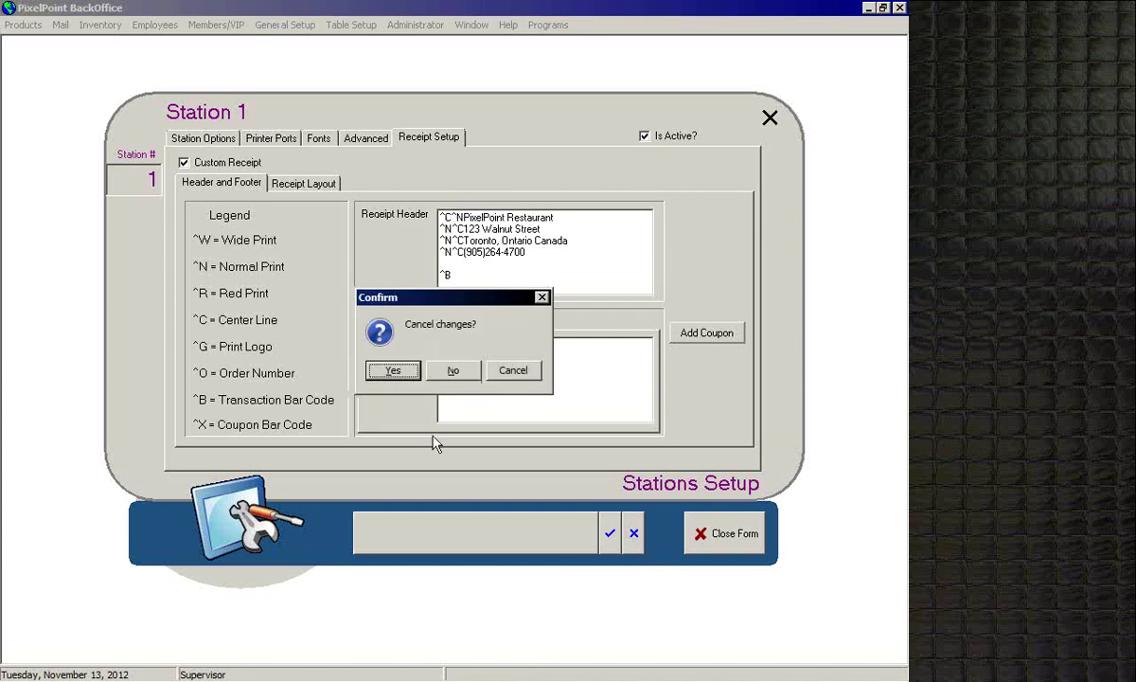
{"action": "left_click", "coordinate": [394, 371]}
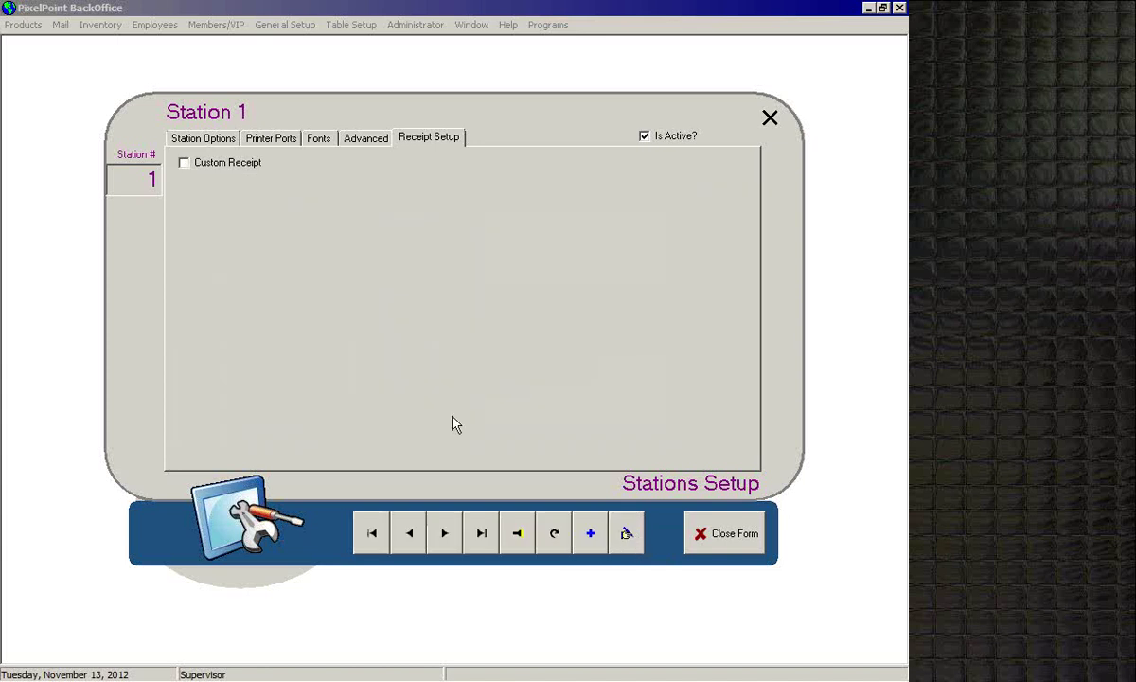
{"action": "left_click", "coordinate": [725, 532]}
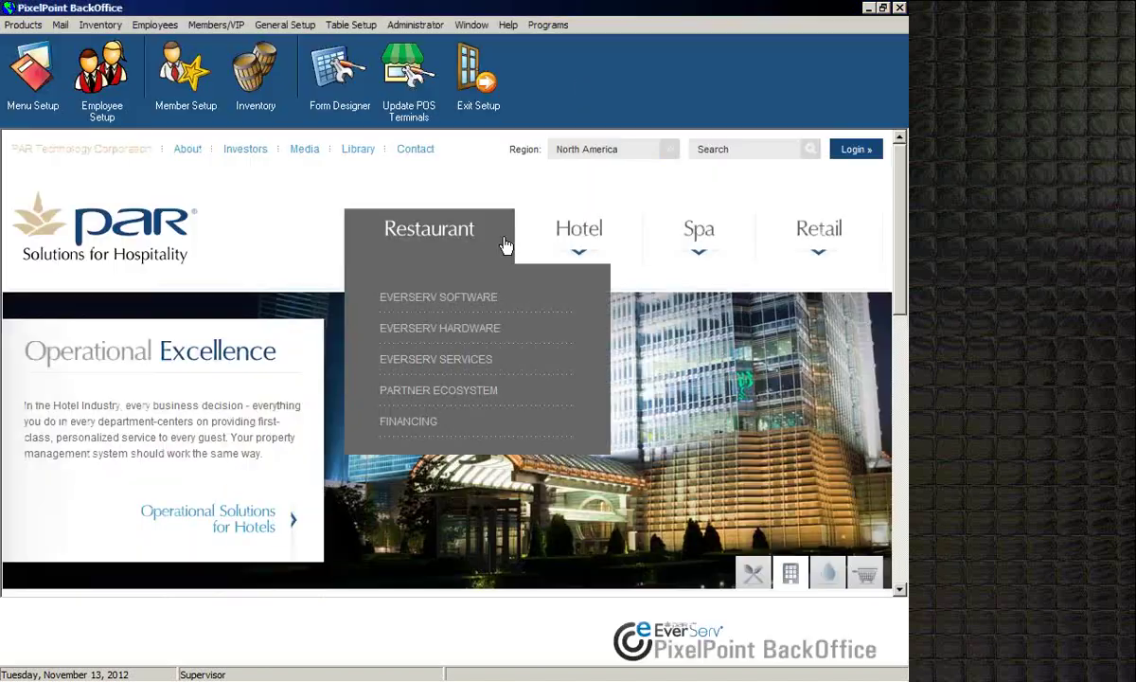
Step: View the System Setup options and close the form without changes
{"action": "left_click", "coordinate": [432, 28]}
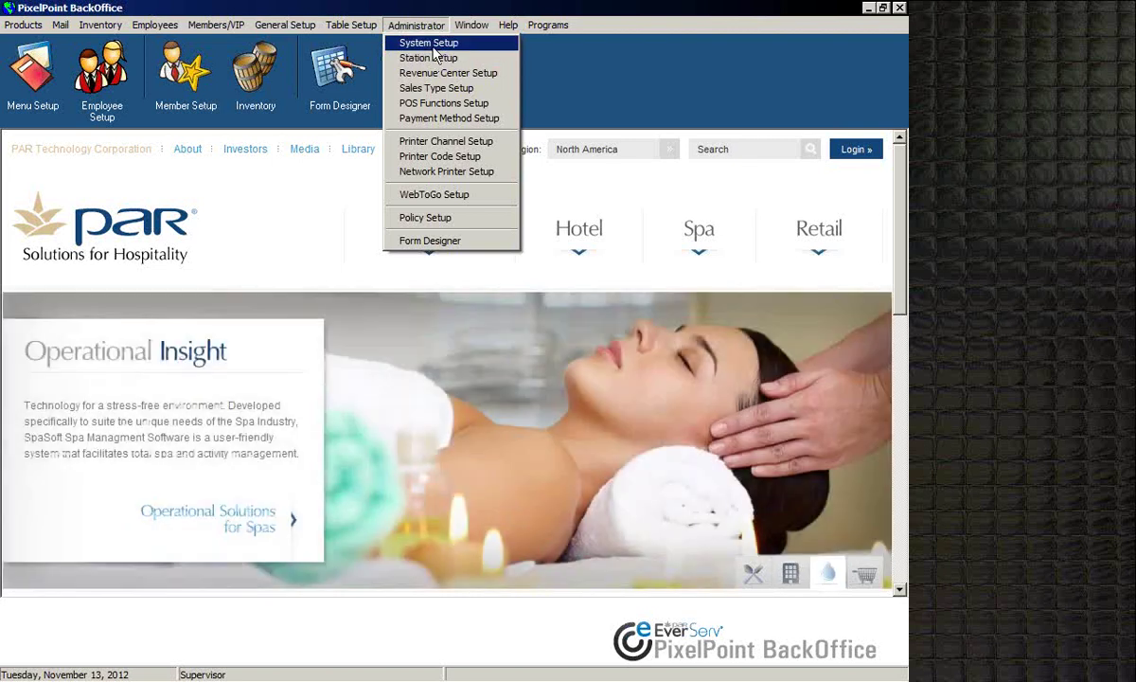
{"action": "left_click", "coordinate": [427, 42]}
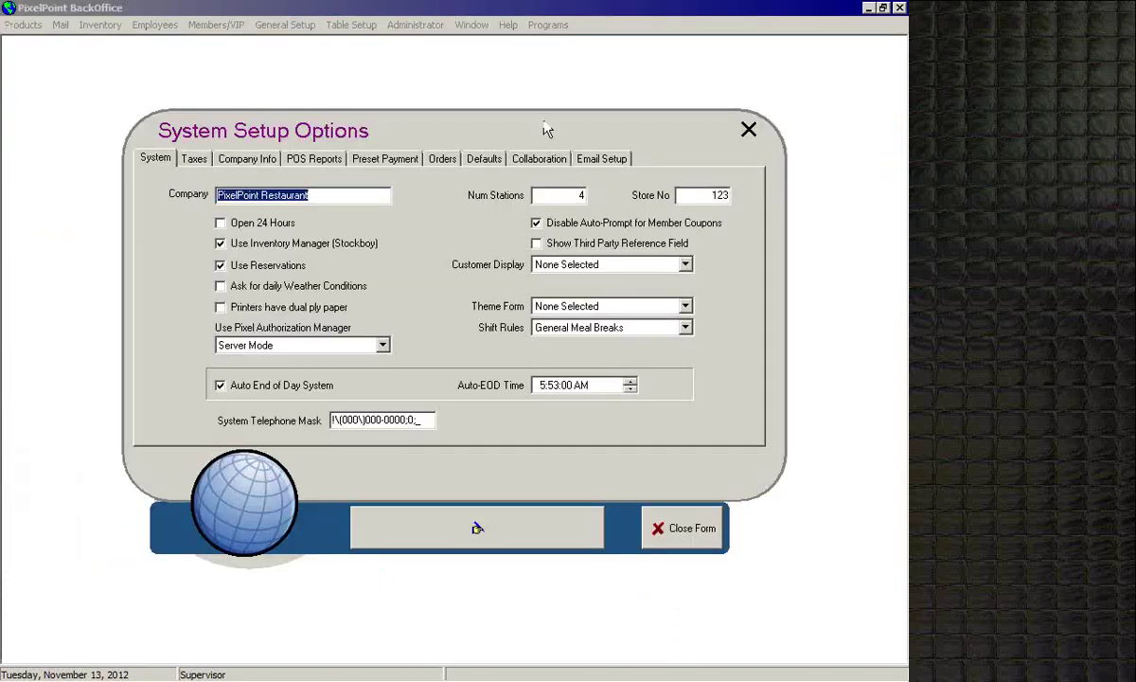
{"action": "left_click", "coordinate": [683, 530]}
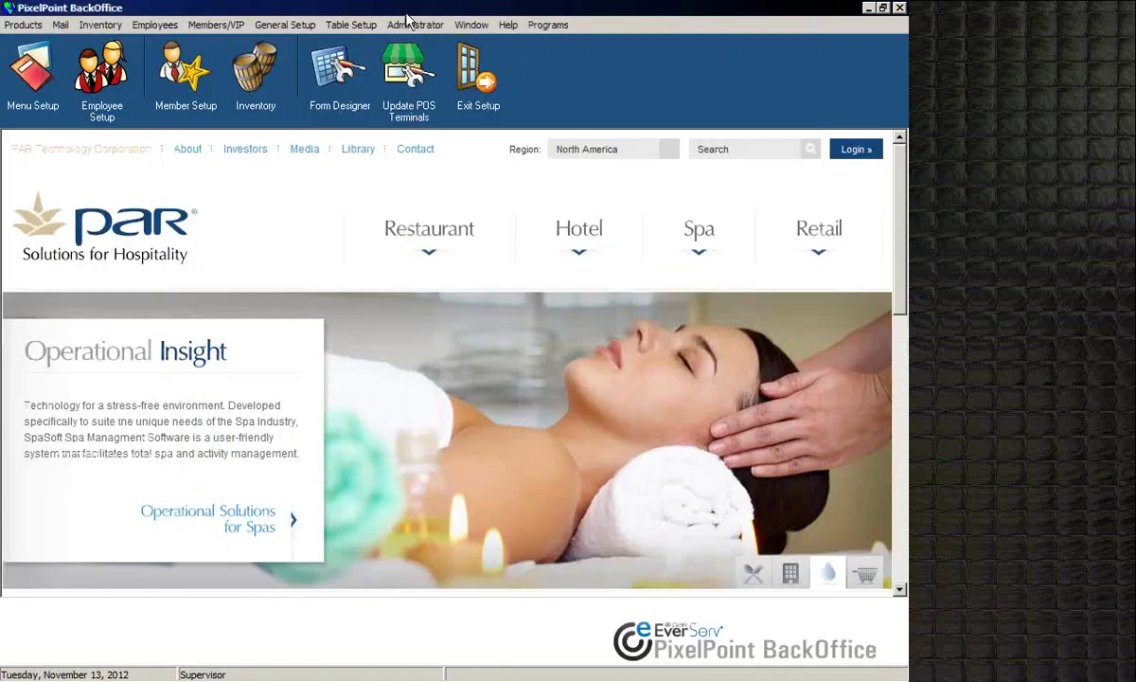
Step: View the default entry in Revenue Center Setup and close the form
{"action": "left_click", "coordinate": [412, 27]}
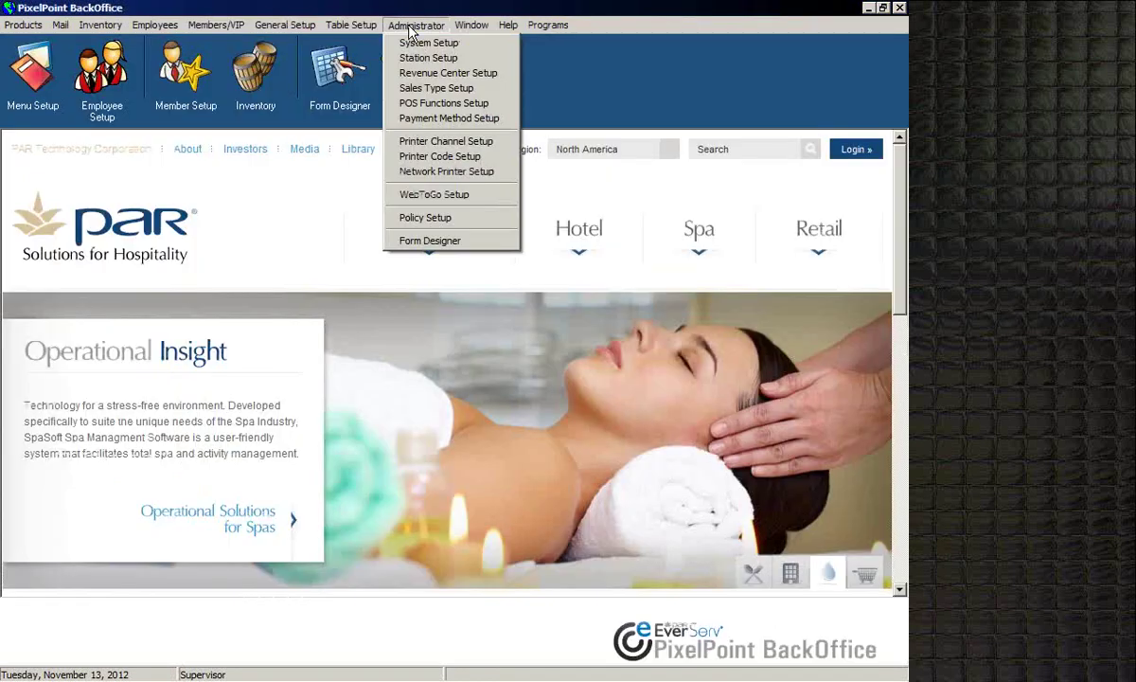
{"action": "left_click", "coordinate": [411, 76]}
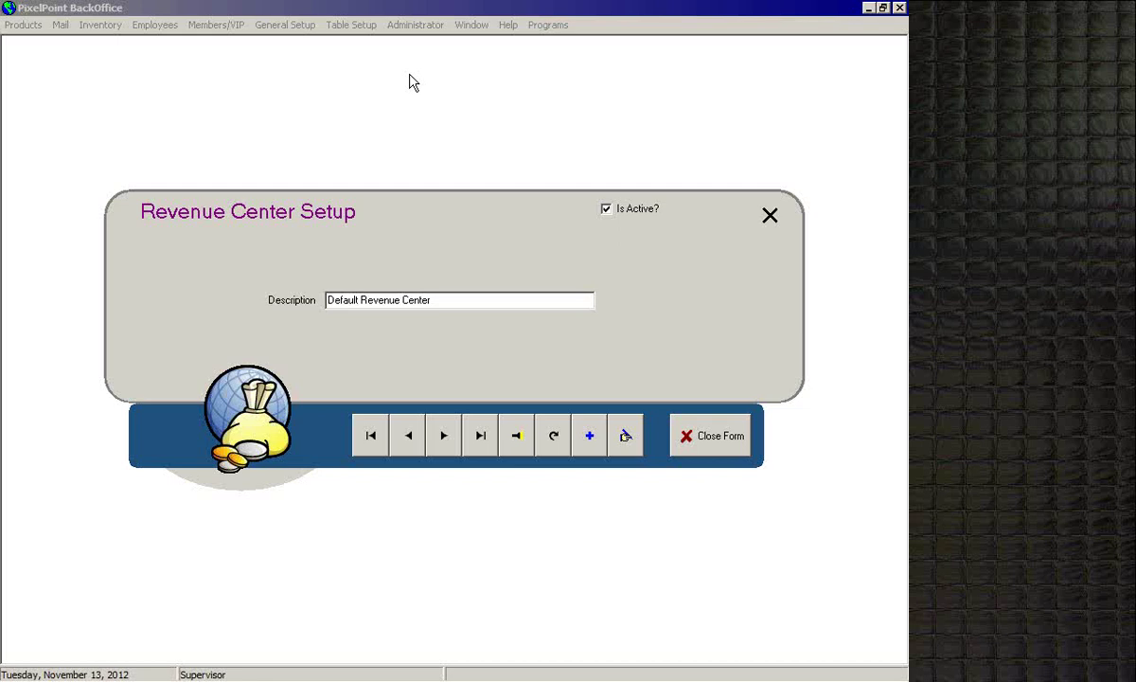
{"action": "left_click", "coordinate": [696, 424]}
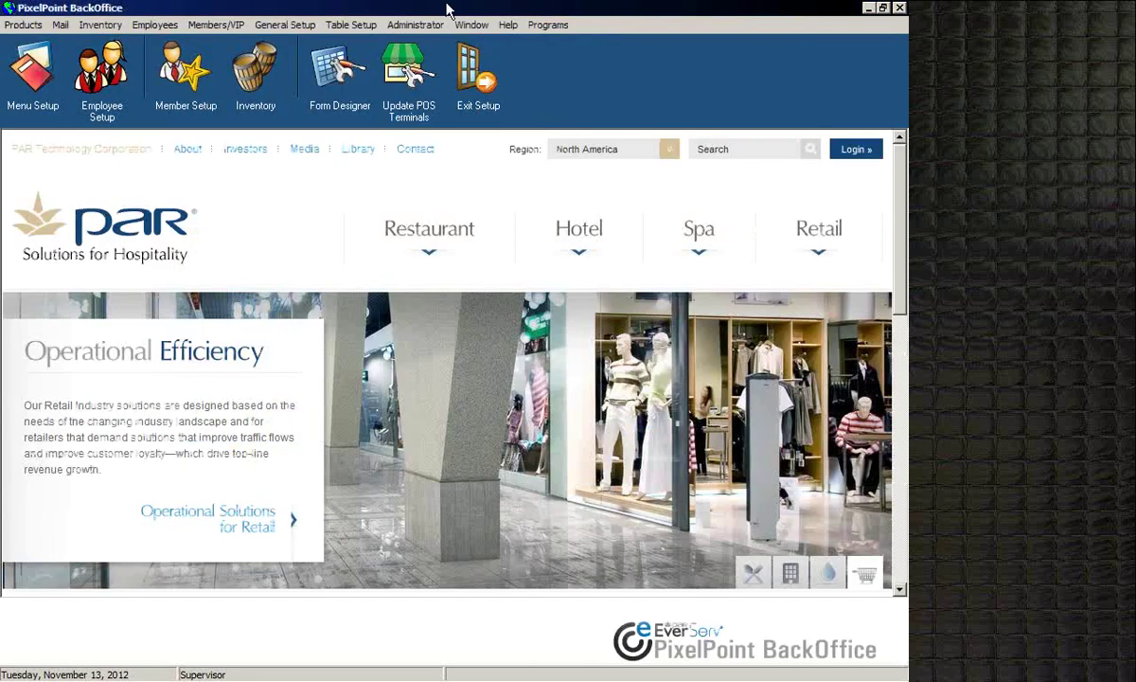
Step: Open Sales Type Setup, review the list of sales types, and go to the Dine-IN record
{"action": "left_click", "coordinate": [415, 26]}
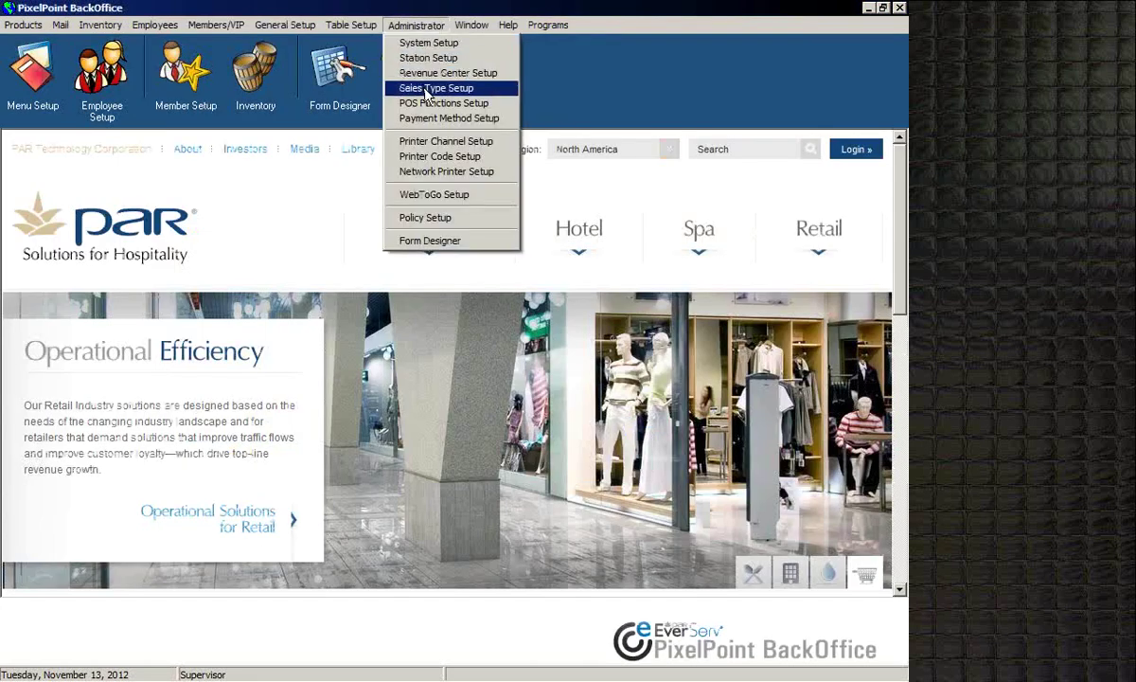
{"action": "left_click", "coordinate": [426, 90]}
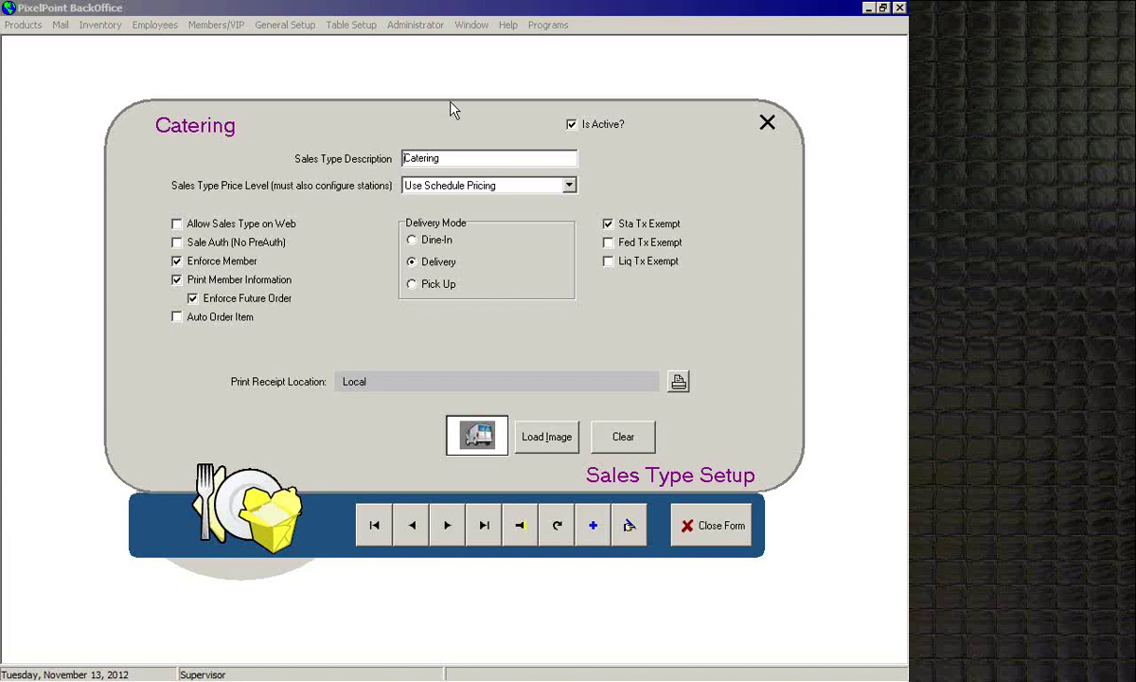
{"action": "left_click", "coordinate": [521, 536]}
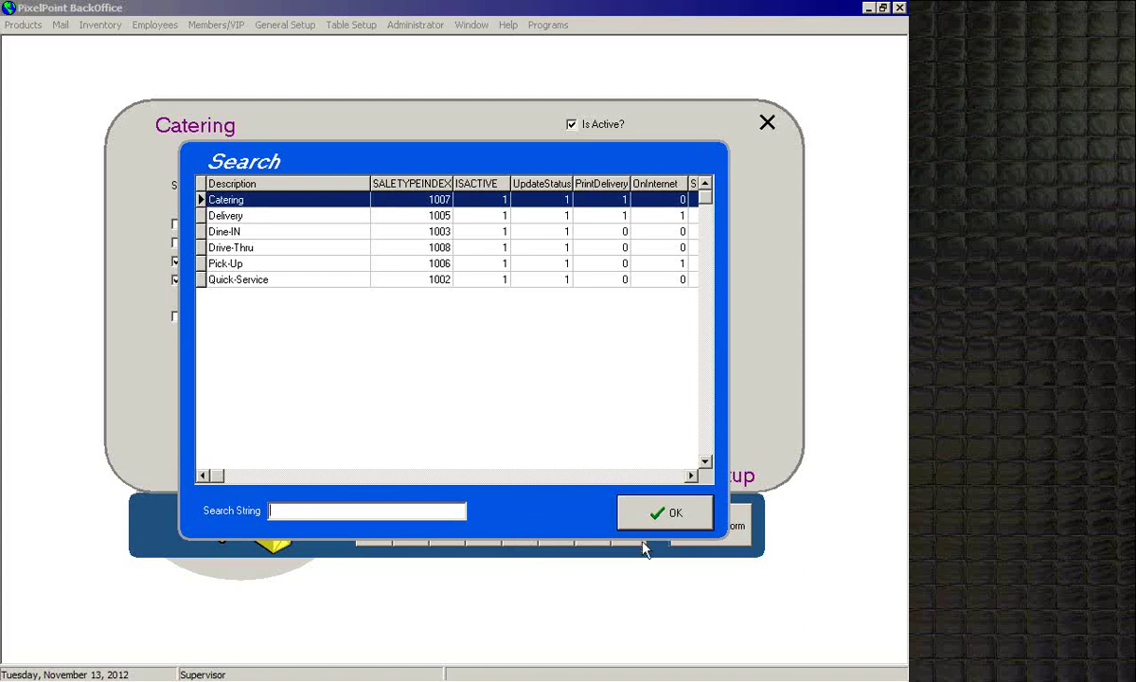
{"action": "left_click", "coordinate": [644, 511]}
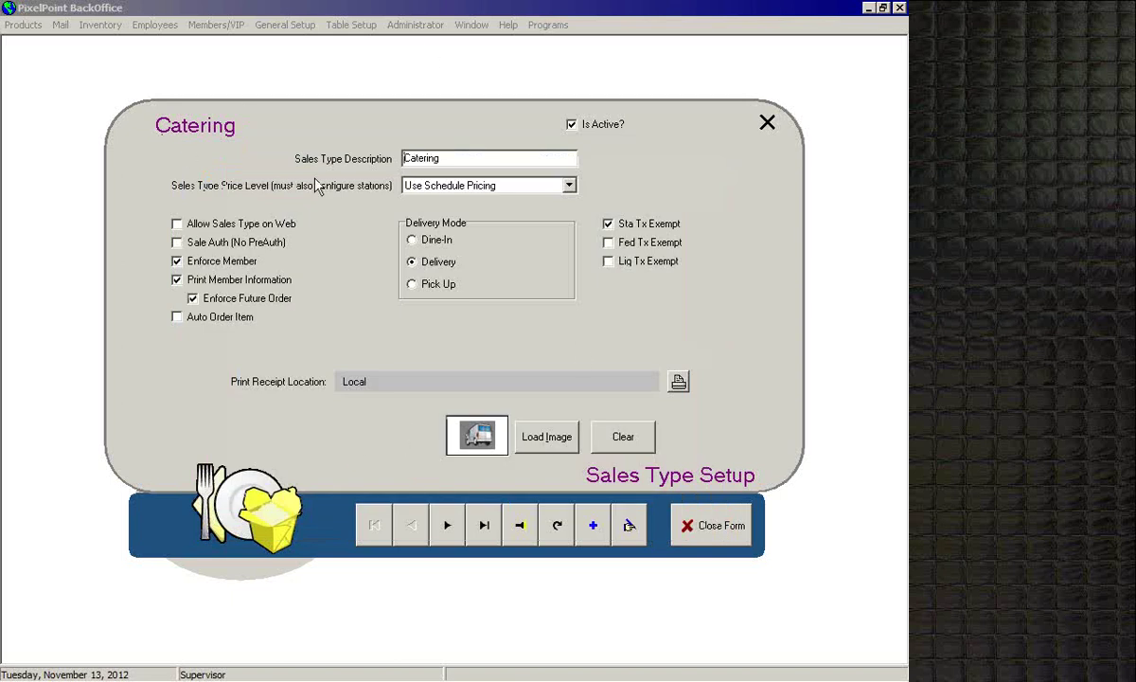
{"action": "left_click", "coordinate": [459, 536]}
{"action": "left_click", "coordinate": [455, 532]}
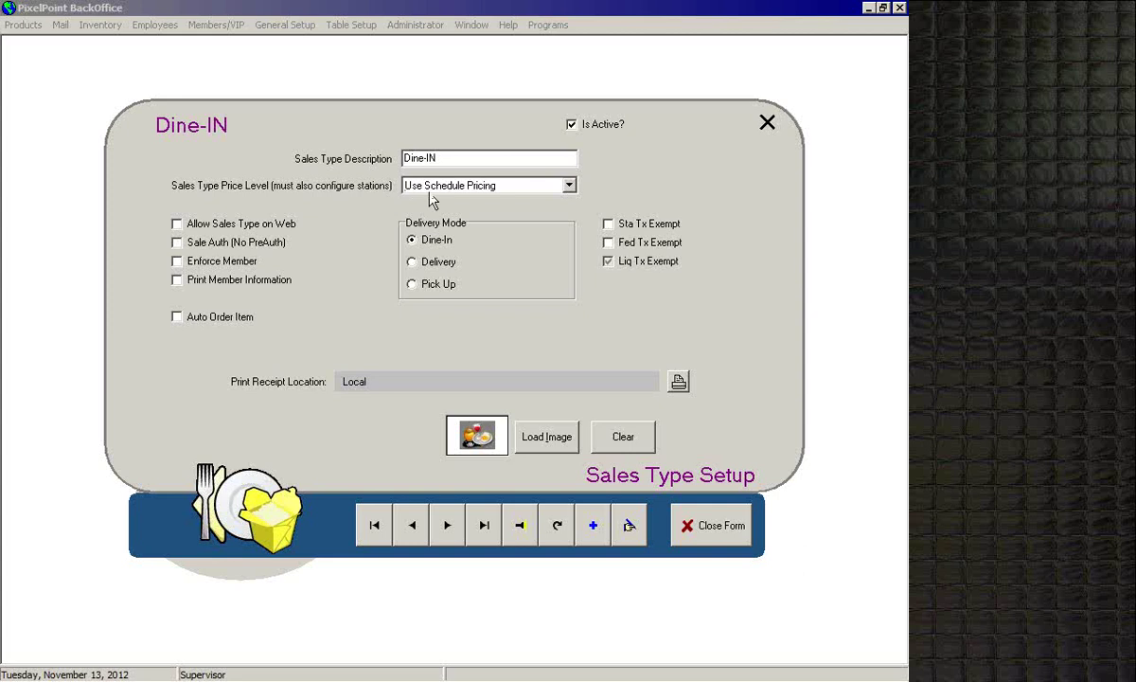
Step: Try Force Price A, Force Price B and Force Price C as the Dine-IN sales type's price level
{"action": "left_click", "coordinate": [569, 187]}
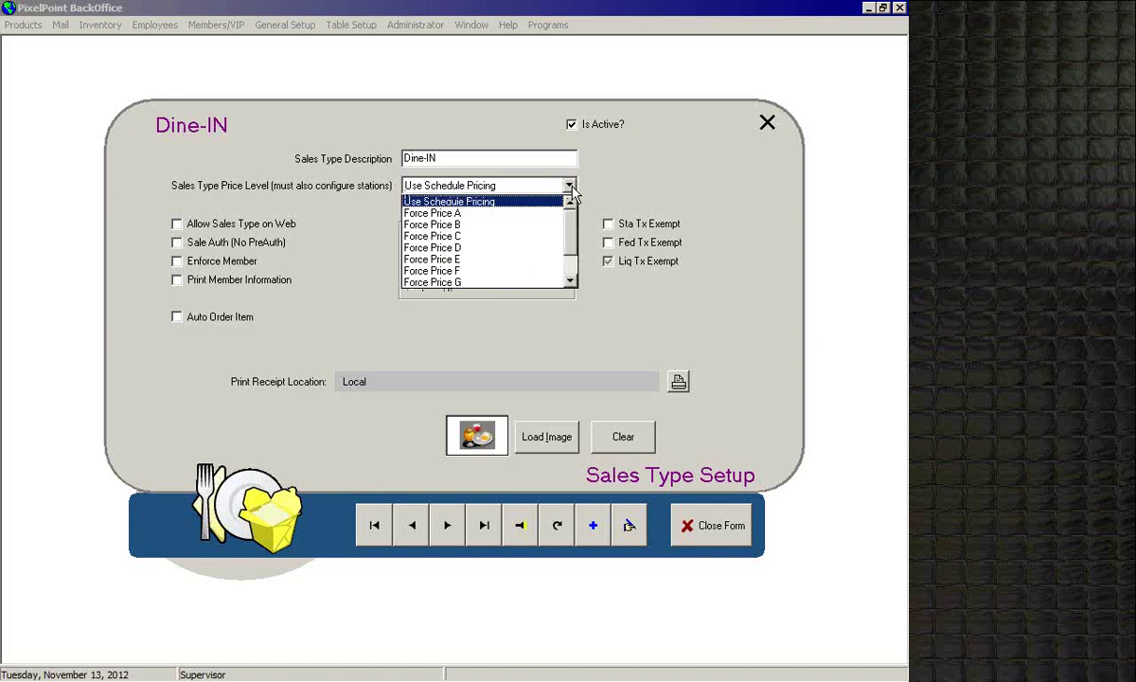
{"action": "left_click", "coordinate": [417, 213]}
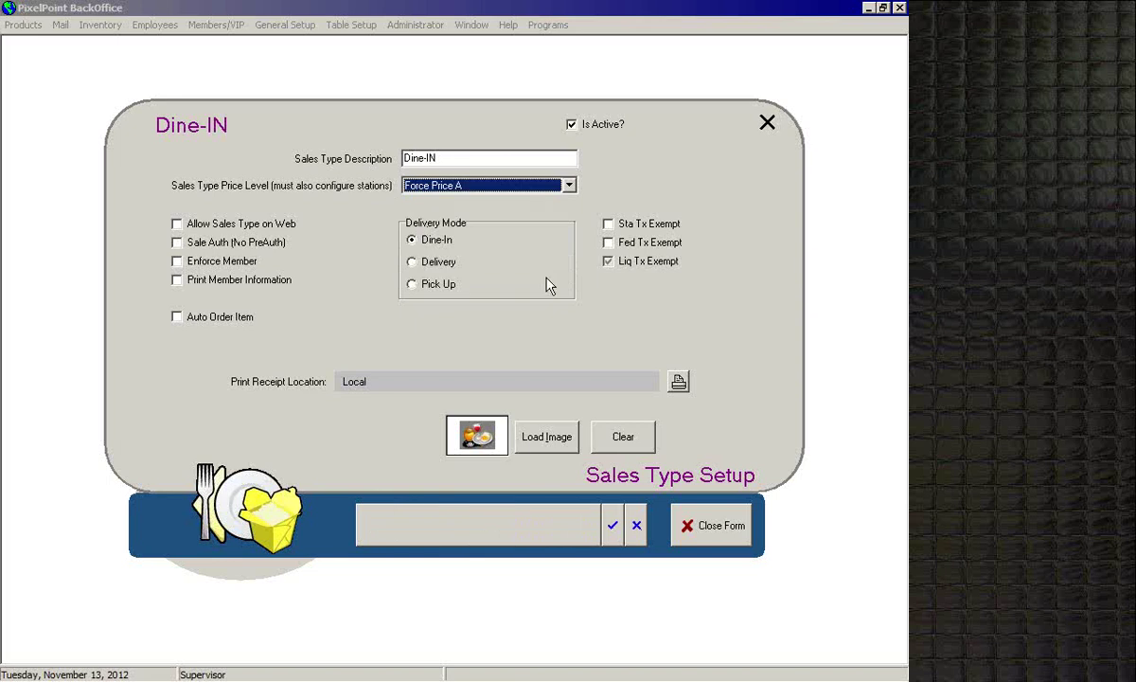
{"action": "left_click", "coordinate": [532, 184]}
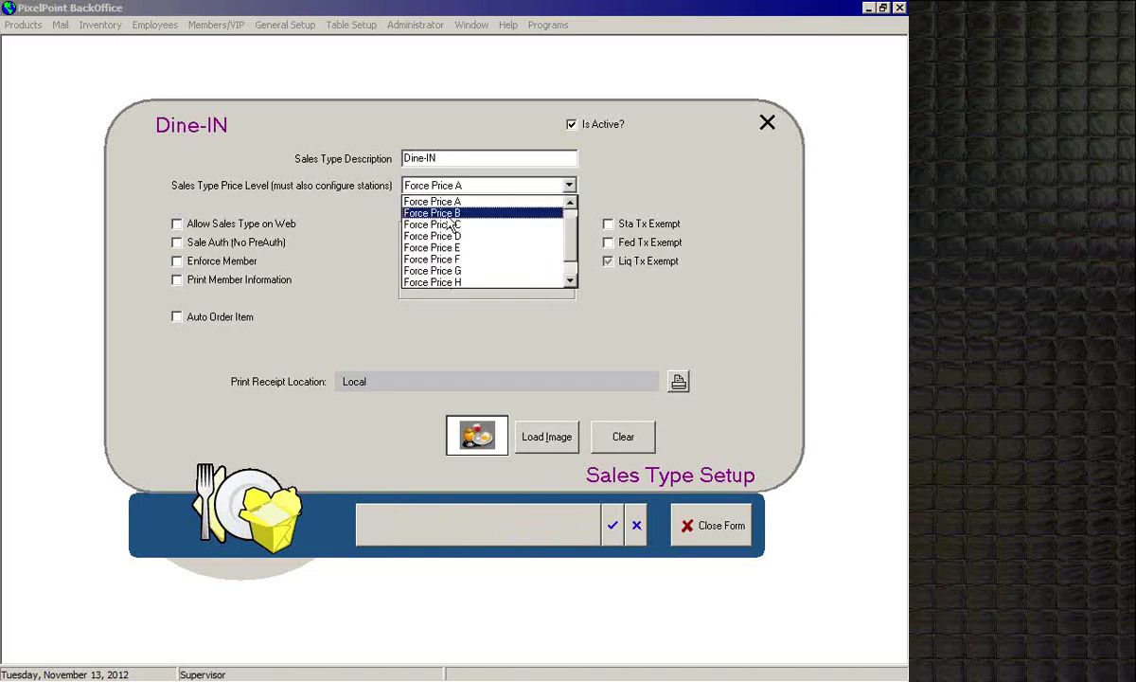
{"action": "left_click", "coordinate": [447, 213]}
{"action": "left_click", "coordinate": [571, 186]}
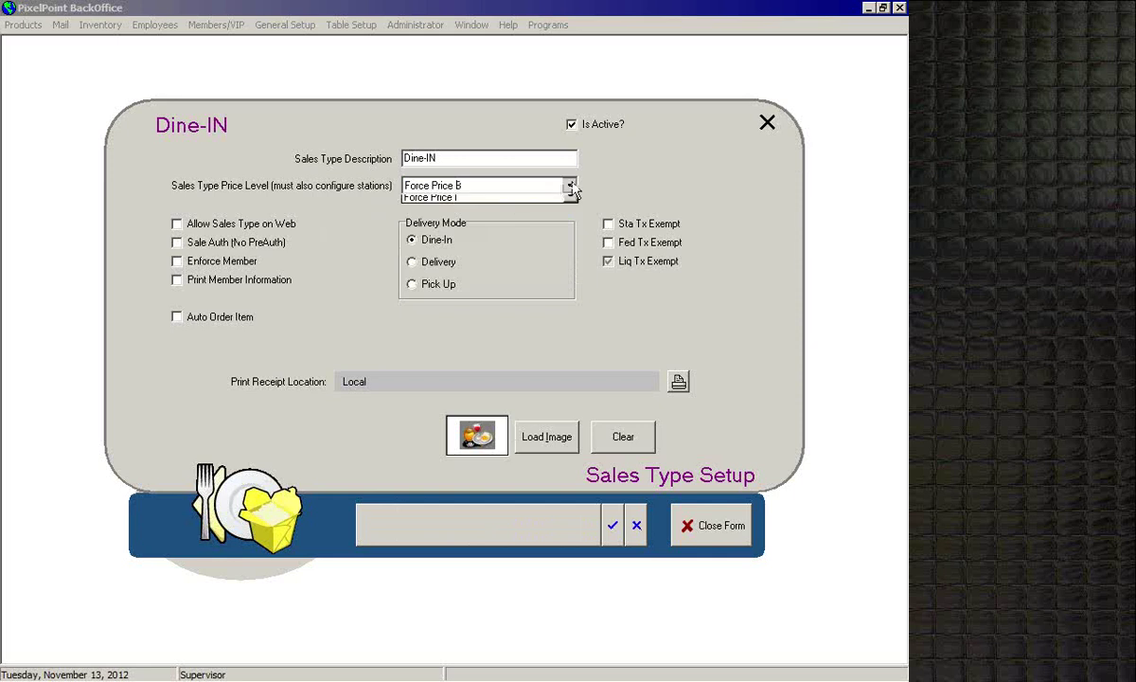
{"action": "left_click", "coordinate": [476, 218]}
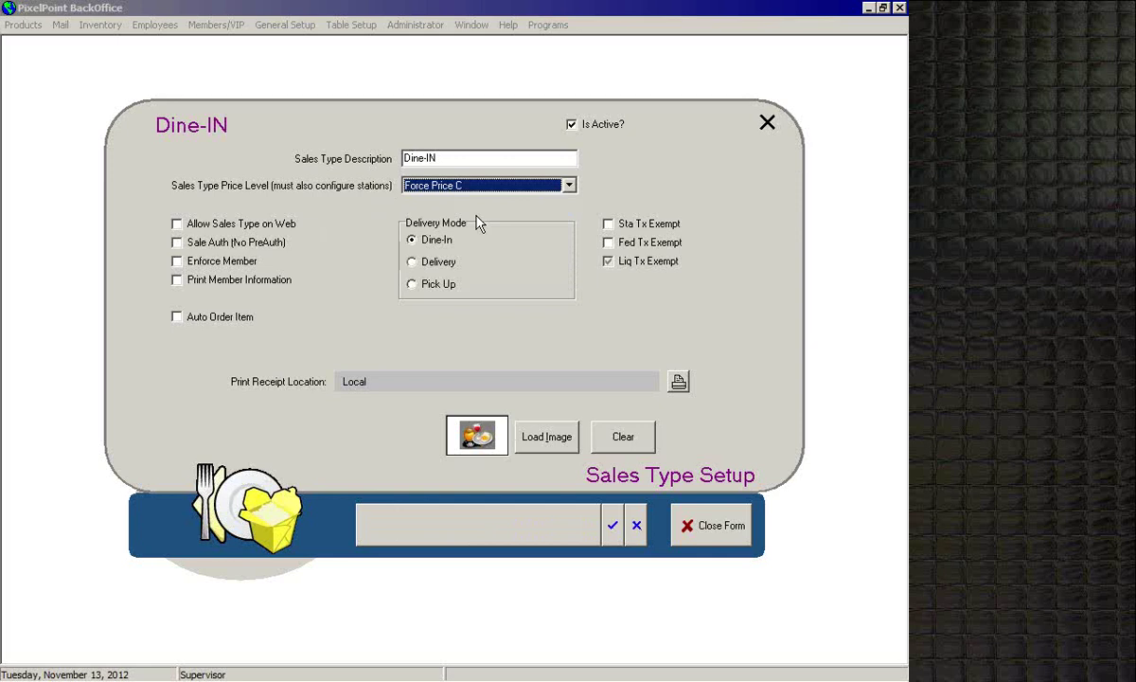
Step: Return the Dine-IN price level to Use Schedule Pricing and cancel the edits to the record
{"action": "left_click", "coordinate": [569, 186]}
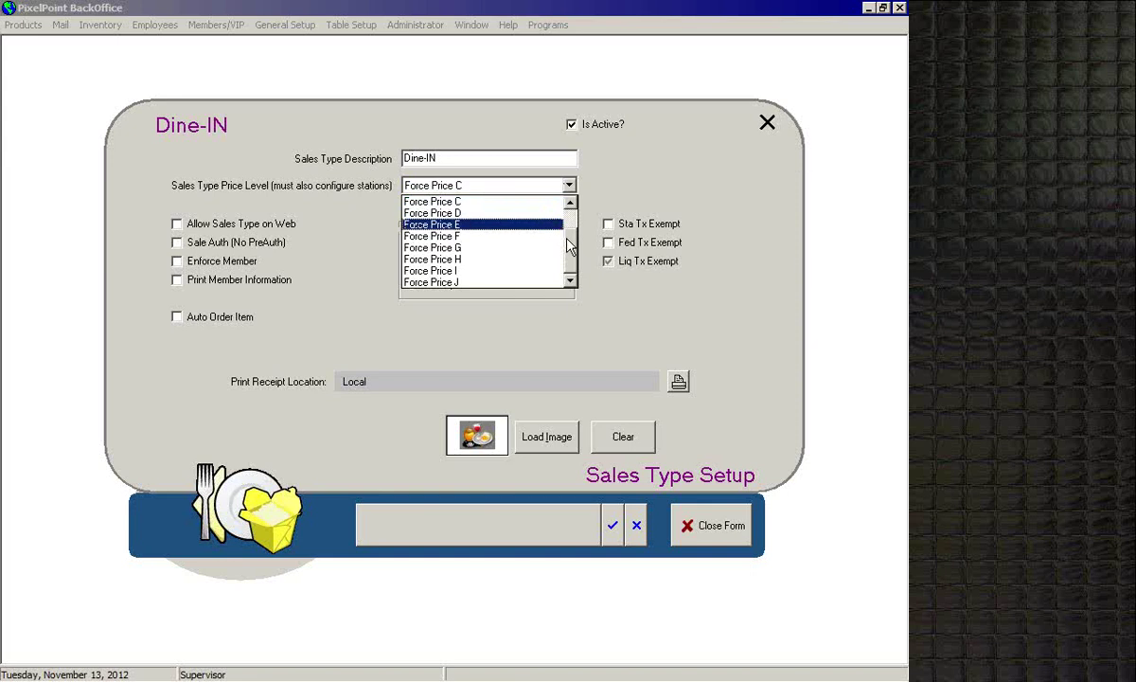
{"action": "scroll", "coordinate": [532, 223], "scroll_direction": "up", "scroll_amount": 1}
{"action": "left_click", "coordinate": [530, 201]}
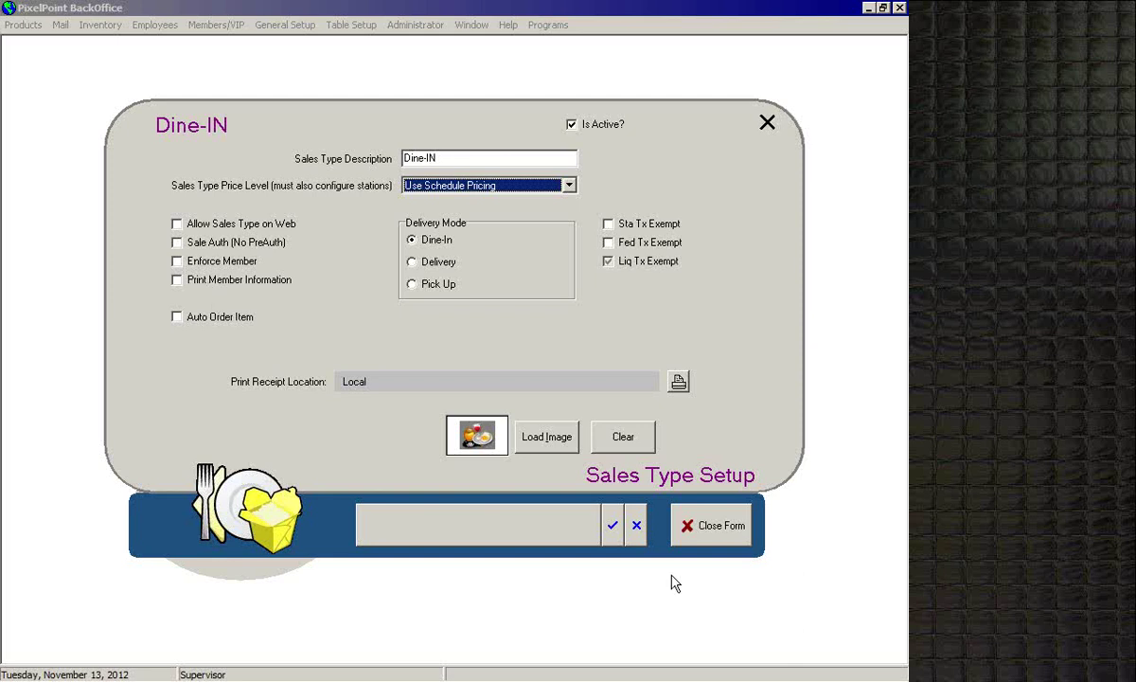
{"action": "left_click", "coordinate": [636, 525]}
{"action": "left_click", "coordinate": [390, 372]}
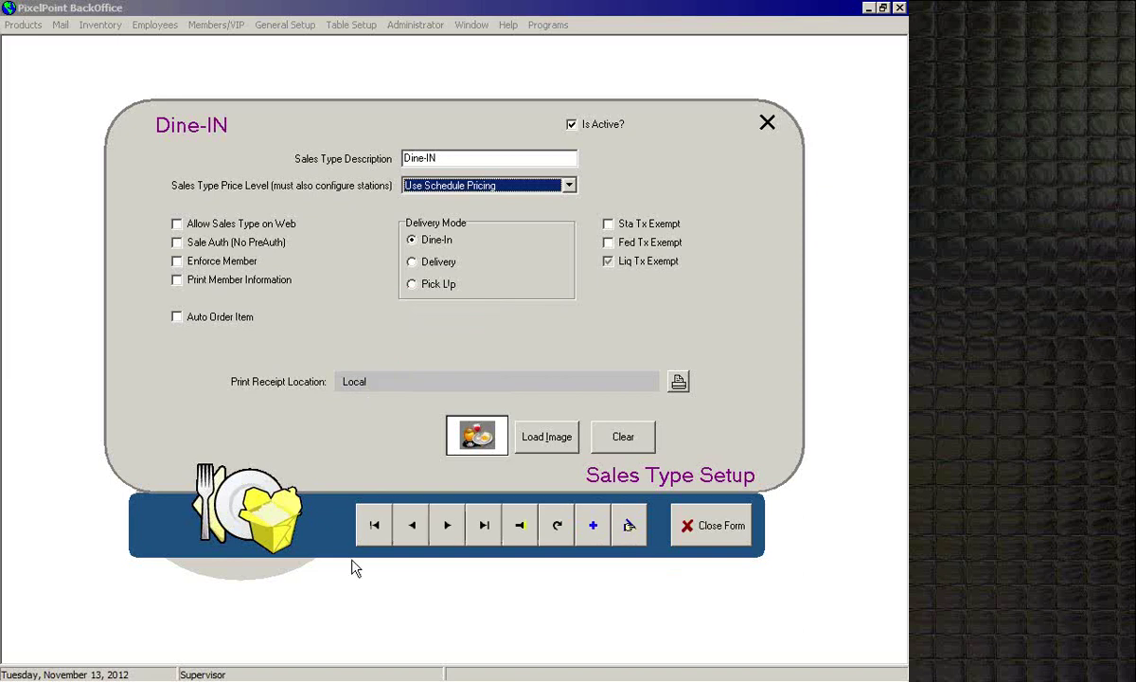
Step: Browse the remaining sales types through Quick-Service and return to the Catering record
{"action": "left_click", "coordinate": [445, 533]}
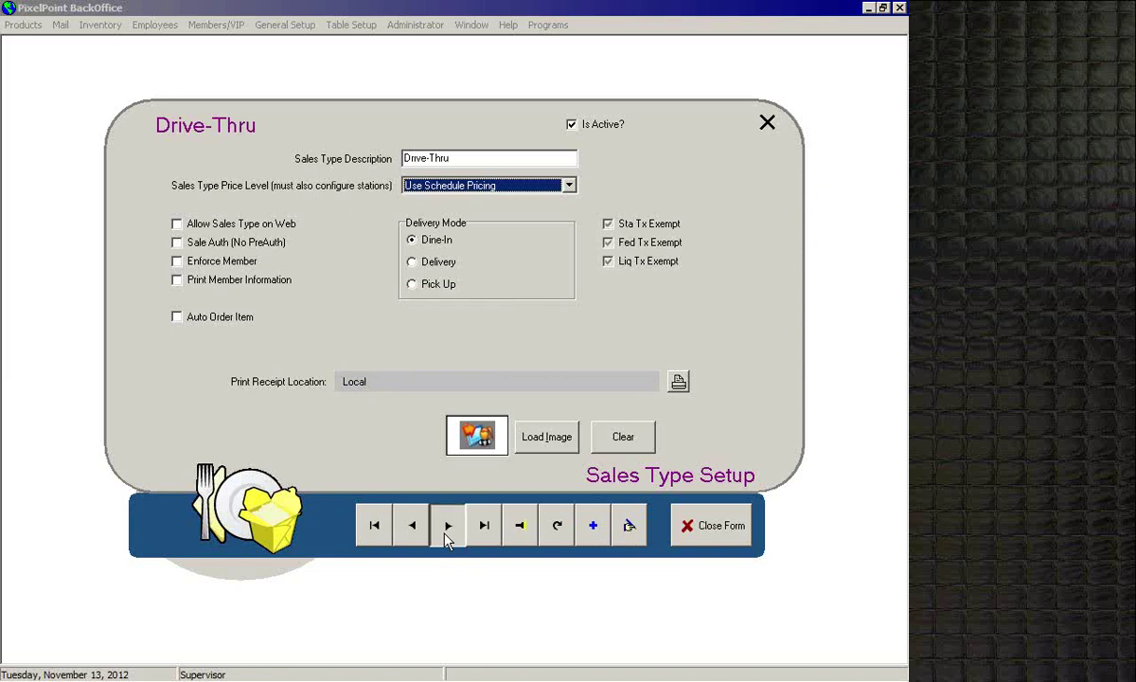
{"action": "left_click", "coordinate": [446, 535]}
{"action": "left_click", "coordinate": [447, 532]}
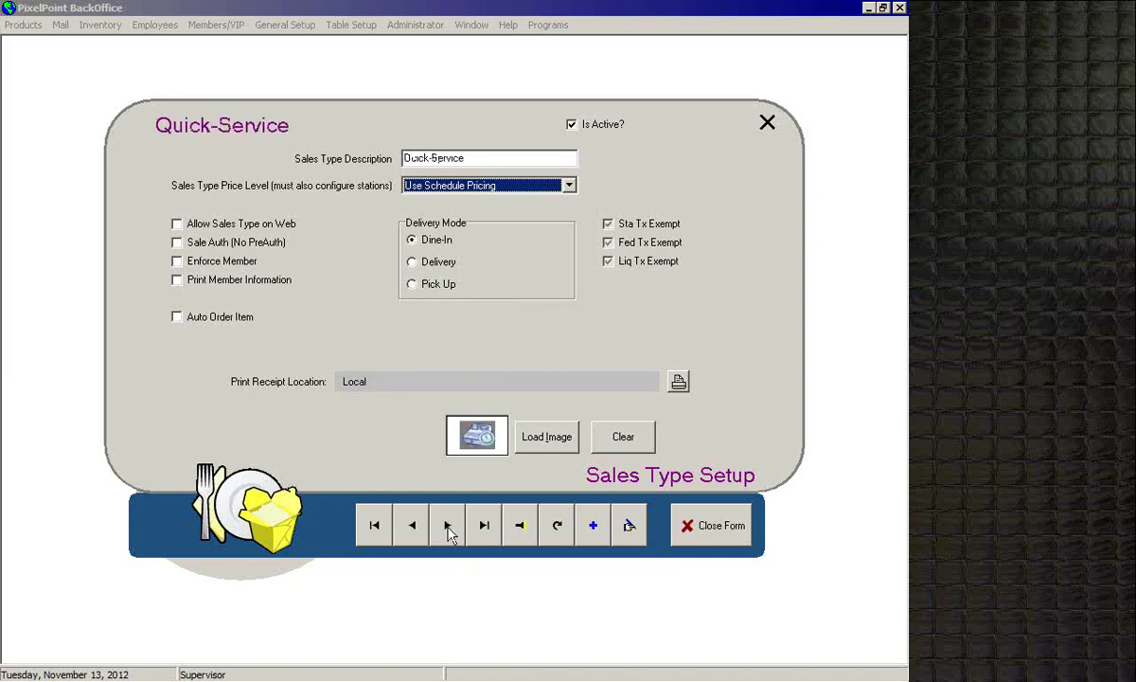
{"action": "left_click", "coordinate": [381, 535]}
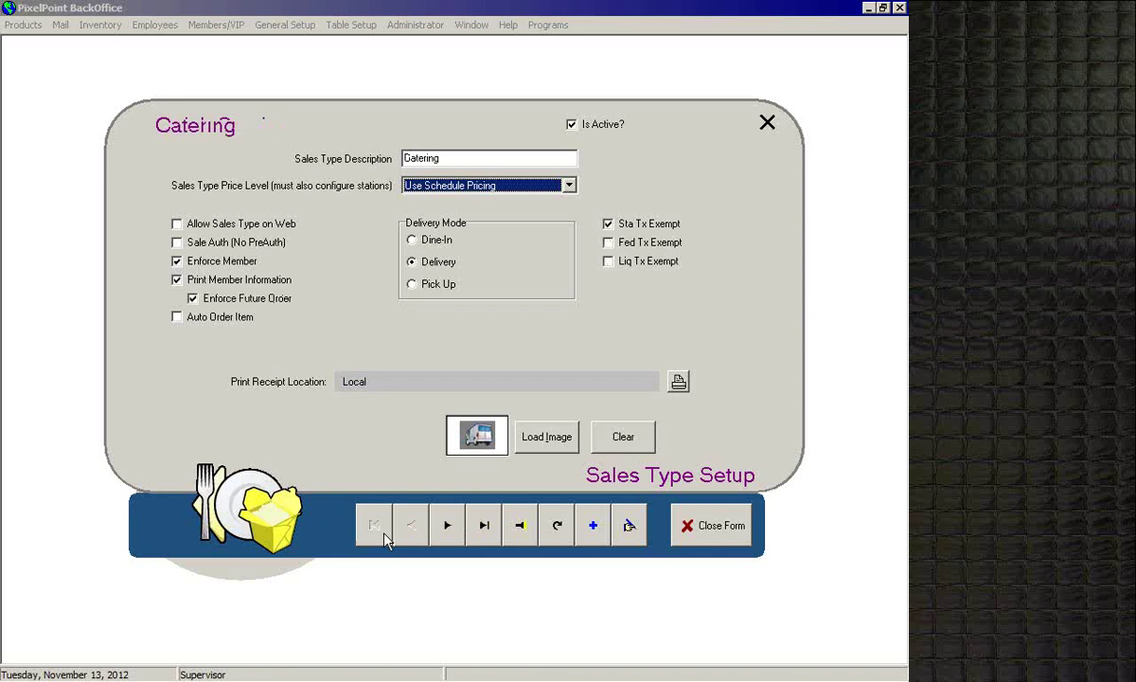
Step: Enable Sta Tx Exempt for the Delivery sales type
{"action": "left_click", "coordinate": [452, 533]}
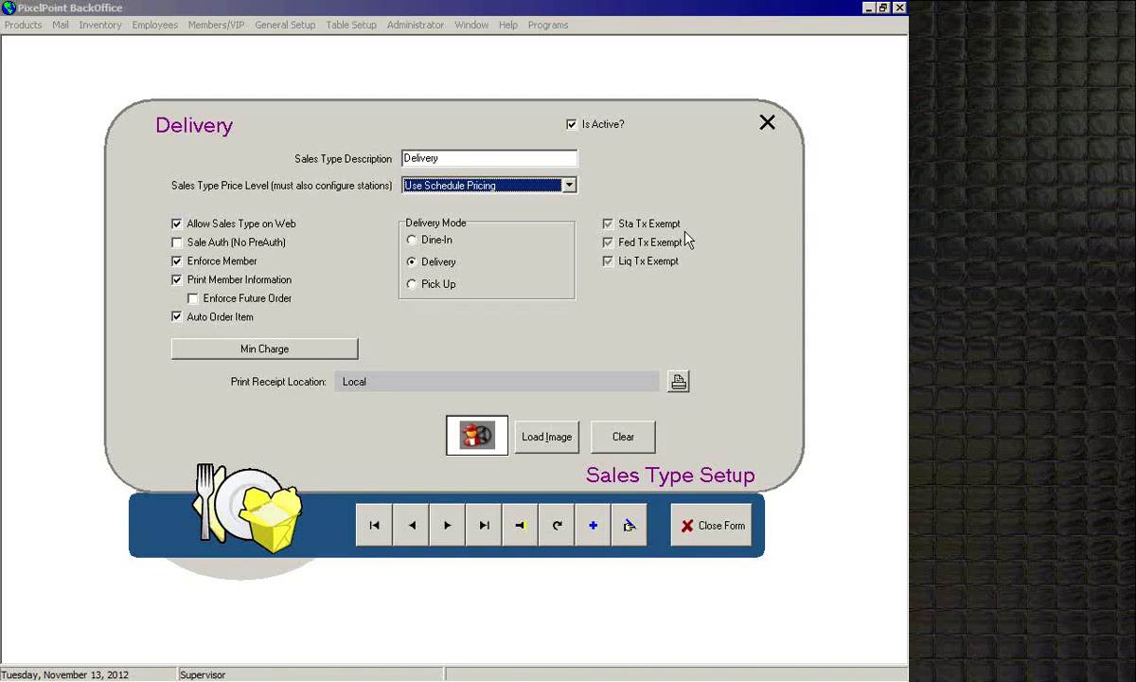
{"action": "left_click", "coordinate": [609, 228]}
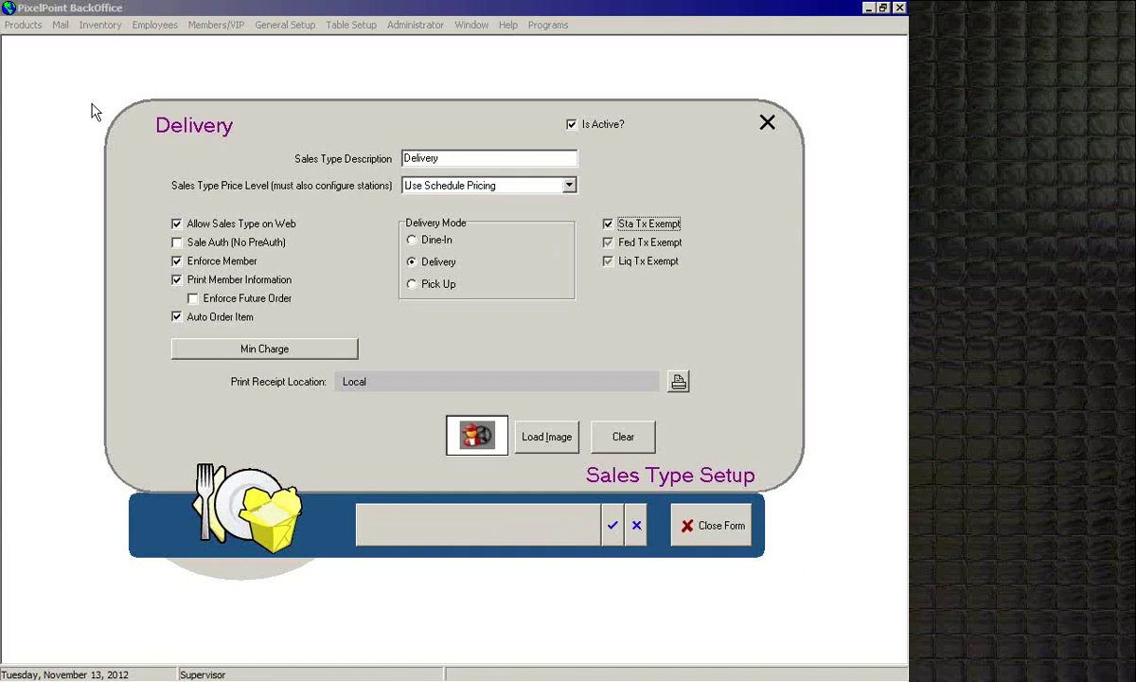
Step: Clear the Liq Tx Exempt and Sta Tx Exempt options for the Delivery sales type and save the record
{"action": "left_click", "coordinate": [610, 265]}
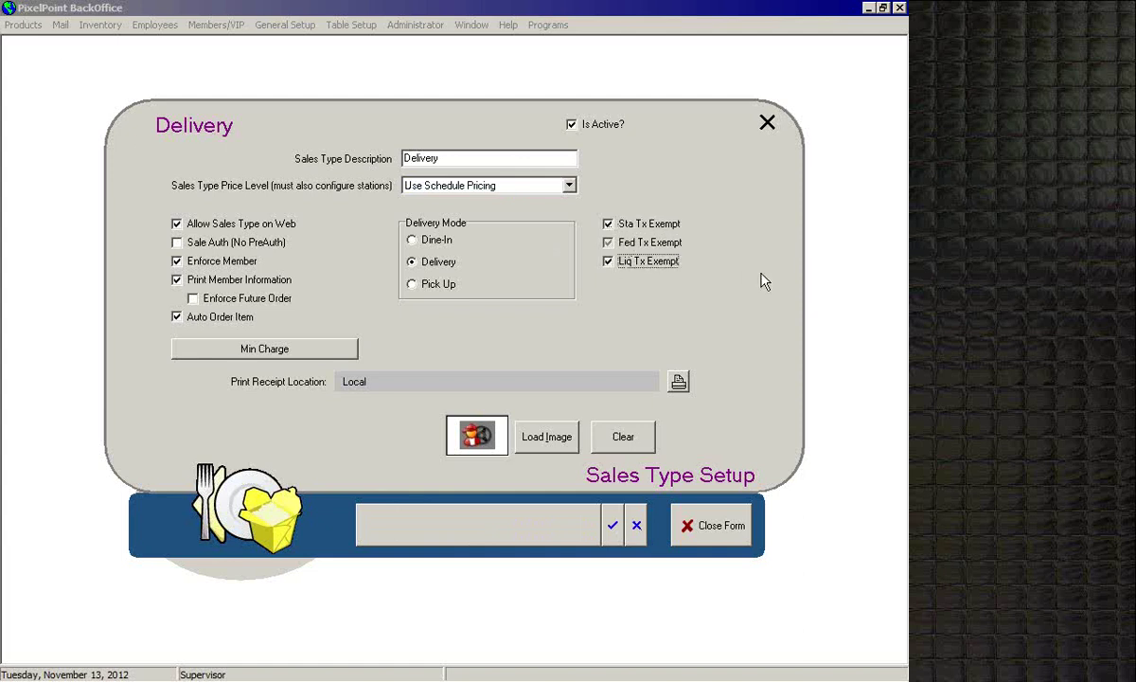
{"action": "left_click", "coordinate": [610, 264]}
{"action": "left_click", "coordinate": [610, 224]}
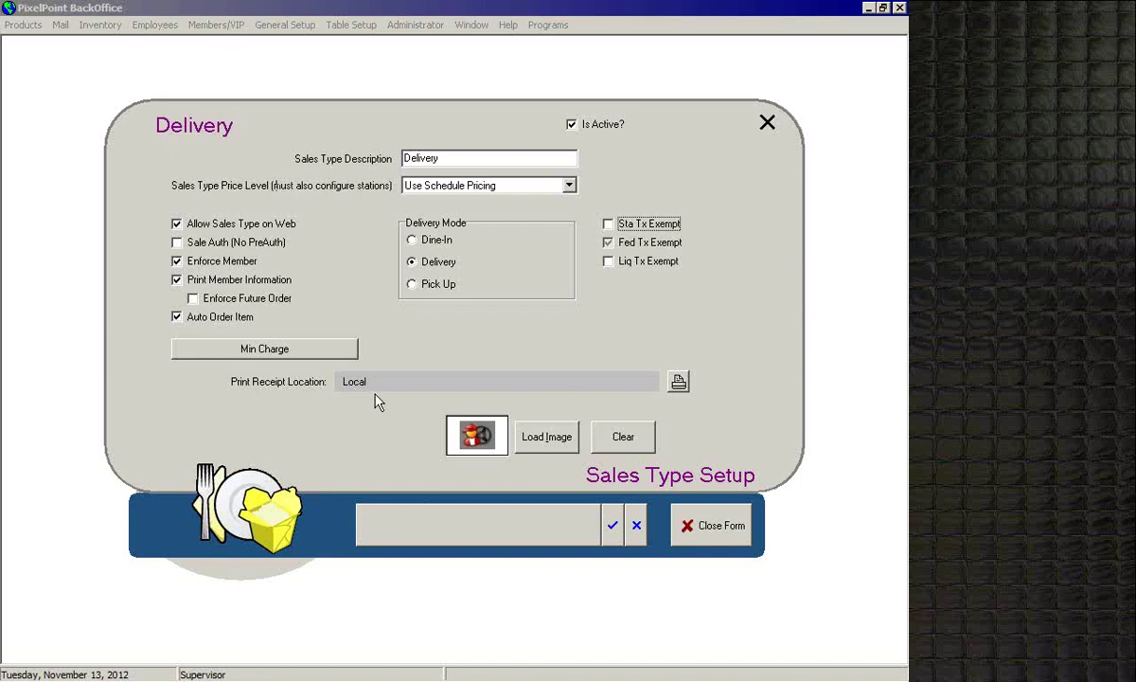
{"action": "left_click", "coordinate": [611, 524]}
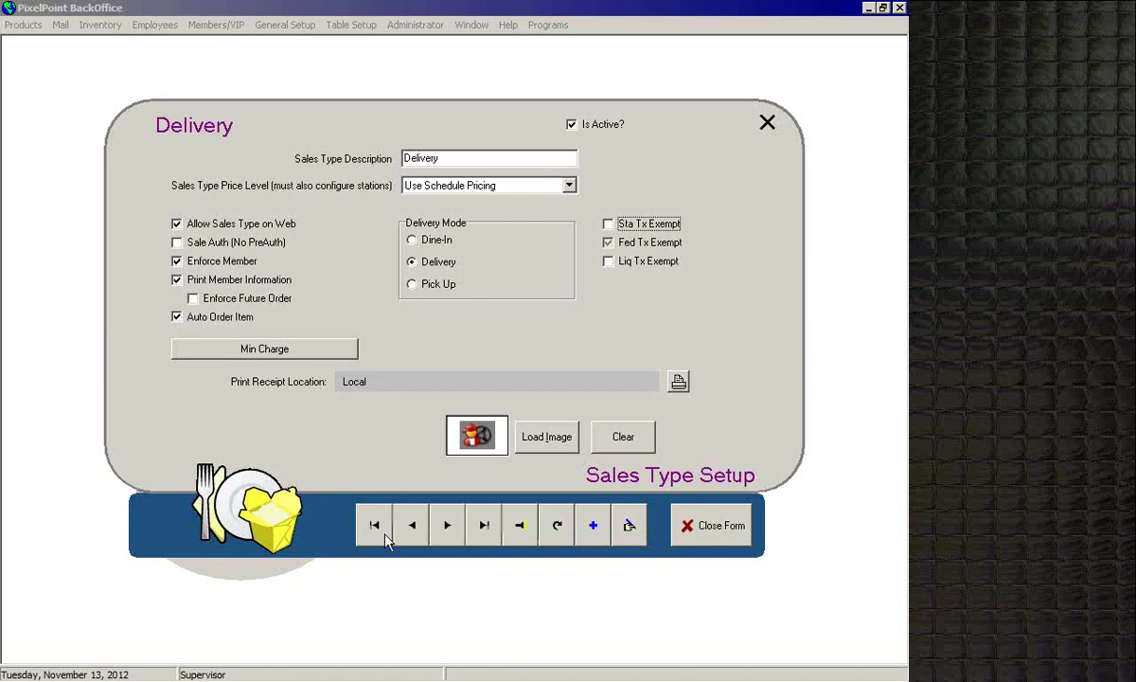
Step: Return to the Catering sales type and open its image file selection, cancelling without choosing a picture
{"action": "left_click", "coordinate": [379, 528]}
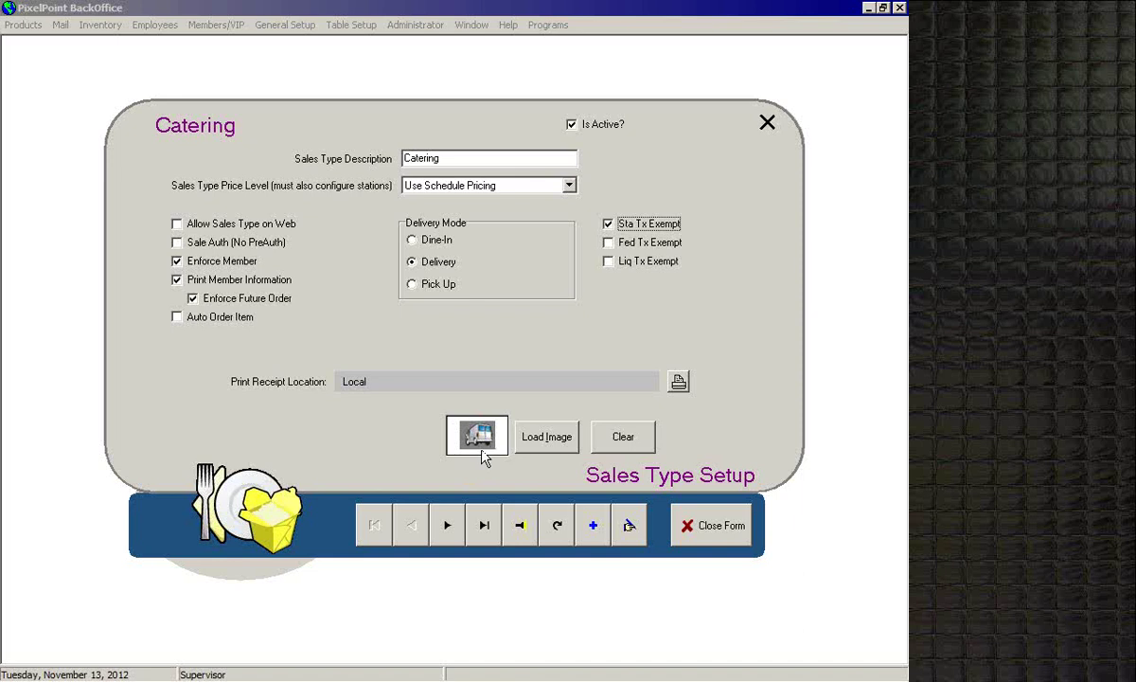
{"action": "left_click", "coordinate": [556, 453]}
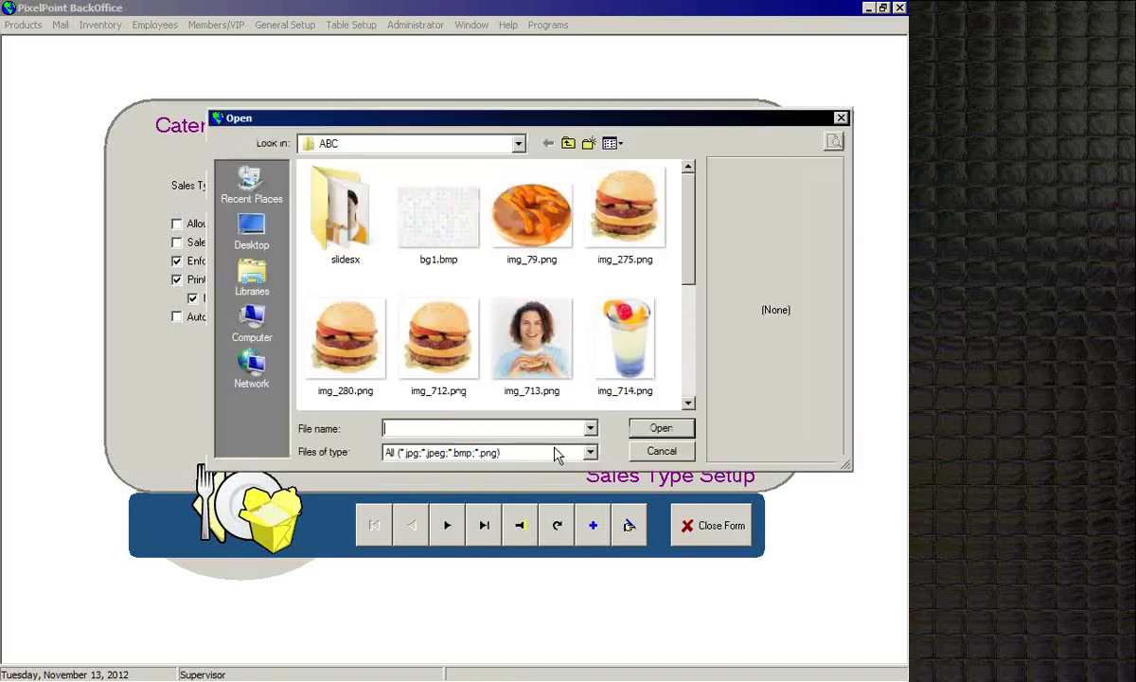
{"action": "left_click", "coordinate": [639, 455]}
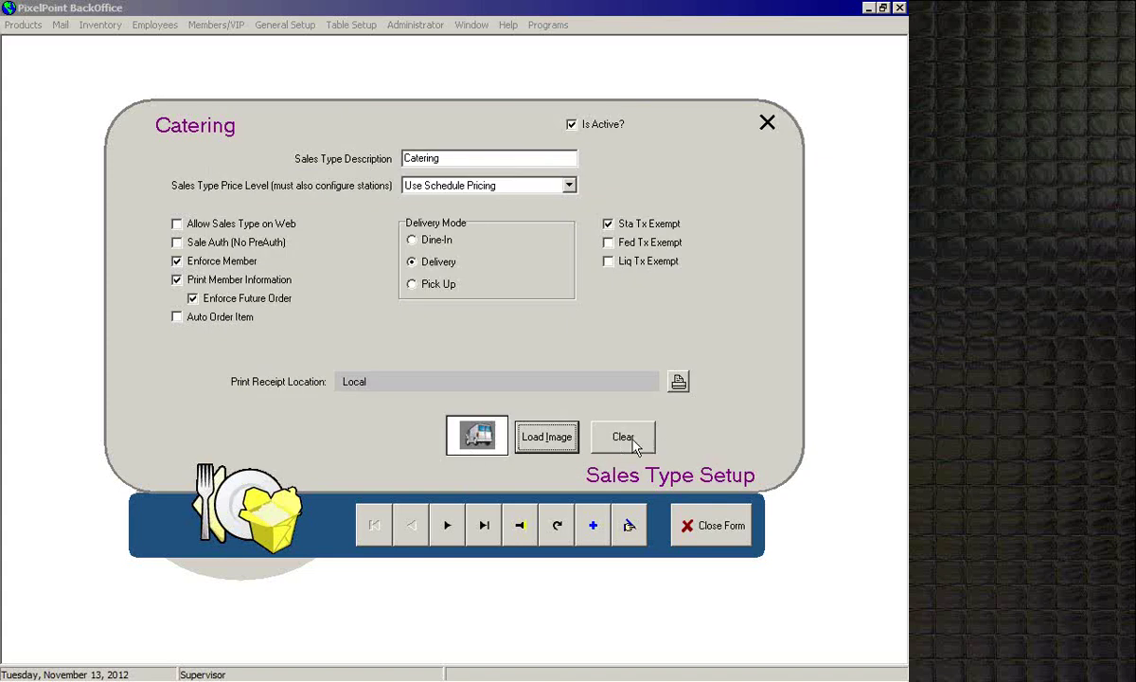
Step: Close Sales Type Setup and open POS Functions Setup with the Manager function menu shown
{"action": "left_click", "coordinate": [716, 532]}
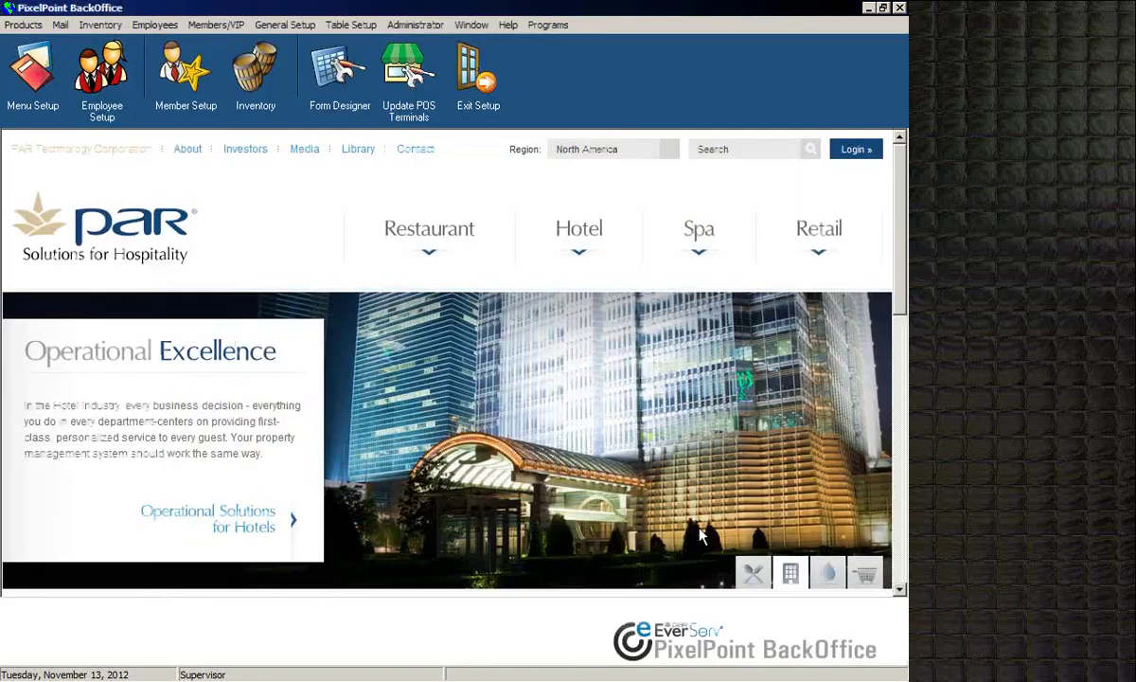
{"action": "left_click", "coordinate": [425, 26]}
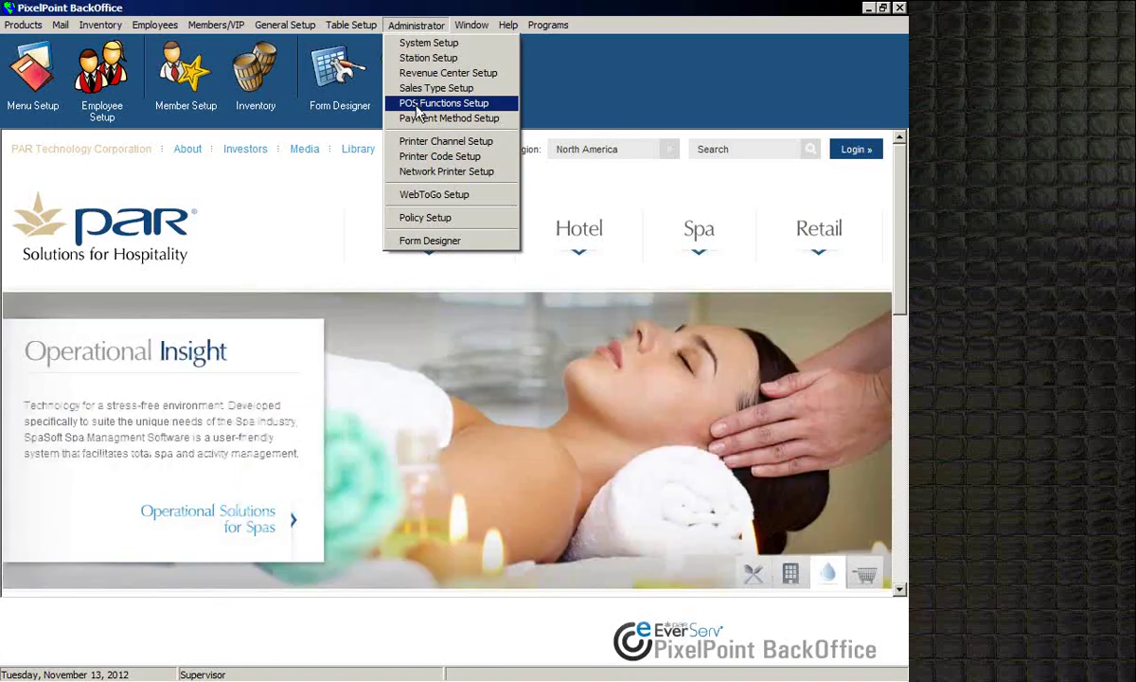
{"action": "left_click", "coordinate": [417, 104]}
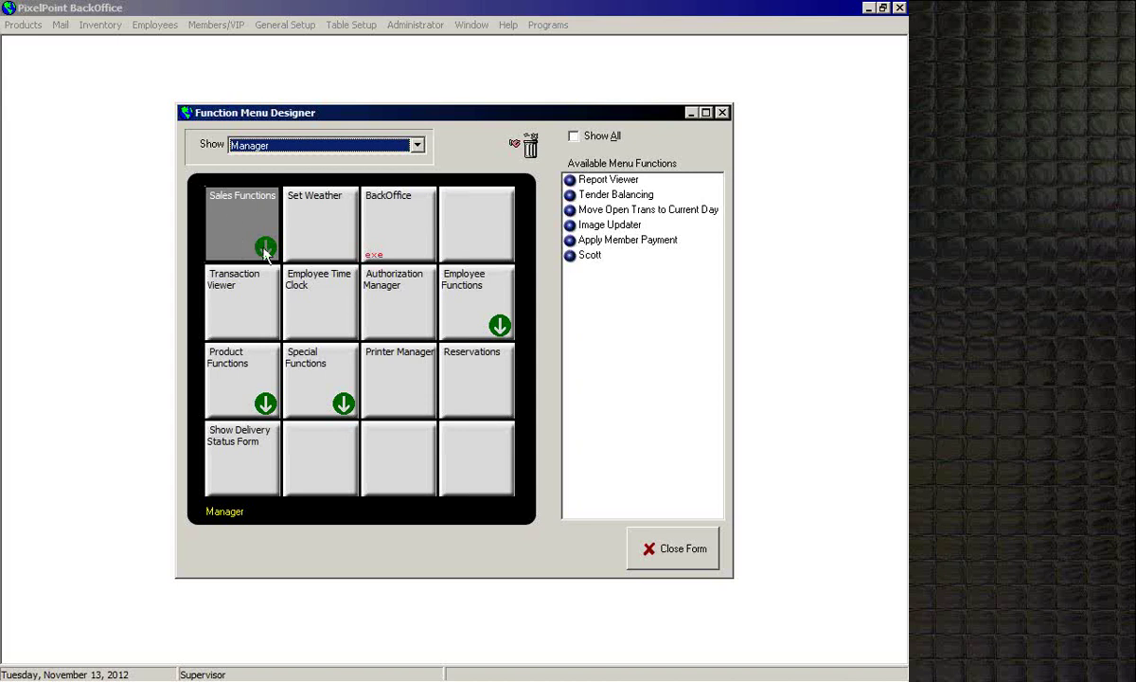
{"action": "left_click", "coordinate": [291, 147]}
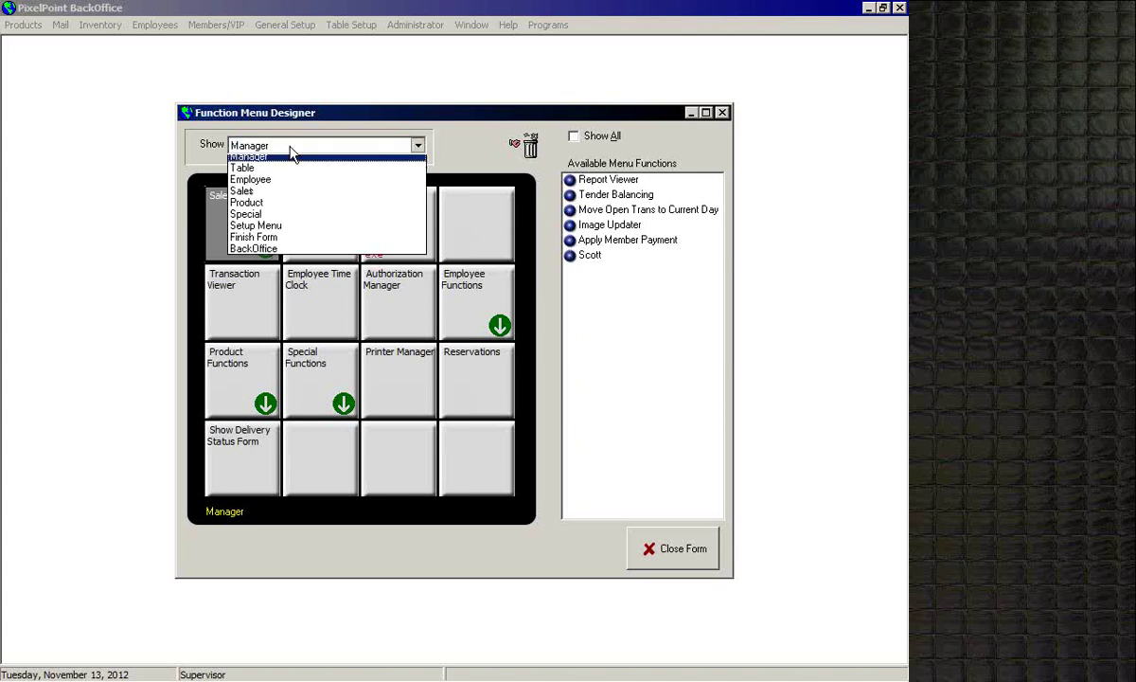
{"action": "left_click", "coordinate": [291, 149]}
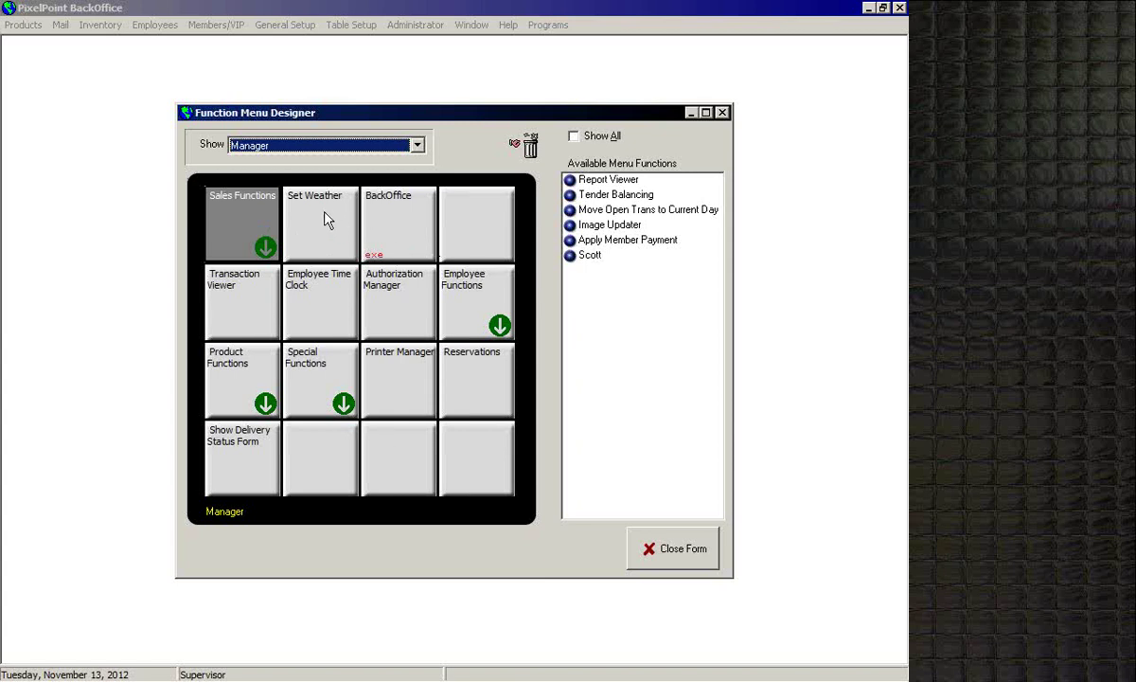
Step: Try Set Weather, Tender Balancing and Image Updater in turn in the Manager menu's empty top-row slot, clearing the slot after each
{"action": "left_click_drag", "start_coordinate": [321, 216], "coordinate": [463, 232]}
{"action": "left_click_drag", "start_coordinate": [293, 234], "coordinate": [288, 222]}
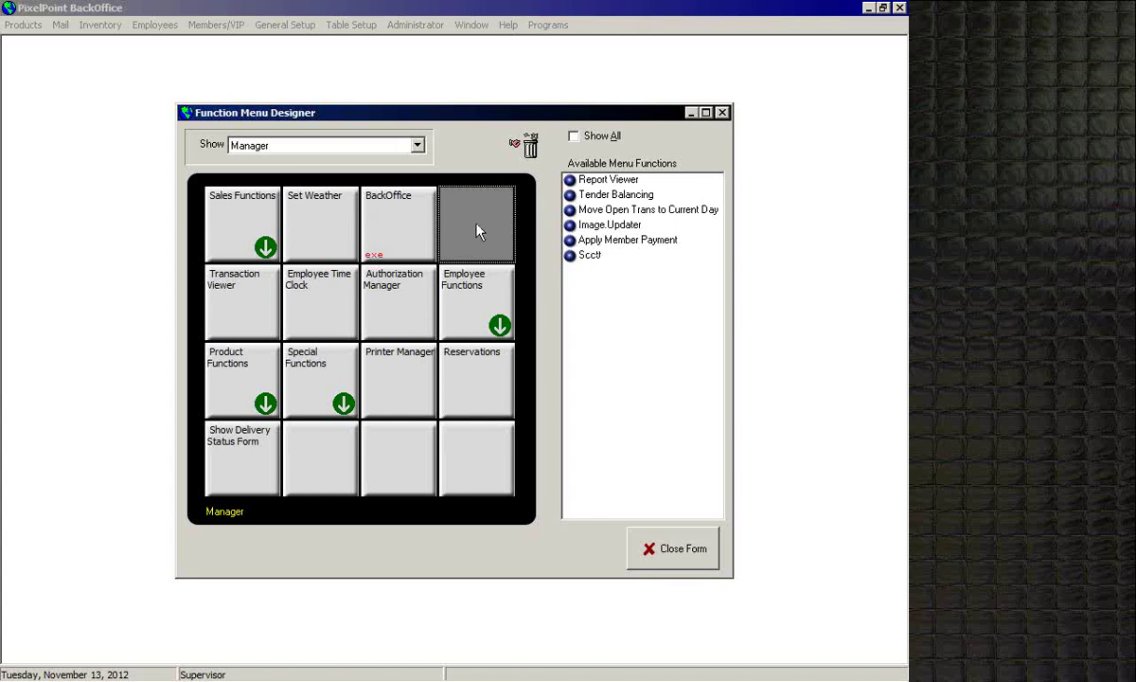
{"action": "left_click", "coordinate": [599, 196]}
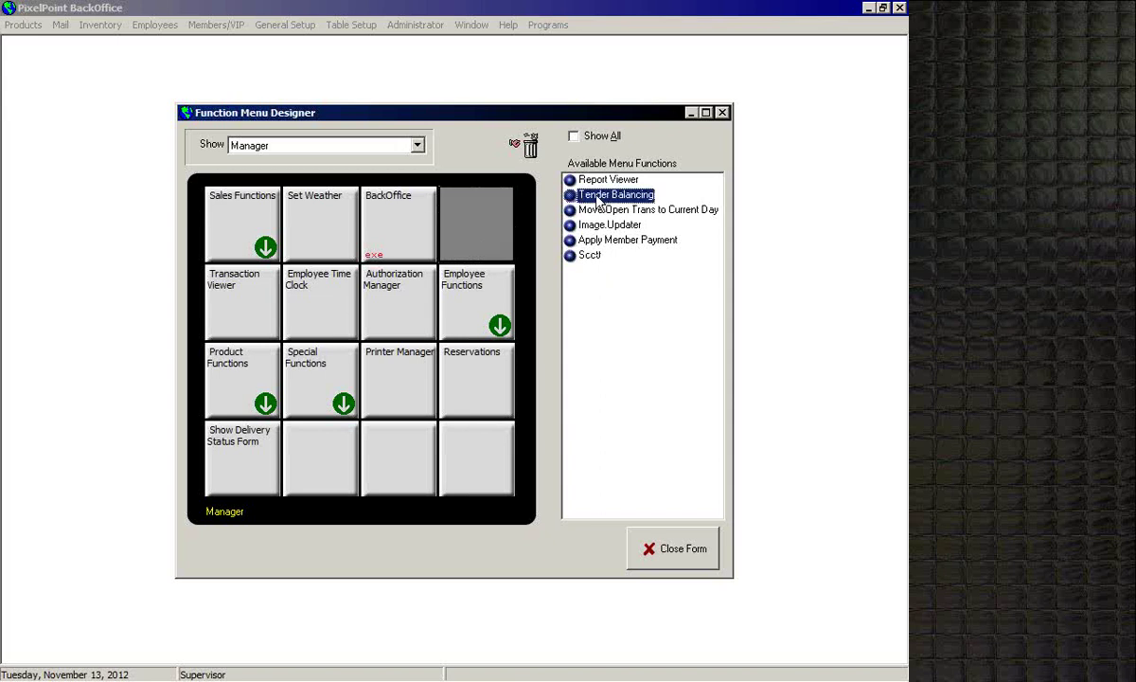
{"action": "left_click", "coordinate": [494, 222]}
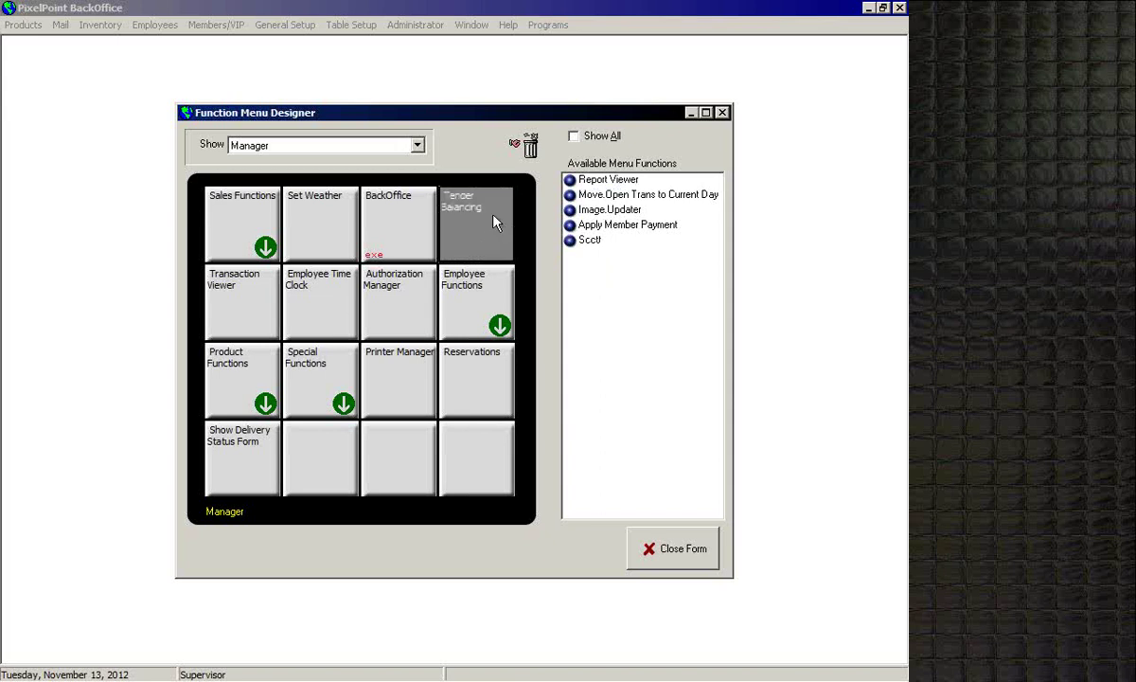
{"action": "mouse_move", "coordinate": [466, 208]}
{"action": "left_mouse_down"}
{"action": "mouse_move", "coordinate": [593, 203]}
{"action": "mouse_move", "coordinate": [538, 198]}
{"action": "mouse_move", "coordinate": [476, 222]}
{"action": "left_mouse_up"}
{"action": "left_click_drag", "start_coordinate": [468, 215], "coordinate": [592, 236]}
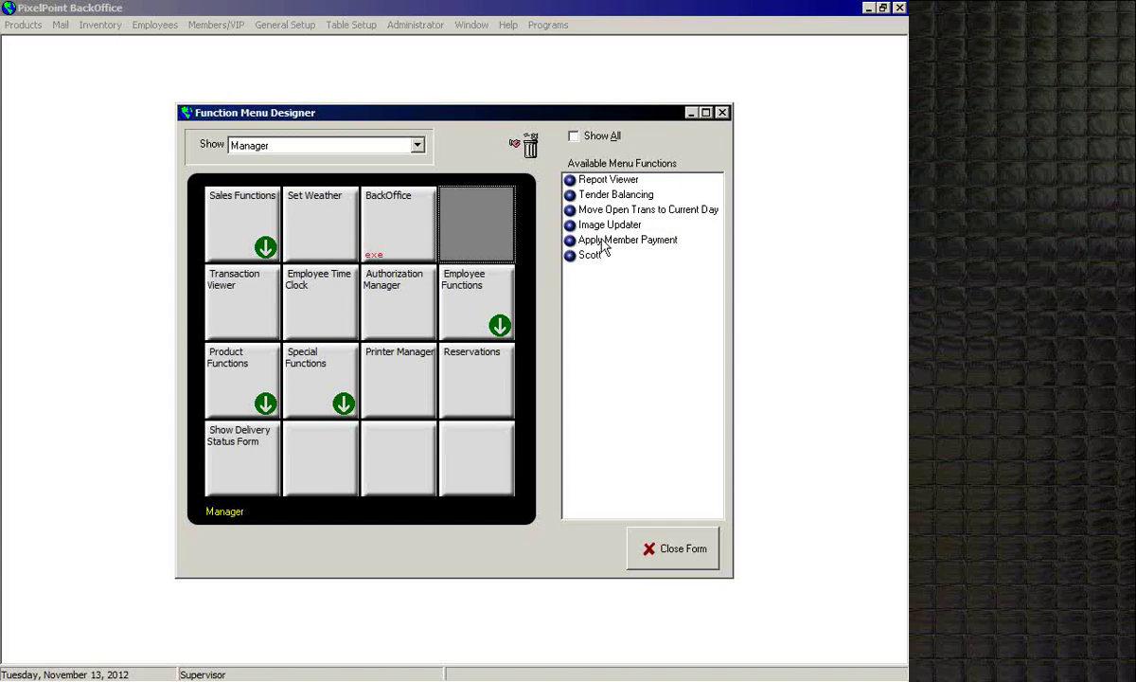
{"action": "left_click_drag", "start_coordinate": [600, 231], "coordinate": [494, 236]}
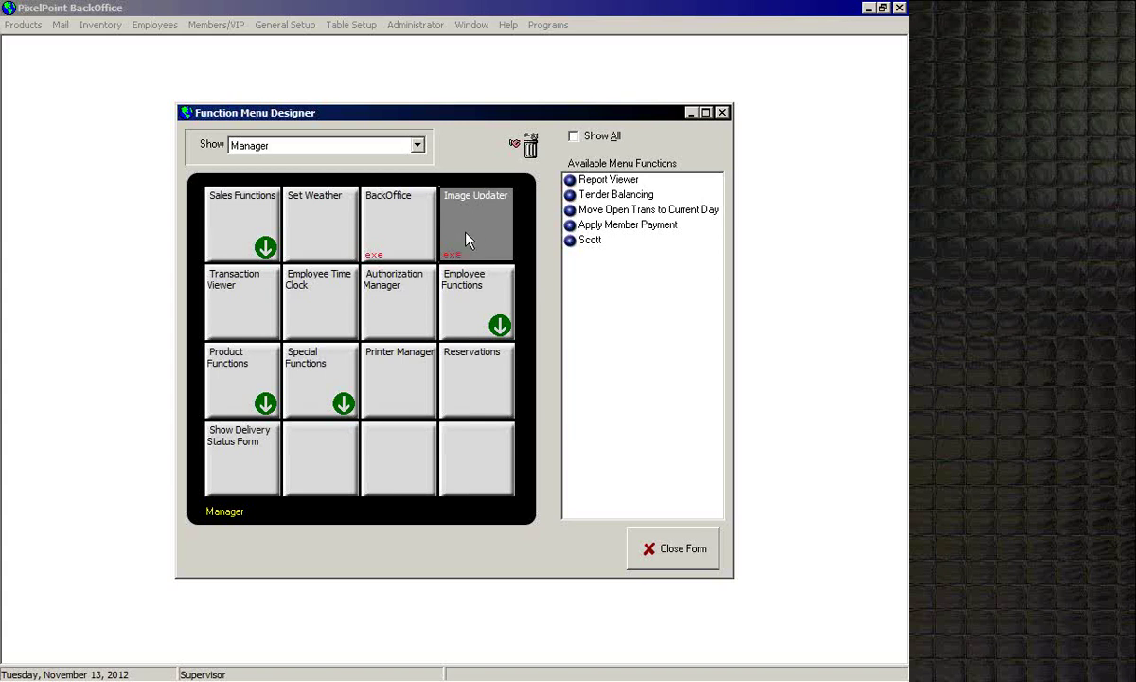
{"action": "left_click_drag", "start_coordinate": [466, 233], "coordinate": [533, 152]}
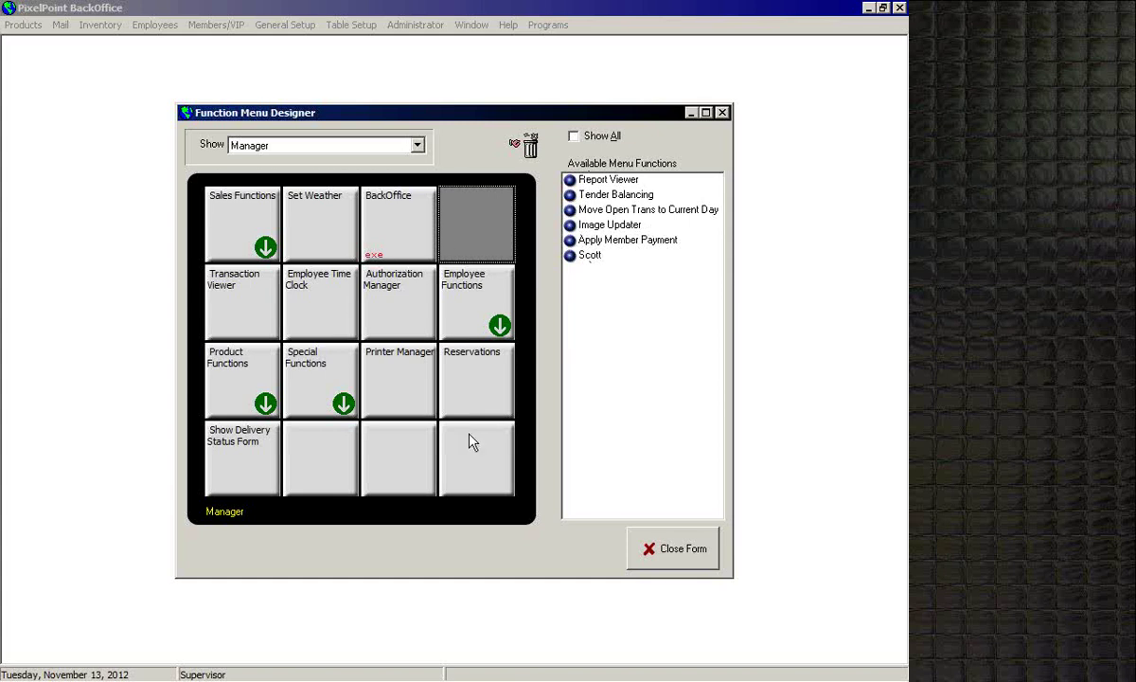
Step: Show all menu functions, place Sold IN Item in the empty Manager slot and remove it again to free the function
{"action": "left_click", "coordinate": [575, 141]}
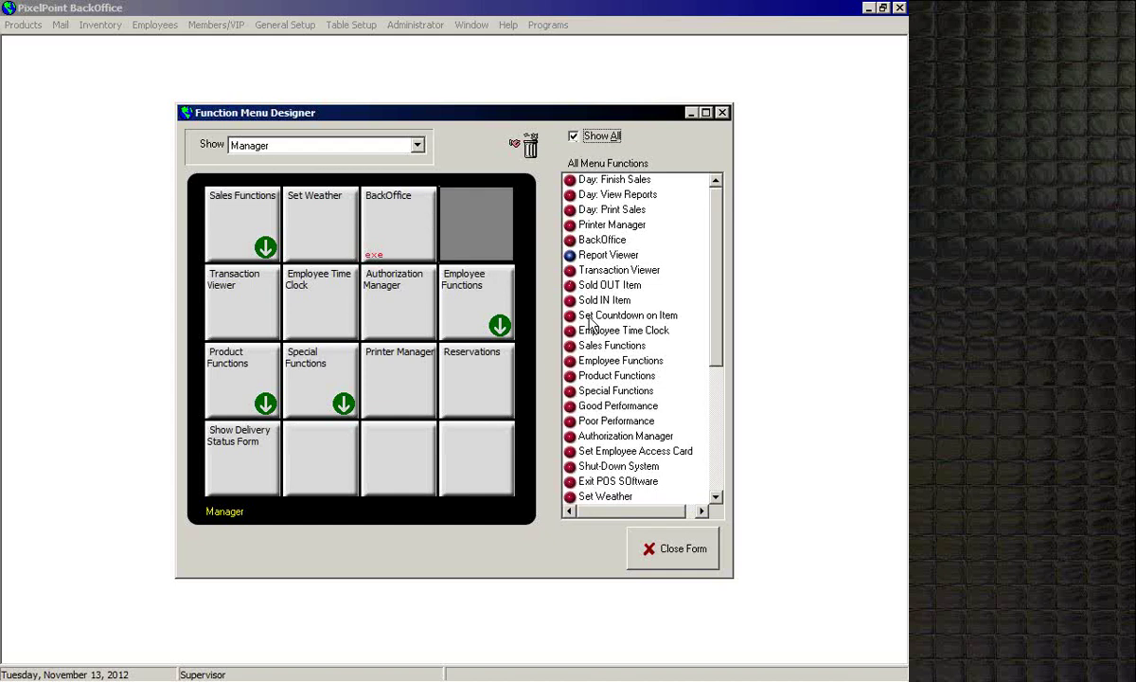
{"action": "left_click_drag", "start_coordinate": [599, 299], "coordinate": [485, 231]}
{"action": "left_click_drag", "start_coordinate": [478, 237], "coordinate": [556, 252]}
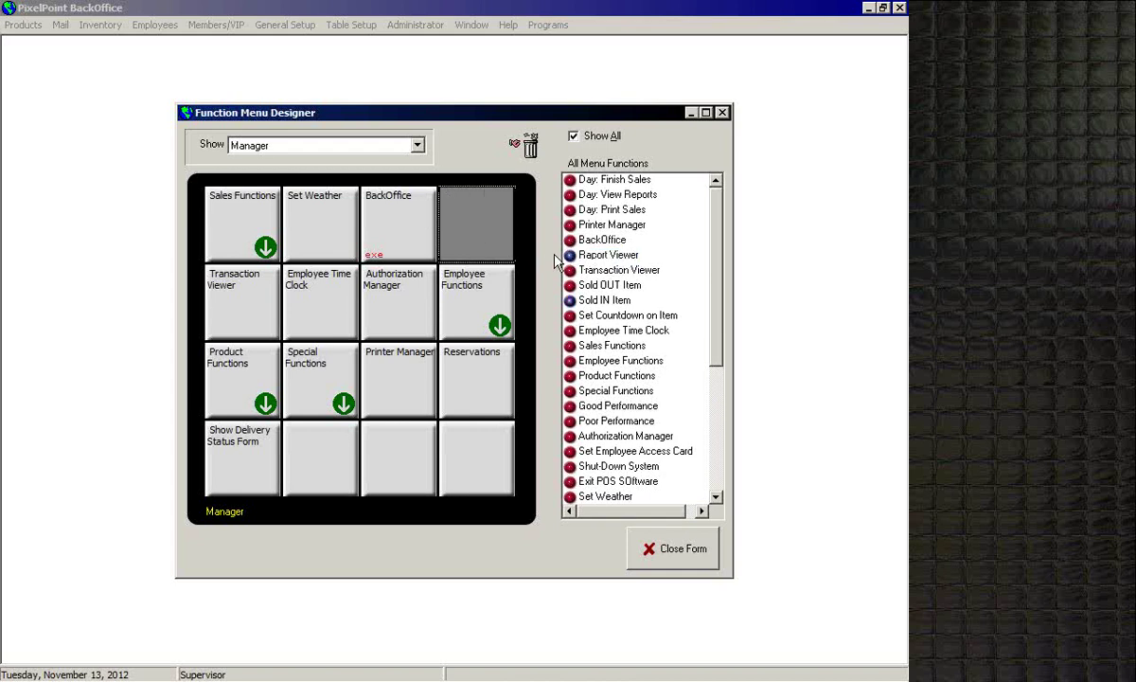
Step: Open the form for a new function in the empty Manager slot and cancel it
{"action": "right_click", "coordinate": [467, 221]}
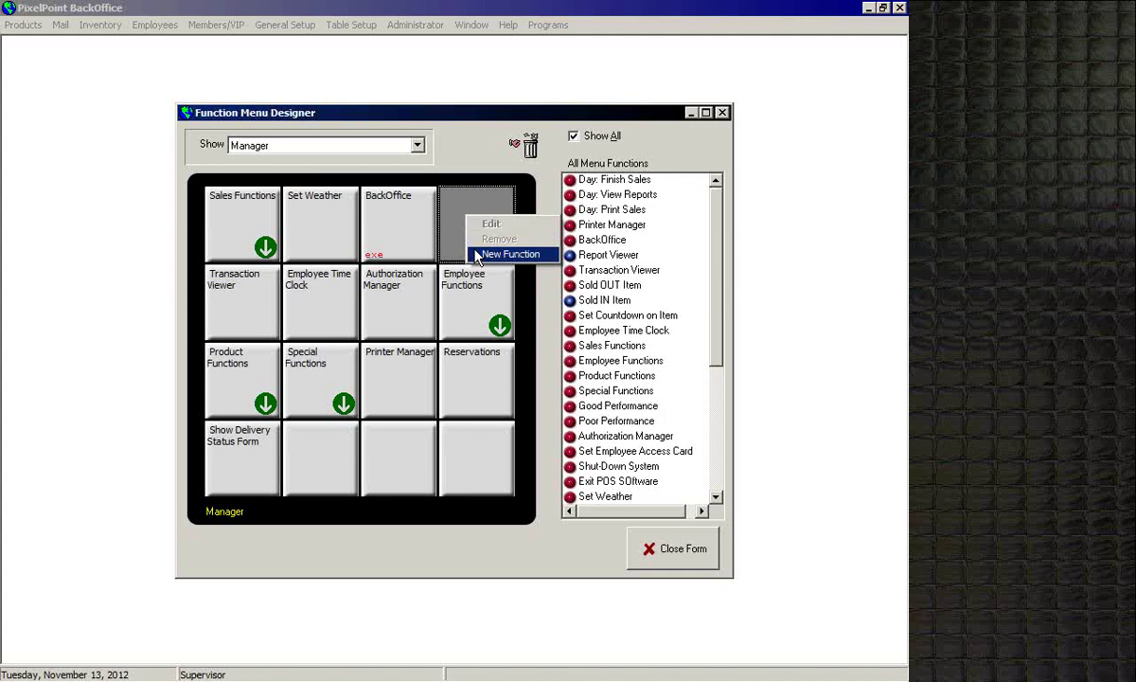
{"action": "left_click", "coordinate": [501, 253]}
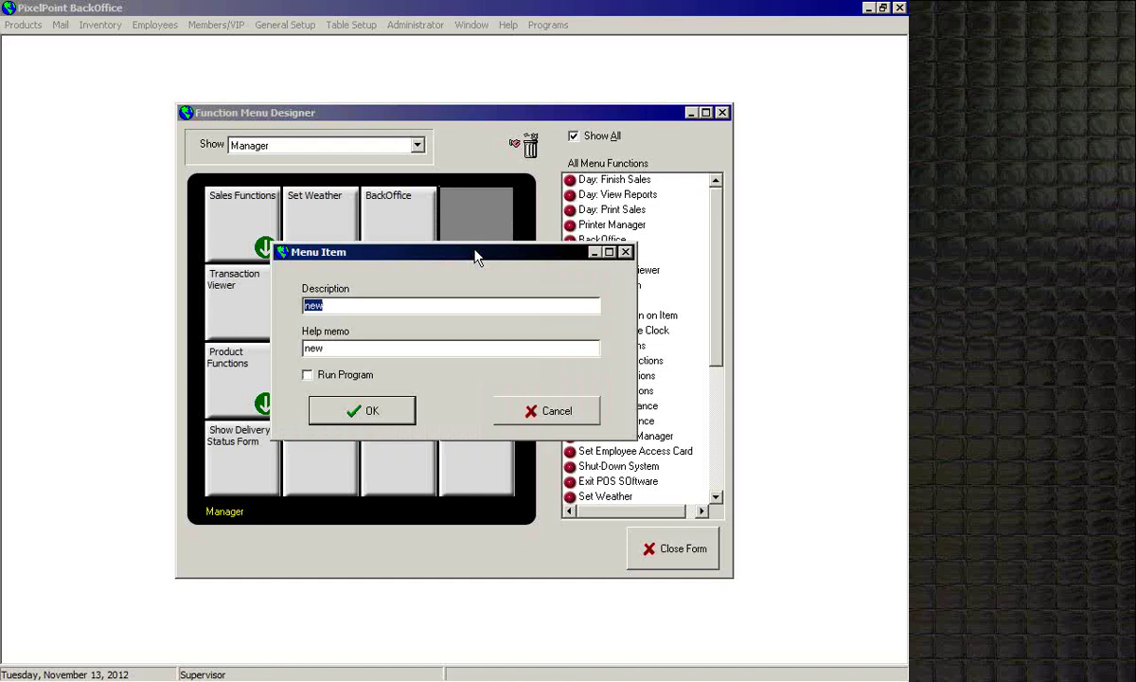
{"action": "left_click", "coordinate": [542, 417]}
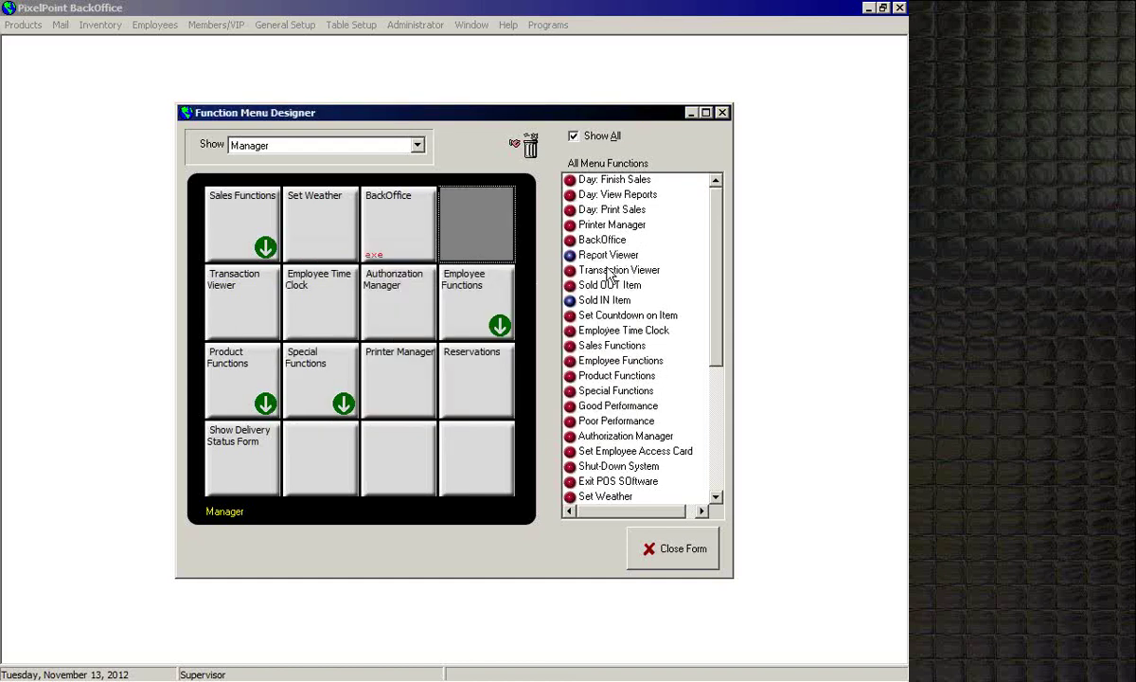
Step: With Show All off, place the custom function running OvertimeAgent.exe in the empty Manager slot and set its help memo to "sf sd fsdf"
{"action": "left_click", "coordinate": [573, 135]}
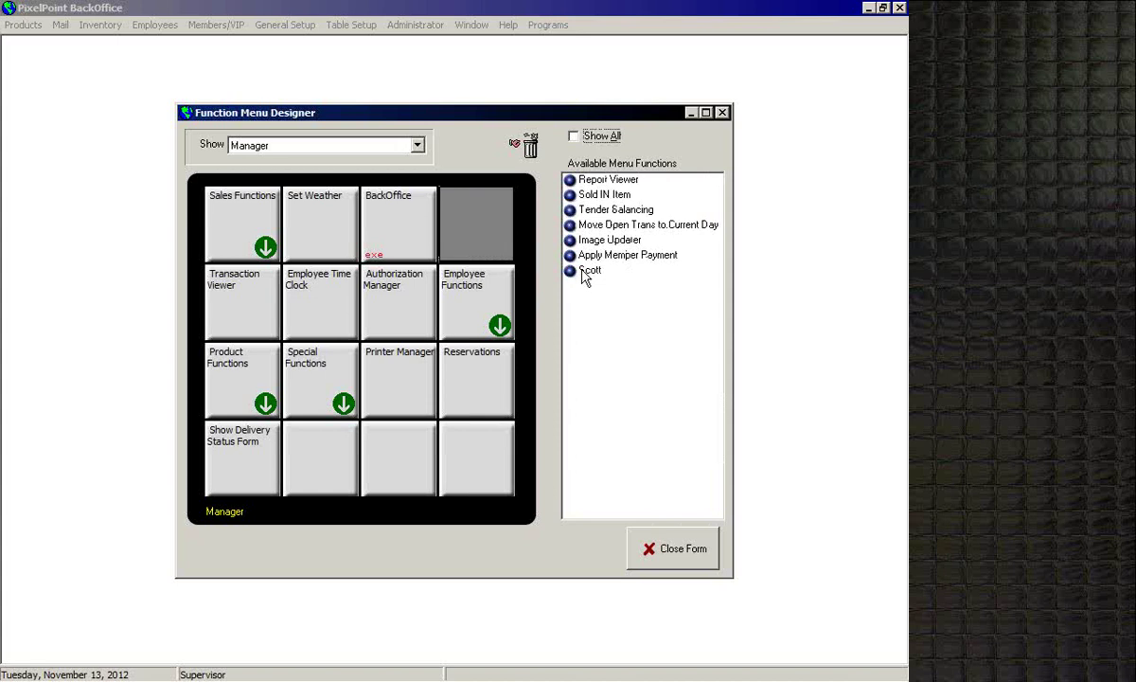
{"action": "left_click_drag", "start_coordinate": [587, 272], "coordinate": [499, 245]}
{"action": "right_click", "coordinate": [477, 222]}
{"action": "left_click", "coordinate": [506, 231]}
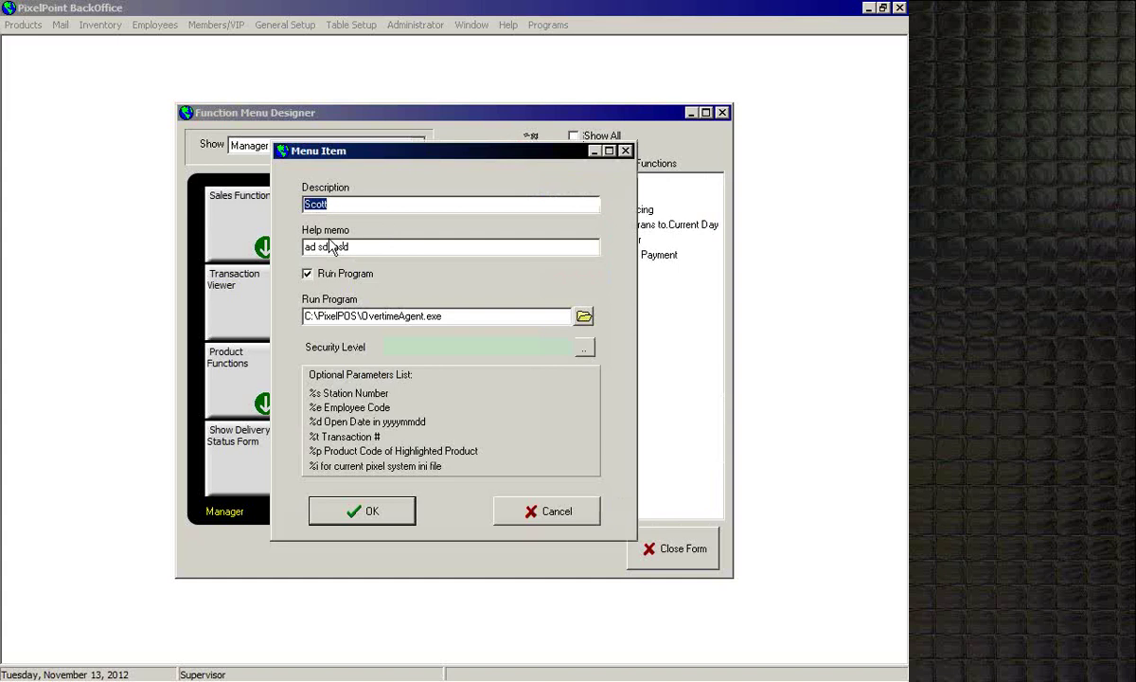
{"action": "left_click_drag", "start_coordinate": [352, 246], "coordinate": [293, 254]}
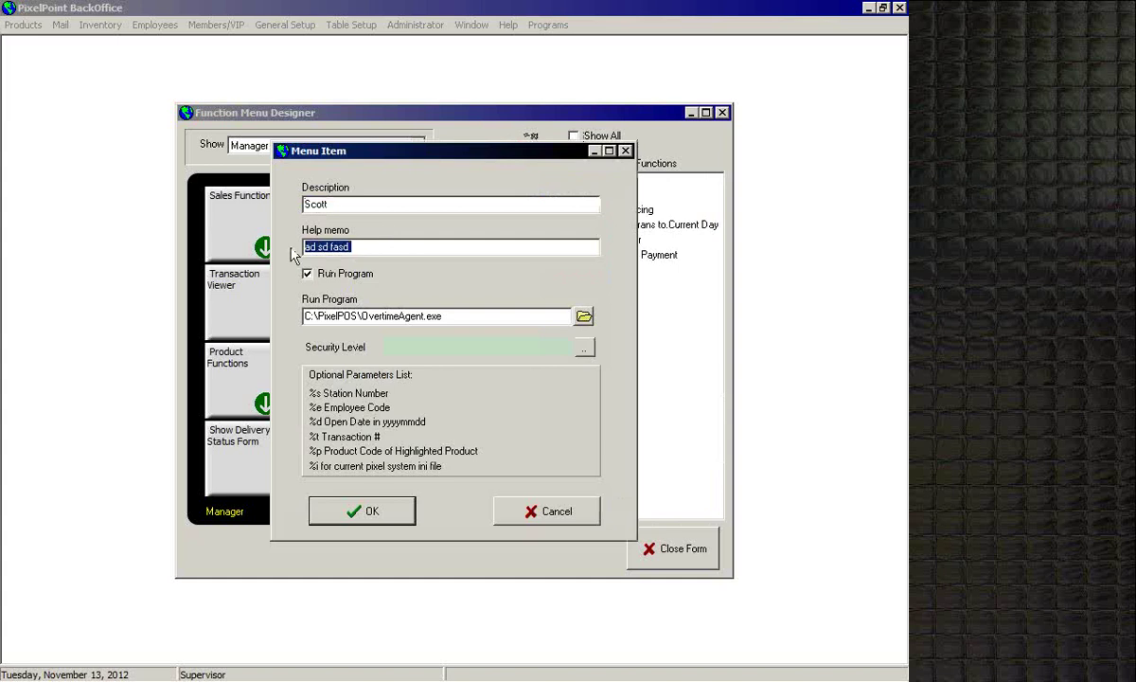
{"action": "type", "text": "sf sdfsdf"}
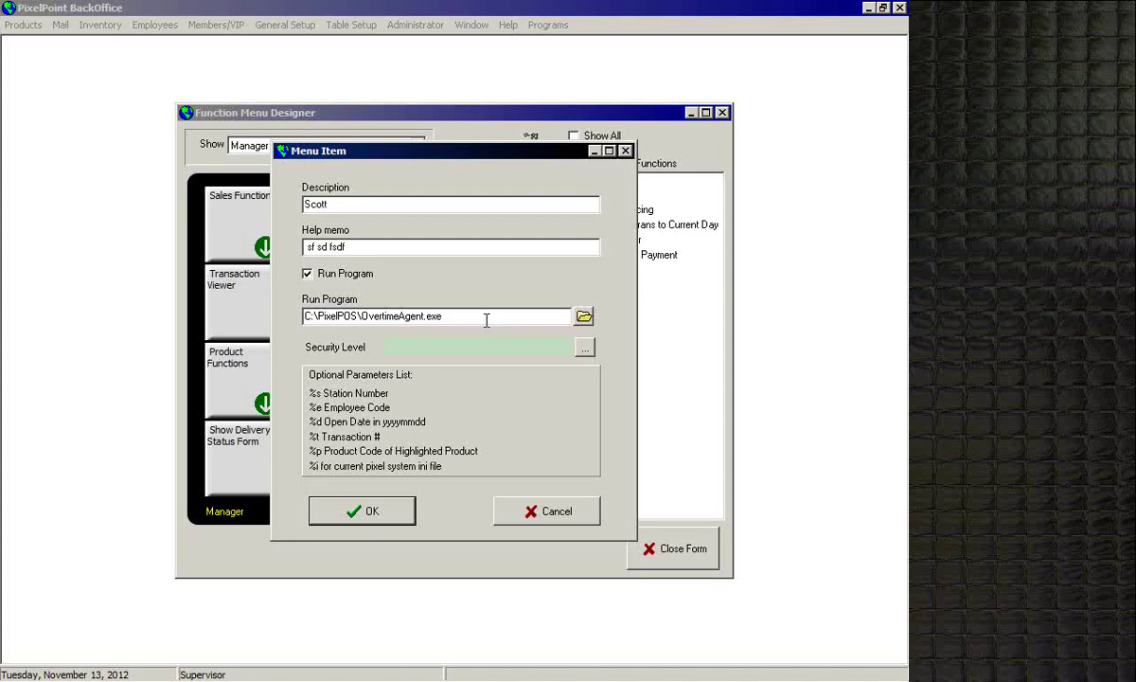
{"action": "left_click_drag", "start_coordinate": [452, 317], "coordinate": [133, 346]}
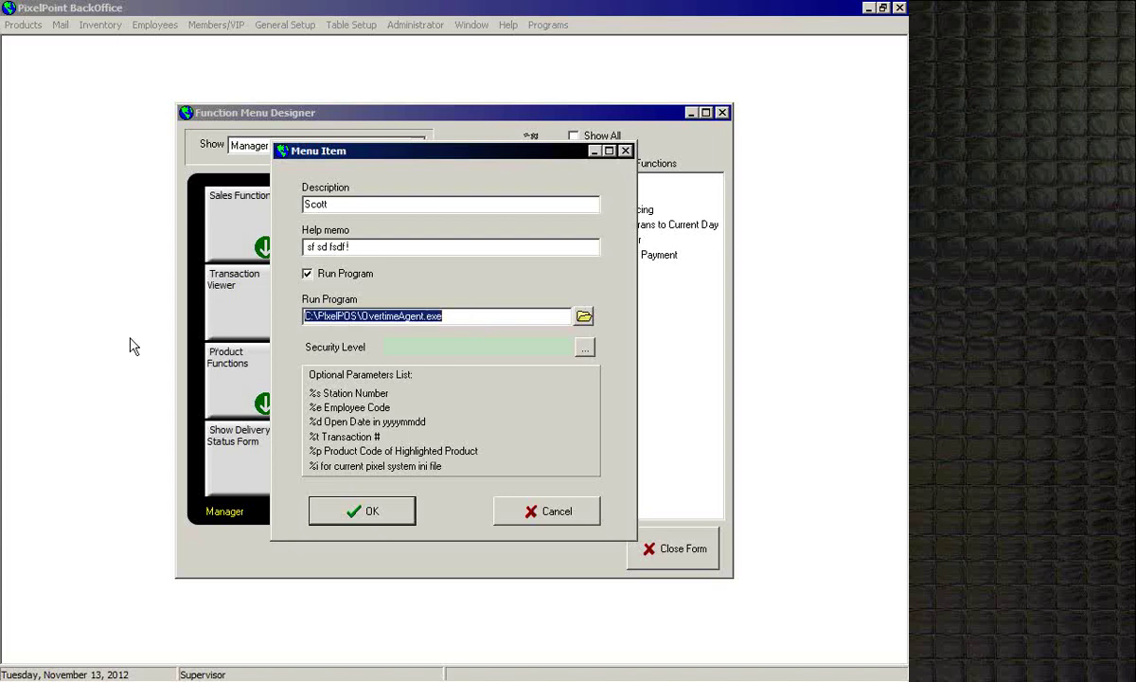
{"action": "left_click", "coordinate": [372, 513]}
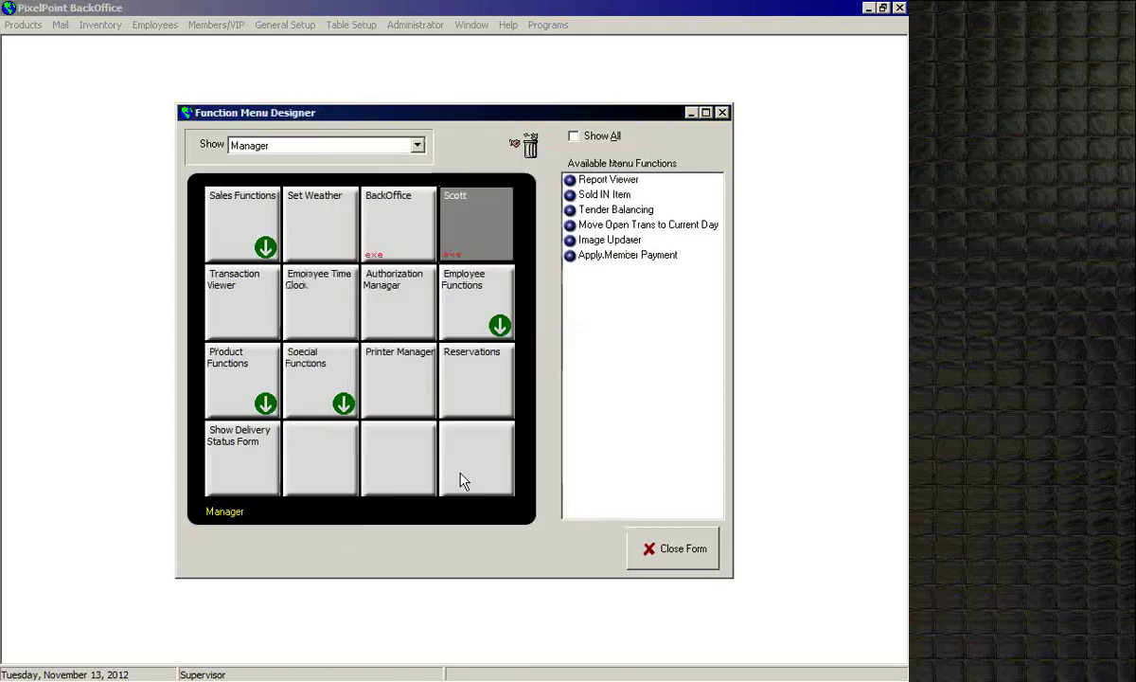
Step: Review the custom OvertimeAgent.exe function's settings without changes and remove the function from the Manager menu
{"action": "right_click", "coordinate": [470, 237]}
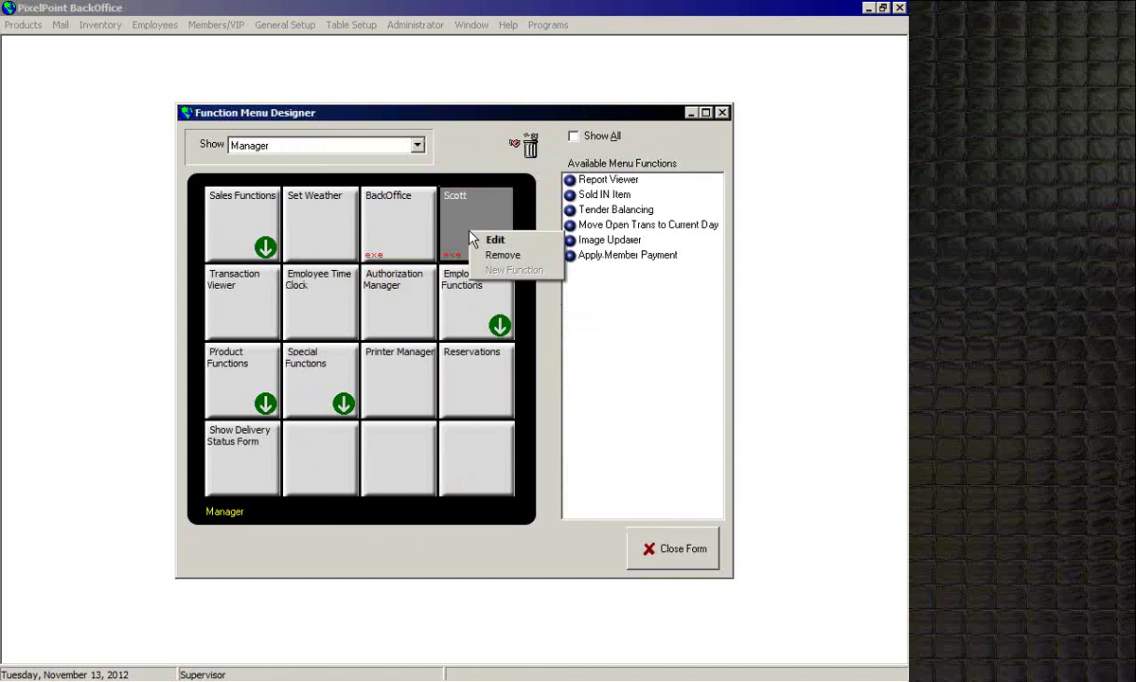
{"action": "left_click", "coordinate": [487, 242]}
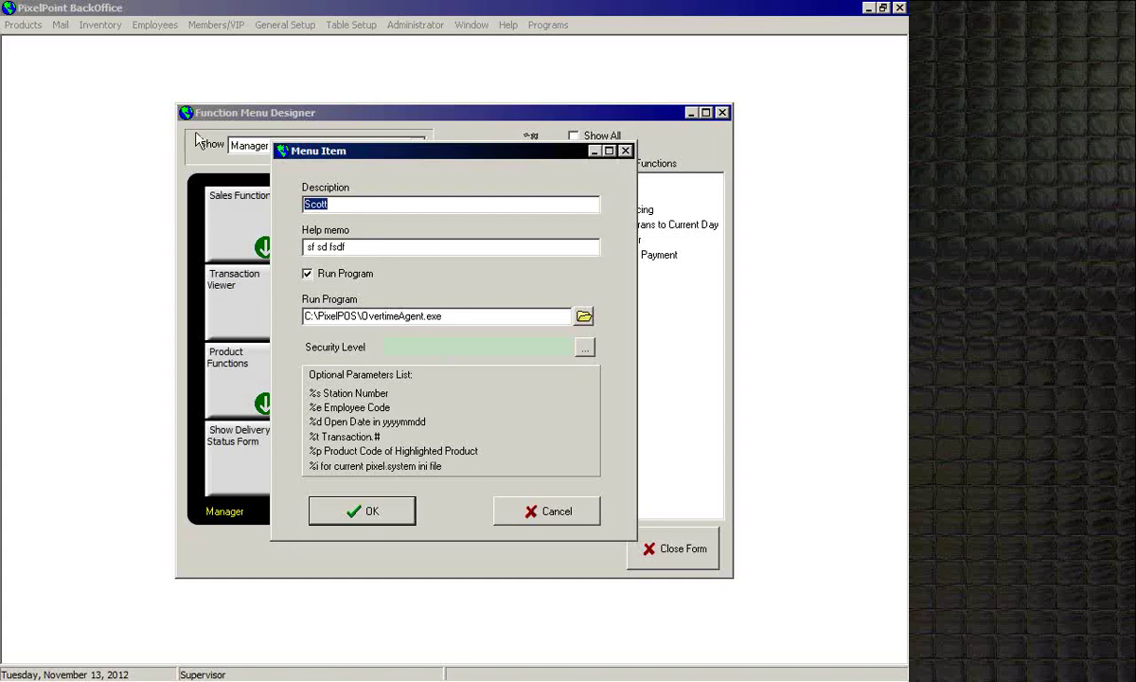
{"action": "left_click", "coordinate": [541, 512]}
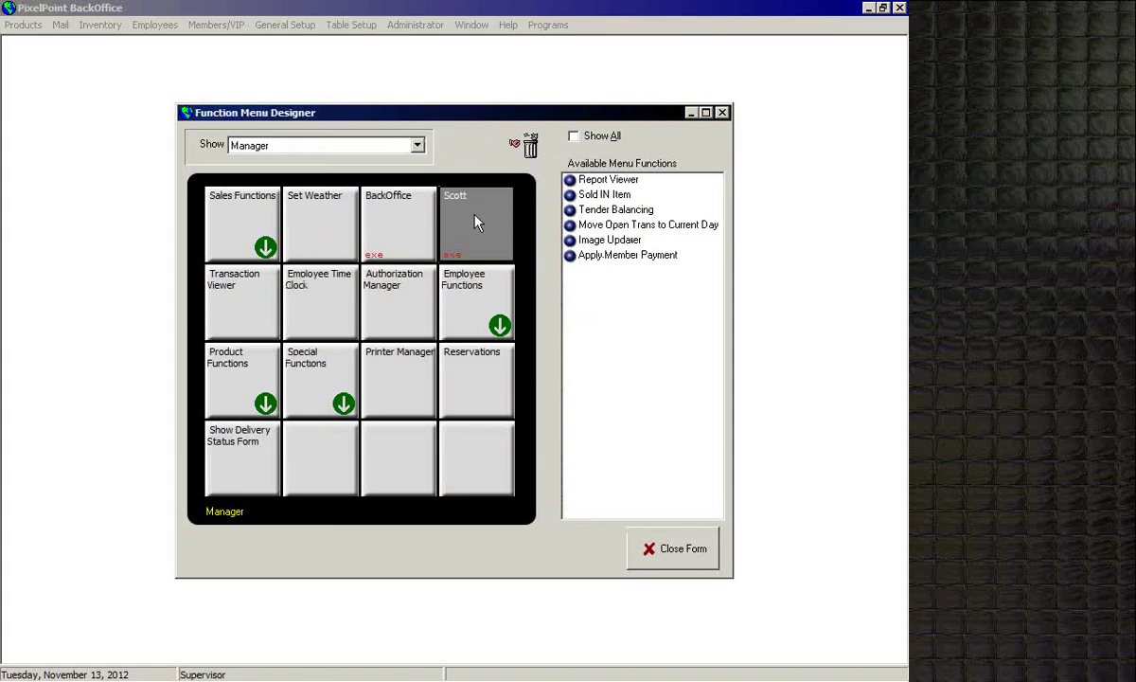
{"action": "left_click_drag", "start_coordinate": [476, 221], "coordinate": [531, 157]}
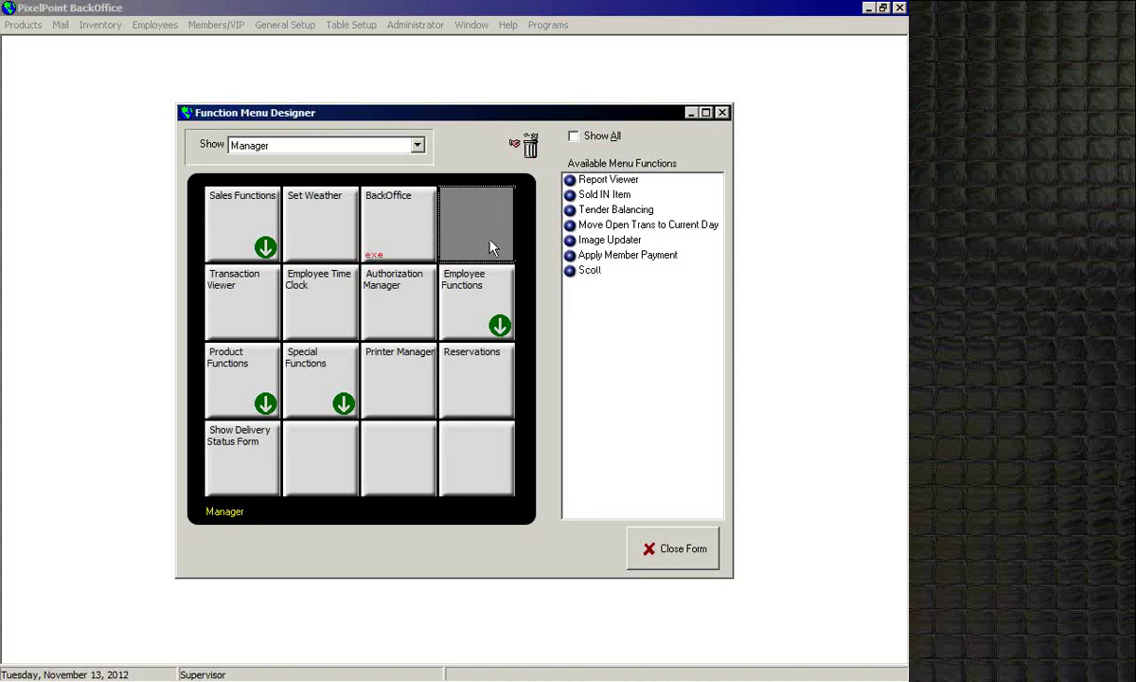
Step: Review the function layouts of the Table, Employee, Sales and Product menus one after another
{"action": "left_click", "coordinate": [417, 146]}
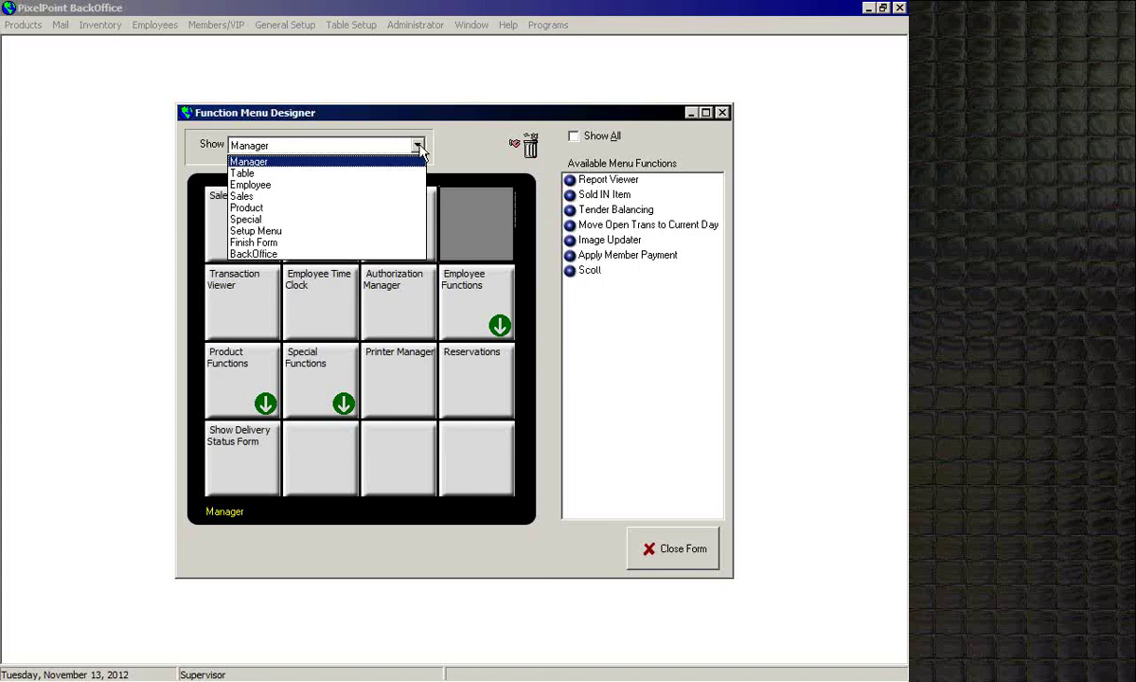
{"action": "left_click", "coordinate": [242, 175]}
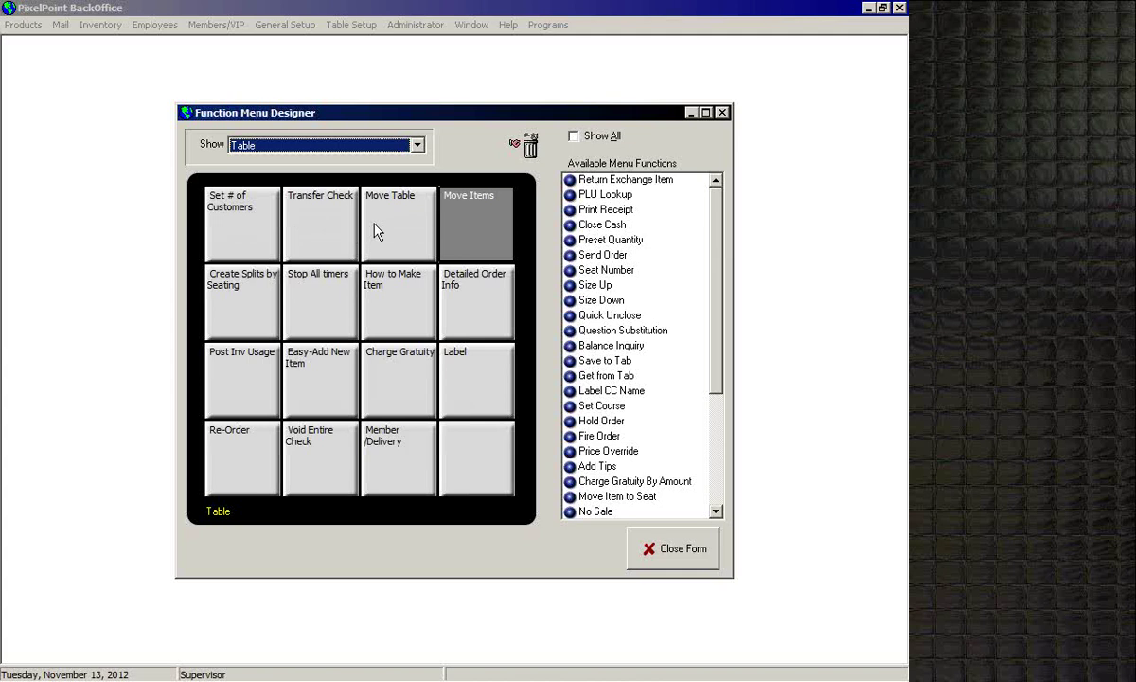
{"action": "left_click", "coordinate": [390, 144]}
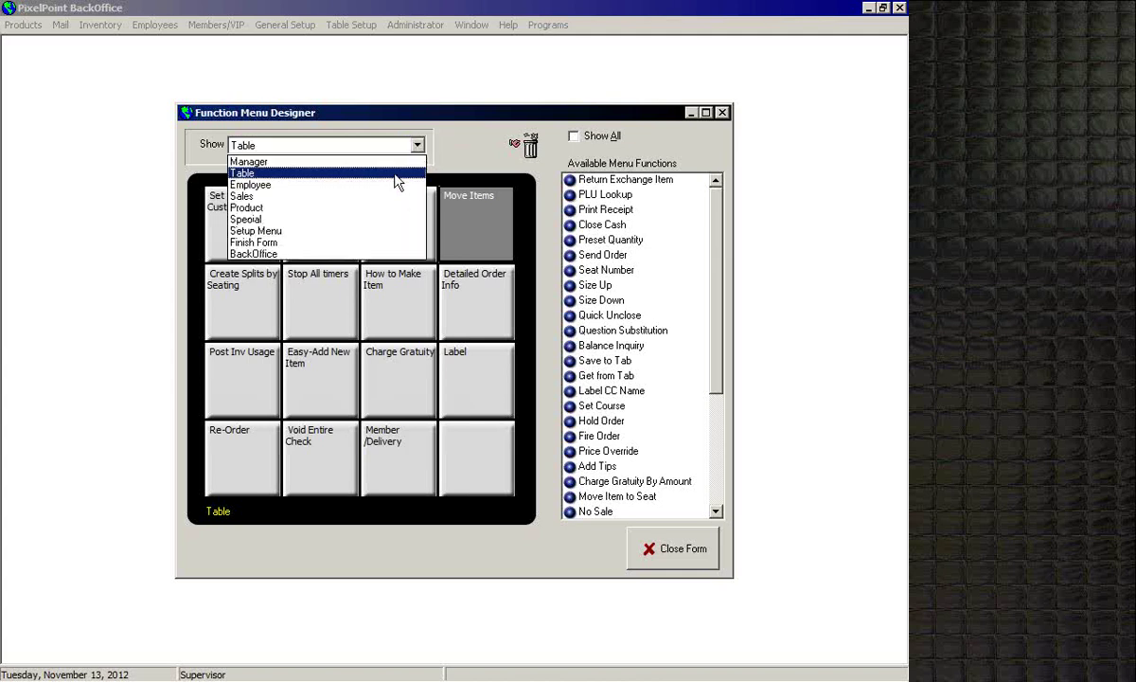
{"action": "left_click", "coordinate": [395, 186]}
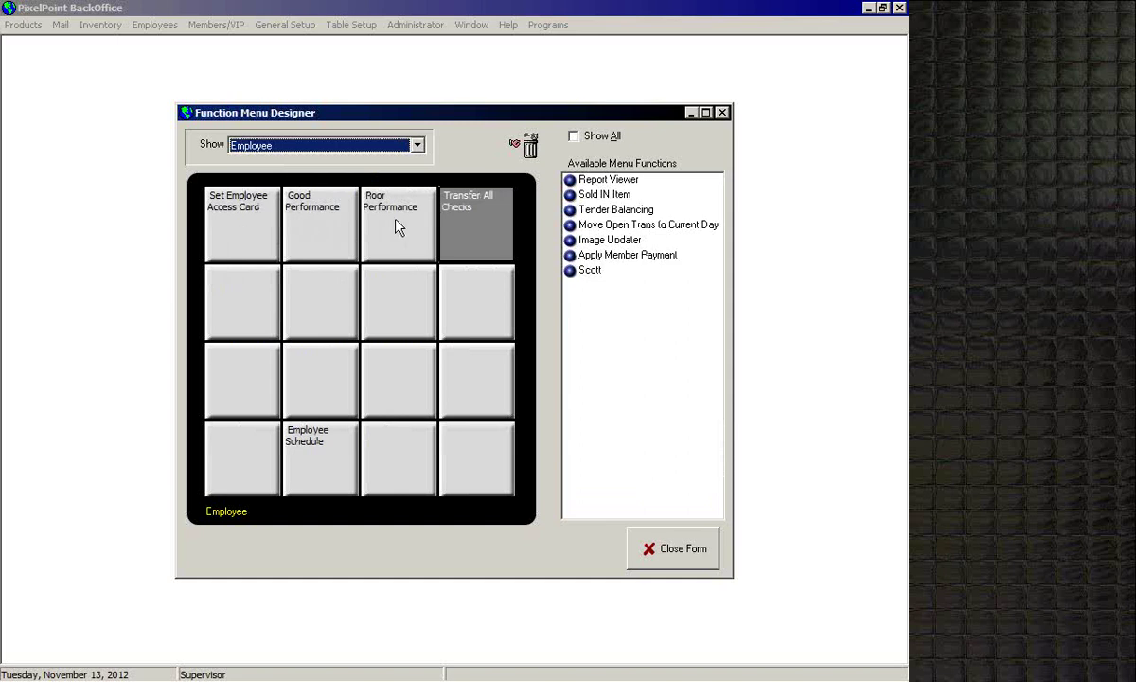
{"action": "left_click", "coordinate": [393, 144]}
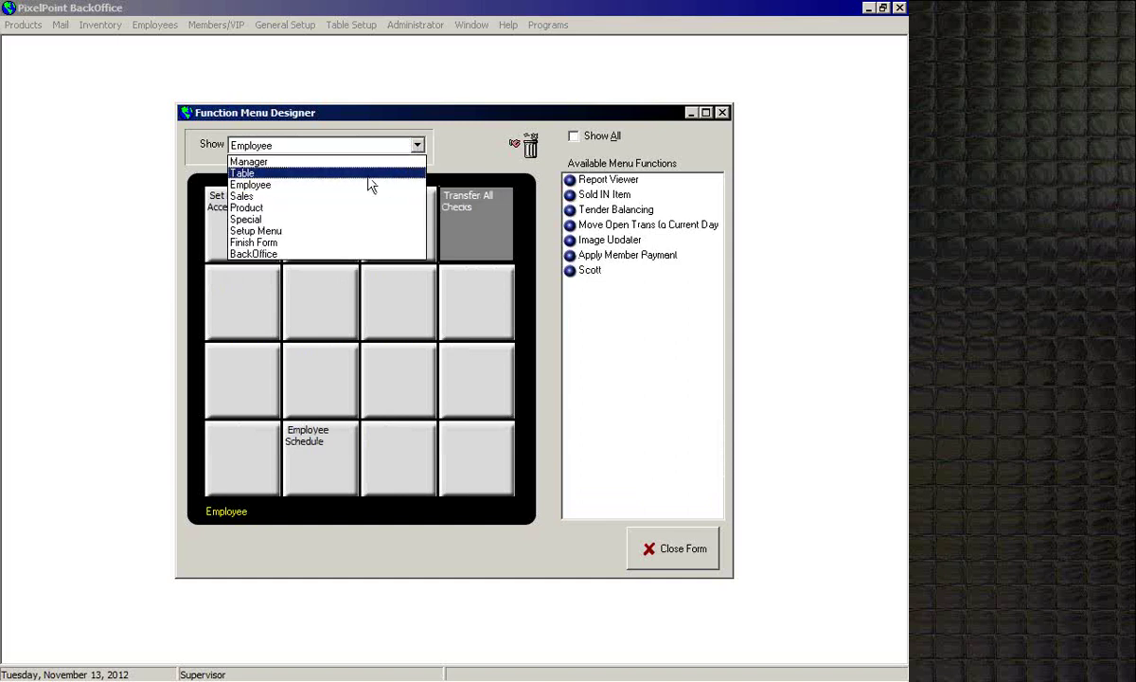
{"action": "left_click", "coordinate": [300, 196]}
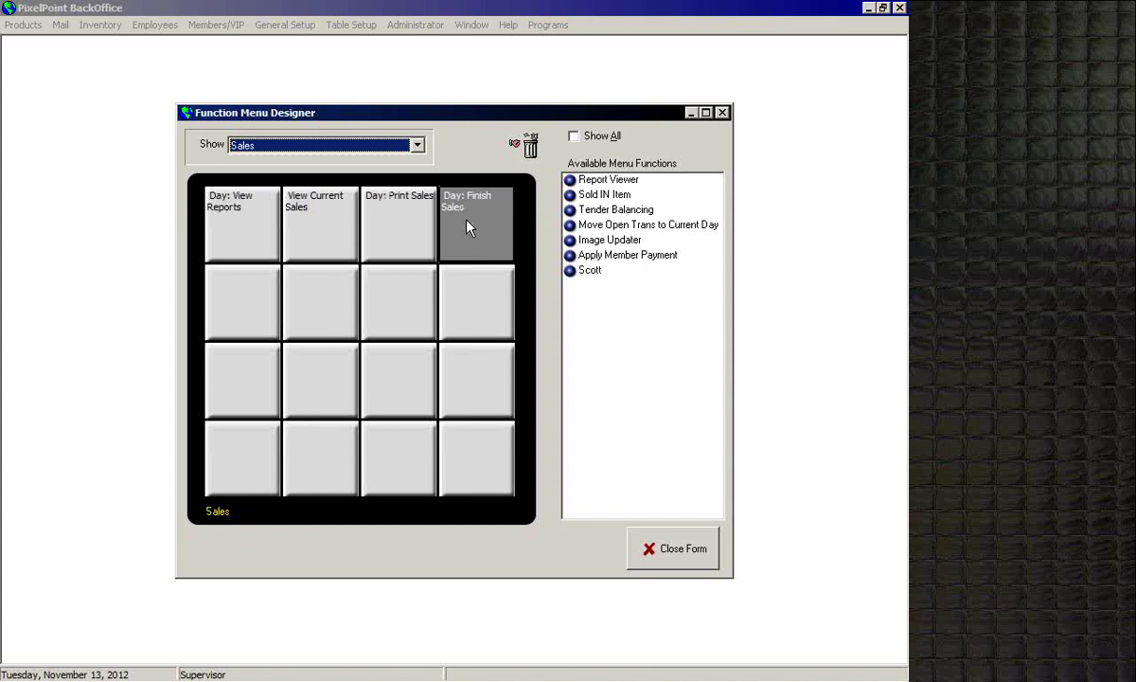
{"action": "left_click", "coordinate": [417, 145]}
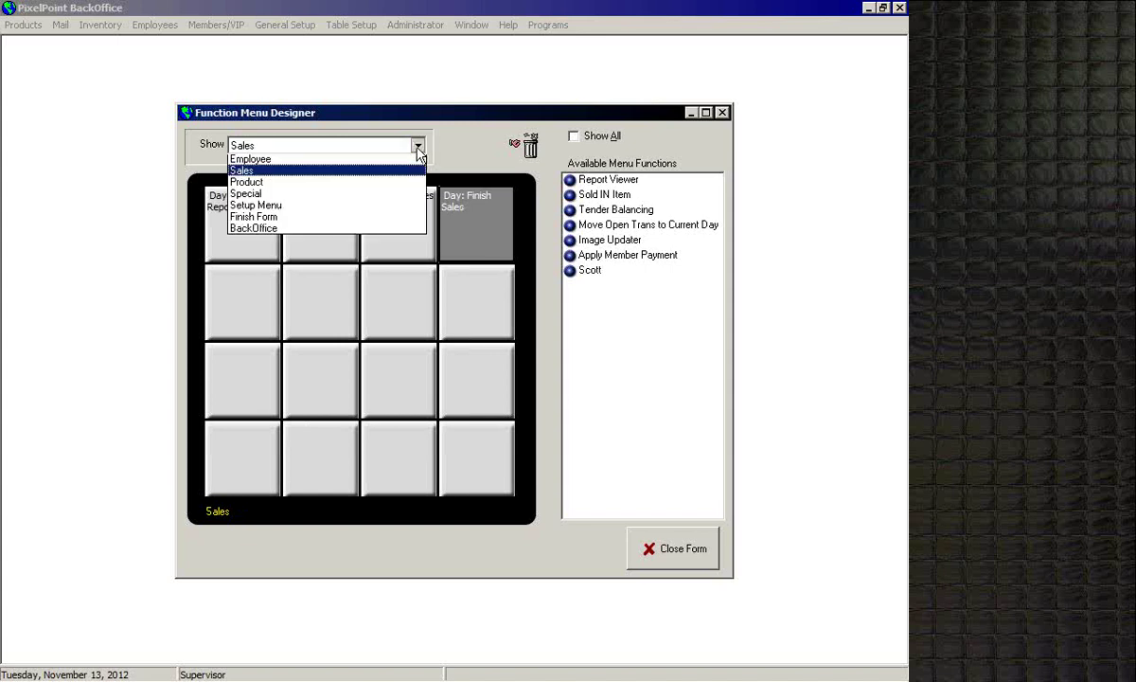
{"action": "left_click", "coordinate": [350, 210]}
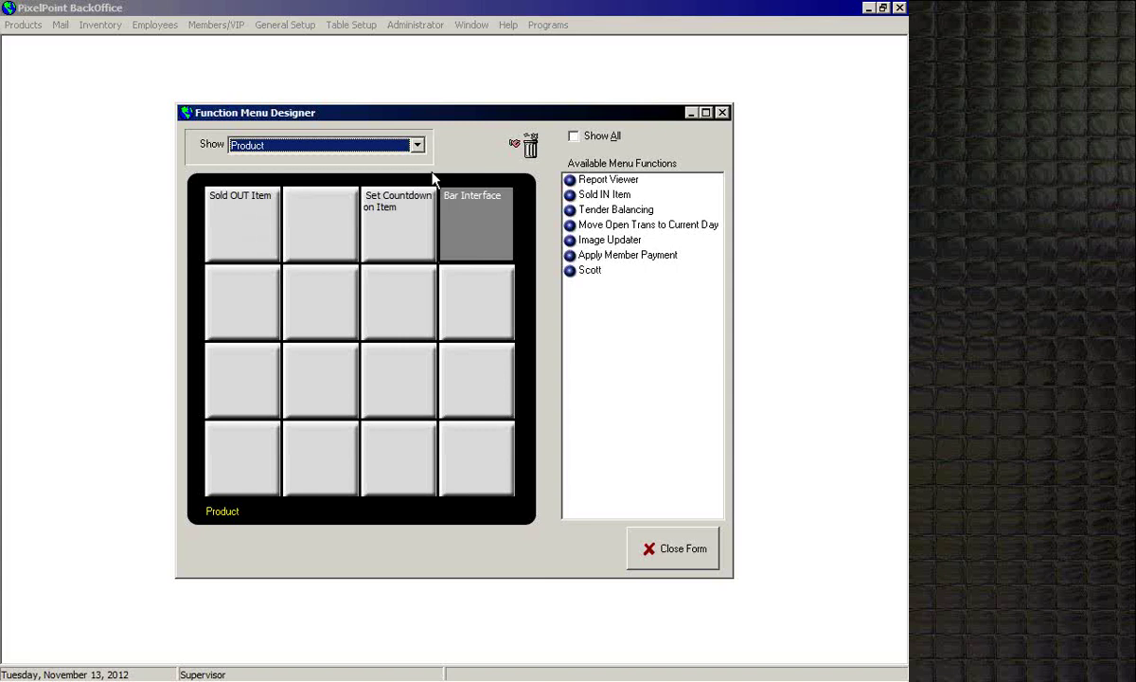
Step: Review the Special, Setup Menu, BackOffice and Finish Form function layouts and return to the Manager menu
{"action": "left_click", "coordinate": [419, 147]}
{"action": "left_click", "coordinate": [320, 220]}
{"action": "left_click", "coordinate": [417, 147]}
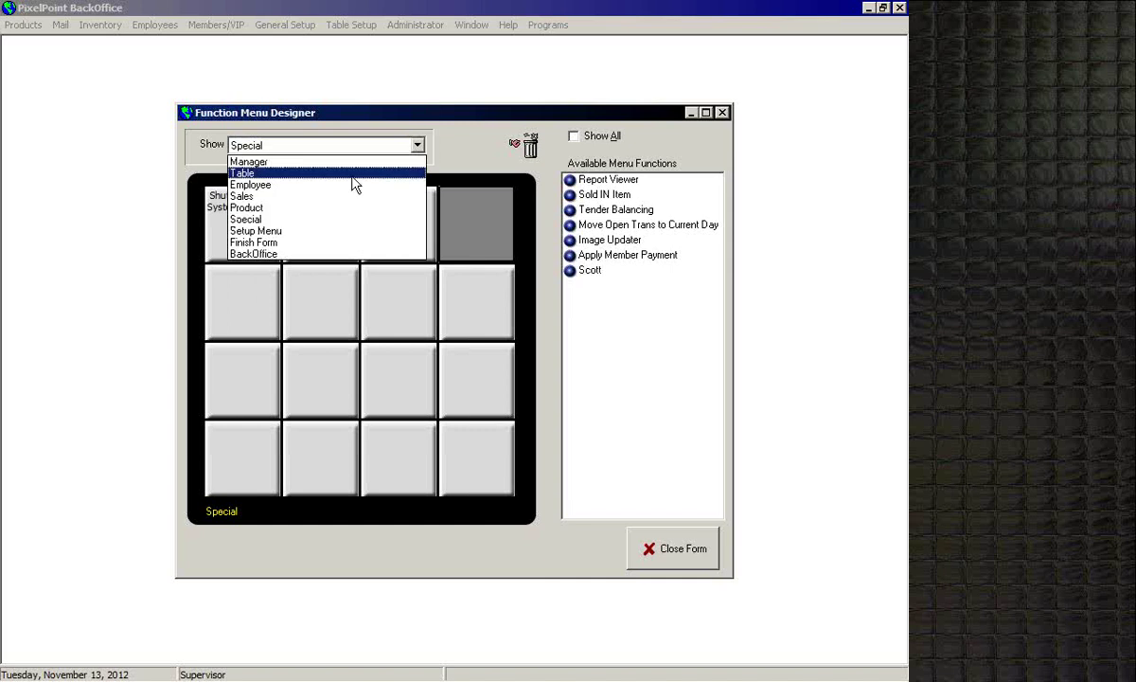
{"action": "left_click", "coordinate": [332, 230]}
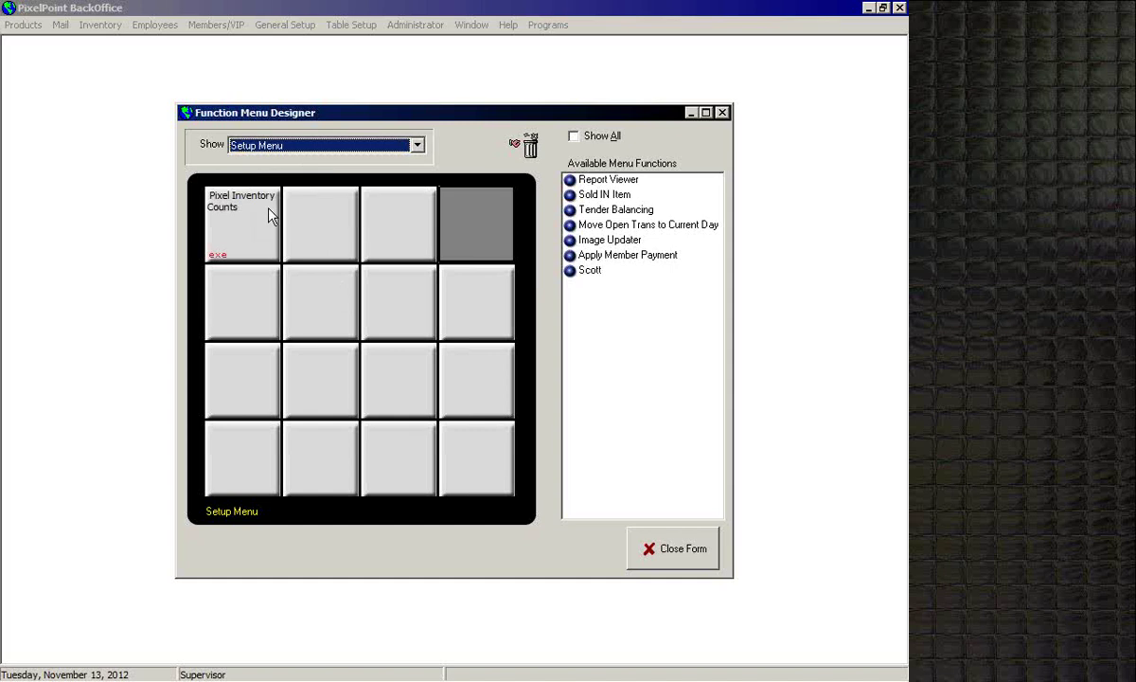
{"action": "left_click", "coordinate": [416, 146]}
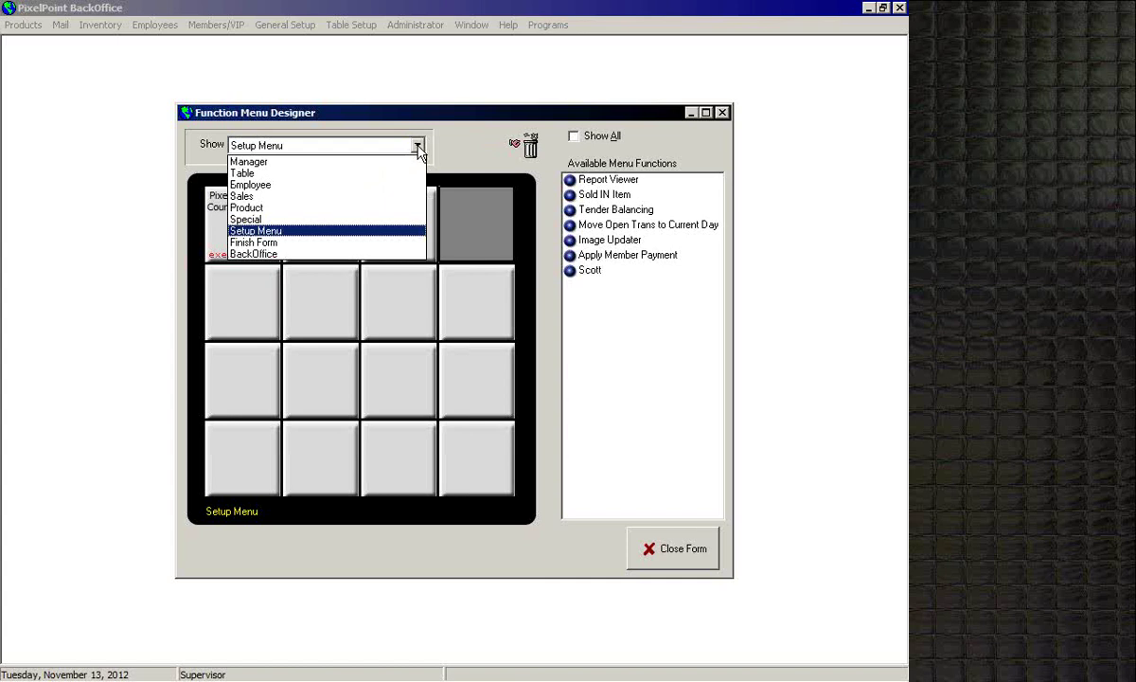
{"action": "left_click", "coordinate": [271, 254]}
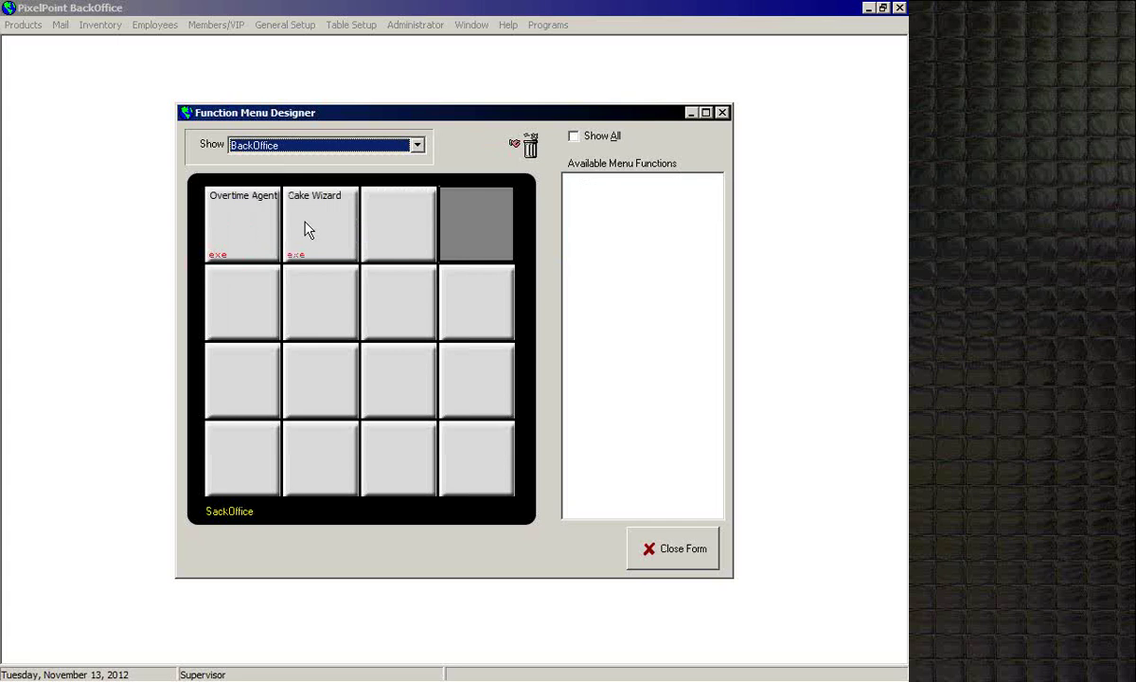
{"action": "left_click", "coordinate": [416, 146]}
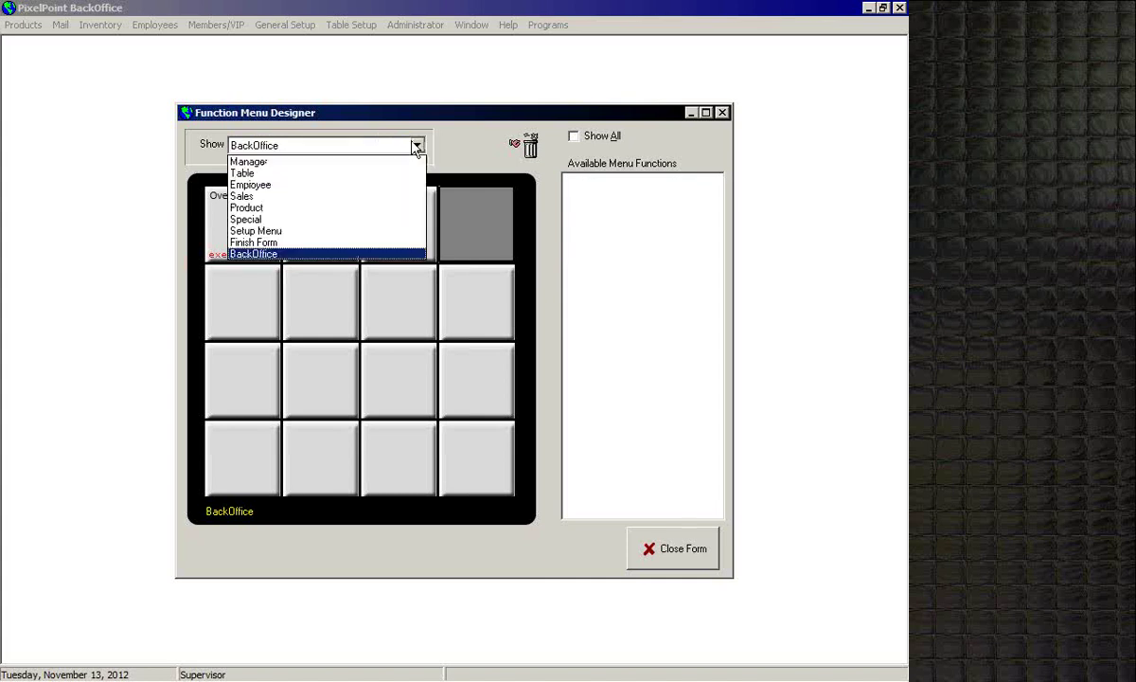
{"action": "left_click", "coordinate": [346, 242]}
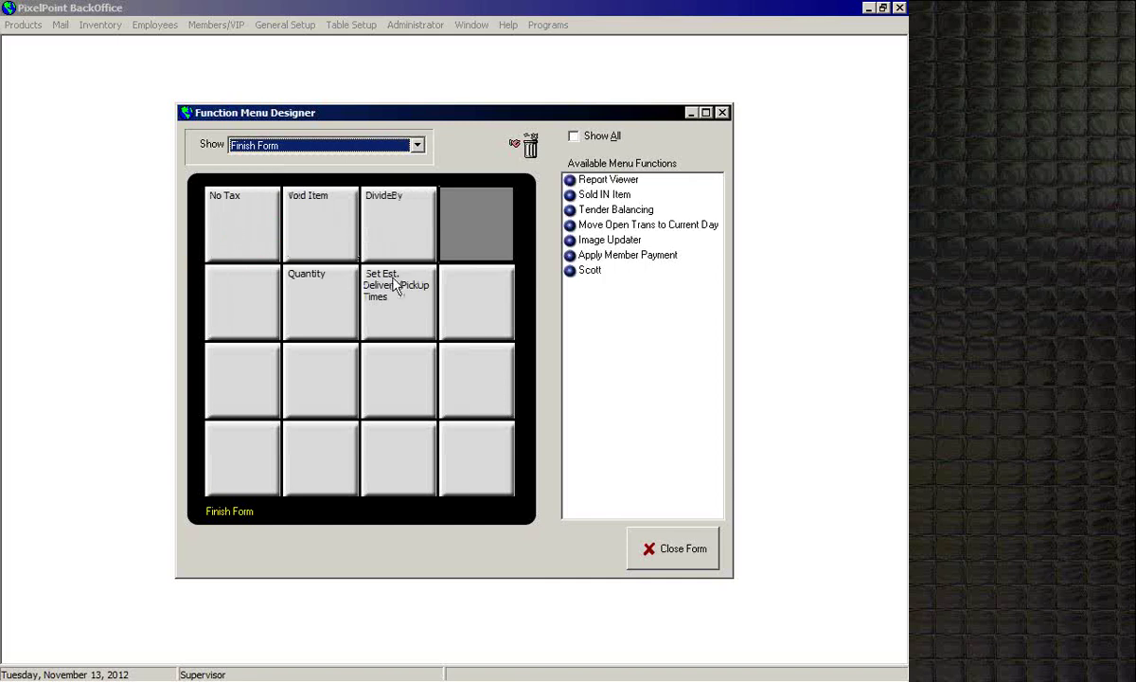
{"action": "left_click", "coordinate": [418, 147]}
{"action": "left_click", "coordinate": [372, 161]}
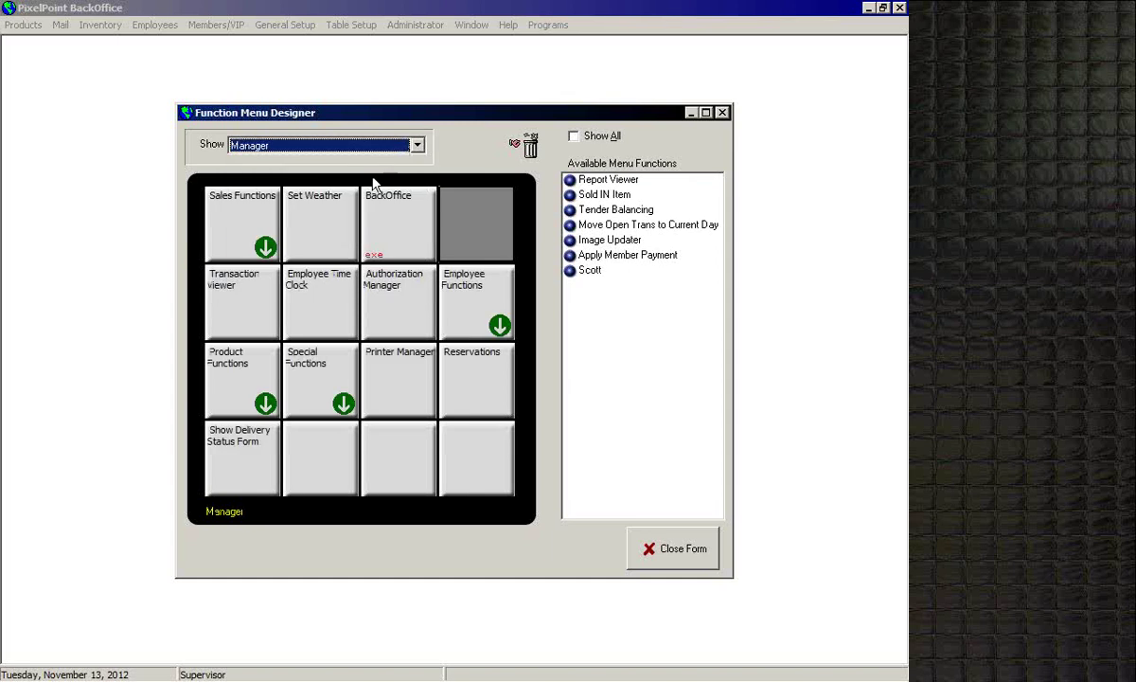
Step: Show all menu functions and examine the complete list, including those already assigned to a menu
{"action": "left_click", "coordinate": [574, 136]}
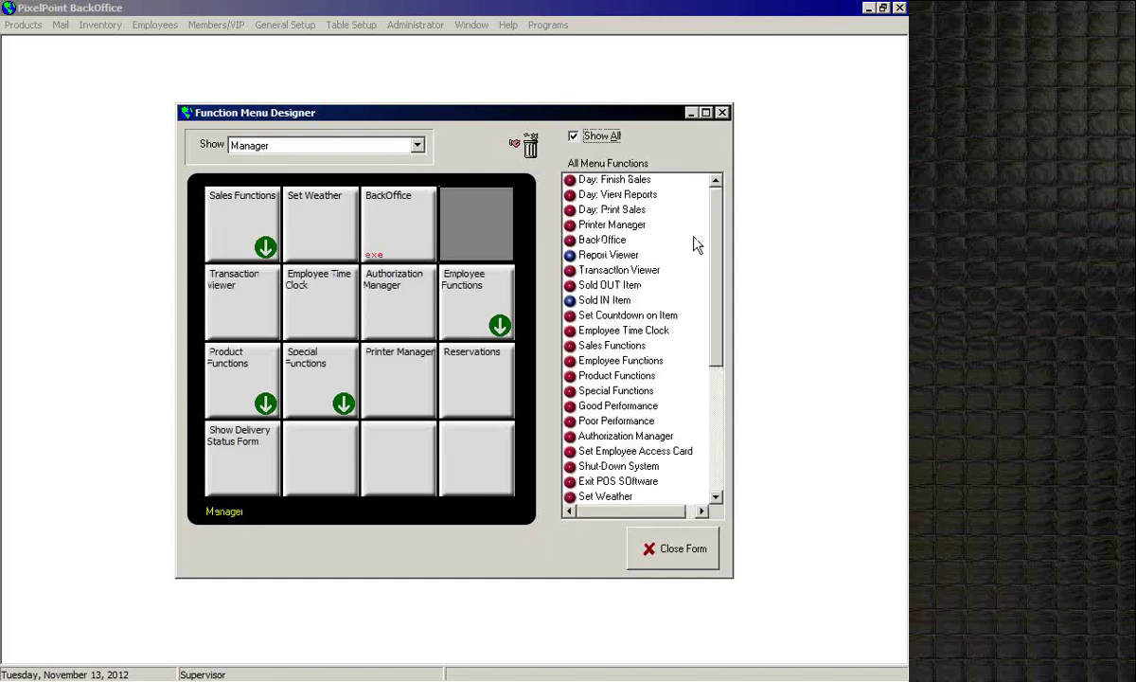
{"action": "left_click_drag", "start_coordinate": [717, 211], "coordinate": [726, 352]}
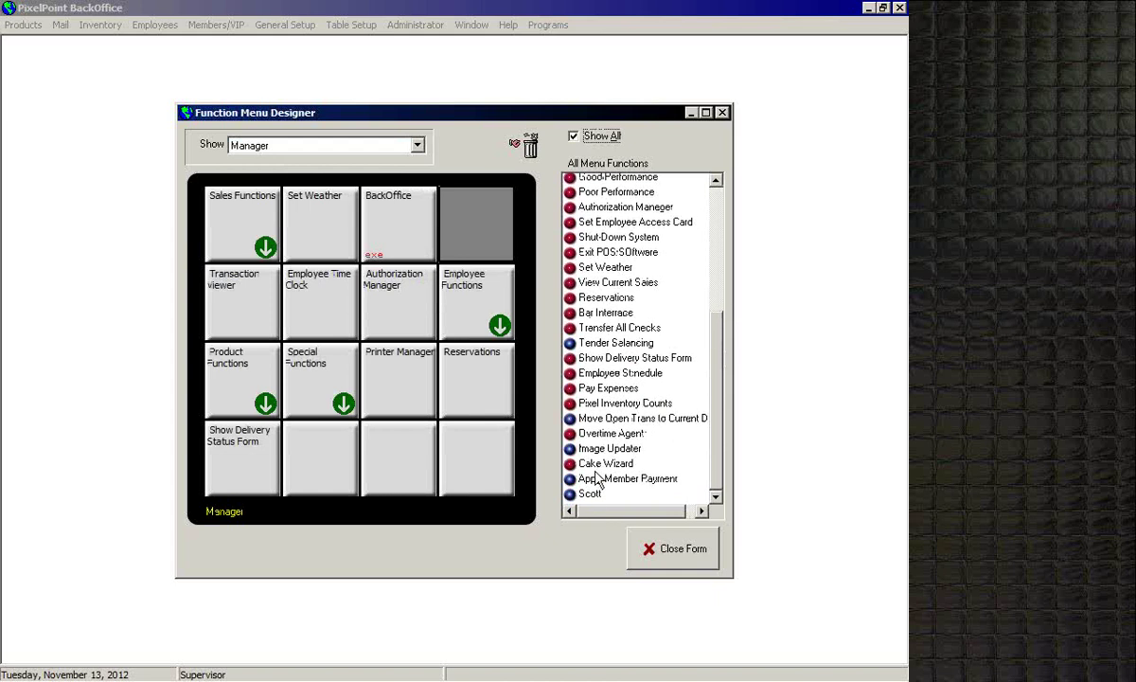
{"action": "left_click_drag", "start_coordinate": [720, 430], "coordinate": [711, 314]}
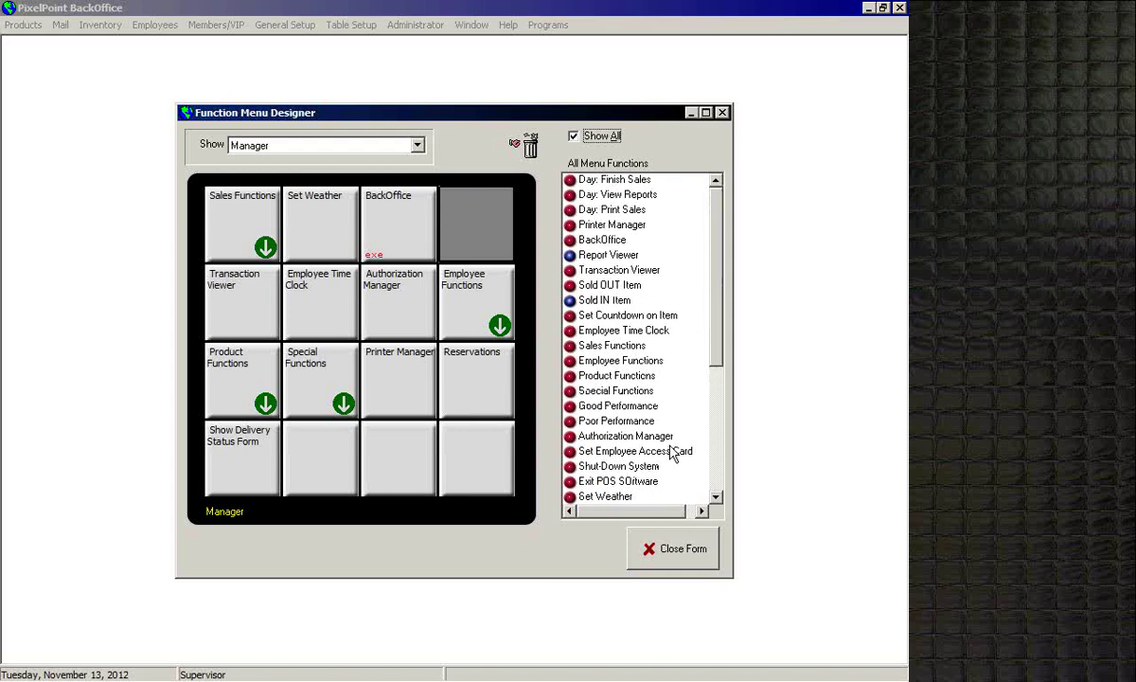
{"action": "left_click_drag", "start_coordinate": [716, 286], "coordinate": [722, 360]}
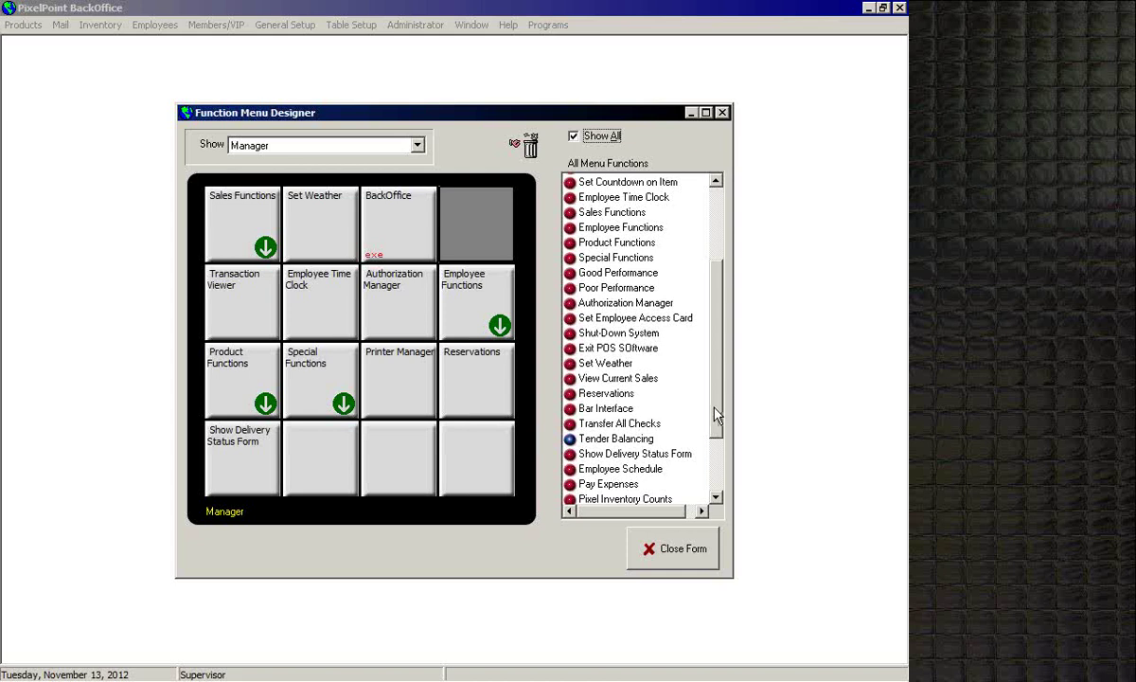
{"action": "left_click_drag", "start_coordinate": [719, 413], "coordinate": [719, 467]}
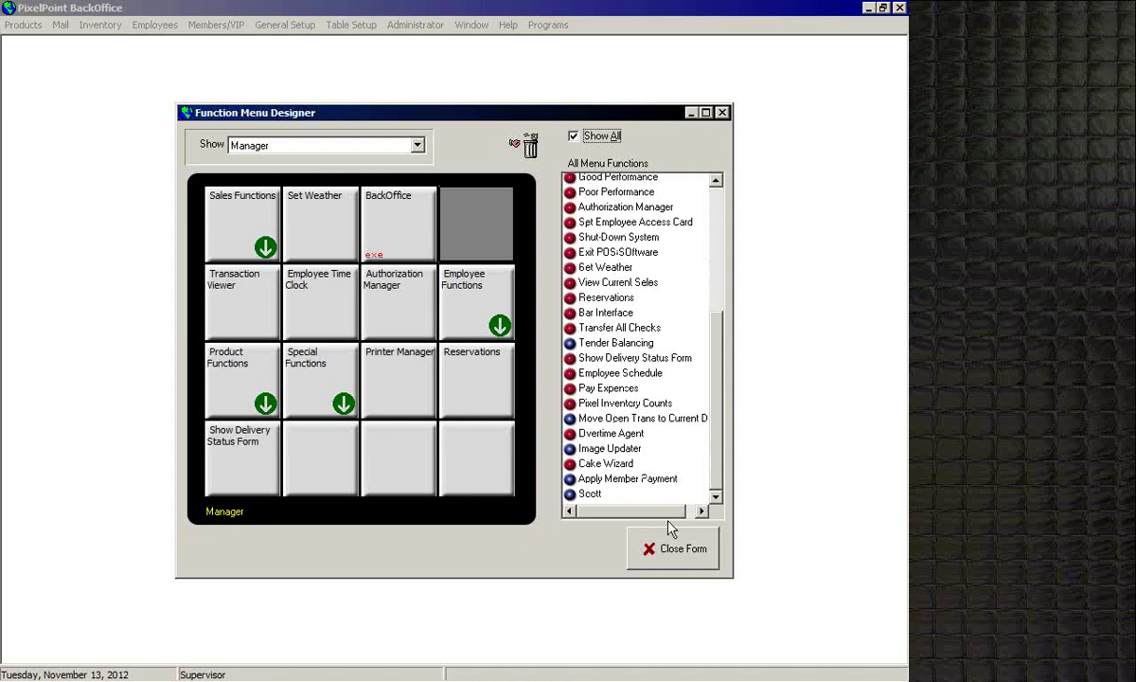
Step: Place Move Open Trans to Current Day in the empty Manager slot and remove it again to free the function
{"action": "left_click", "coordinate": [582, 418]}
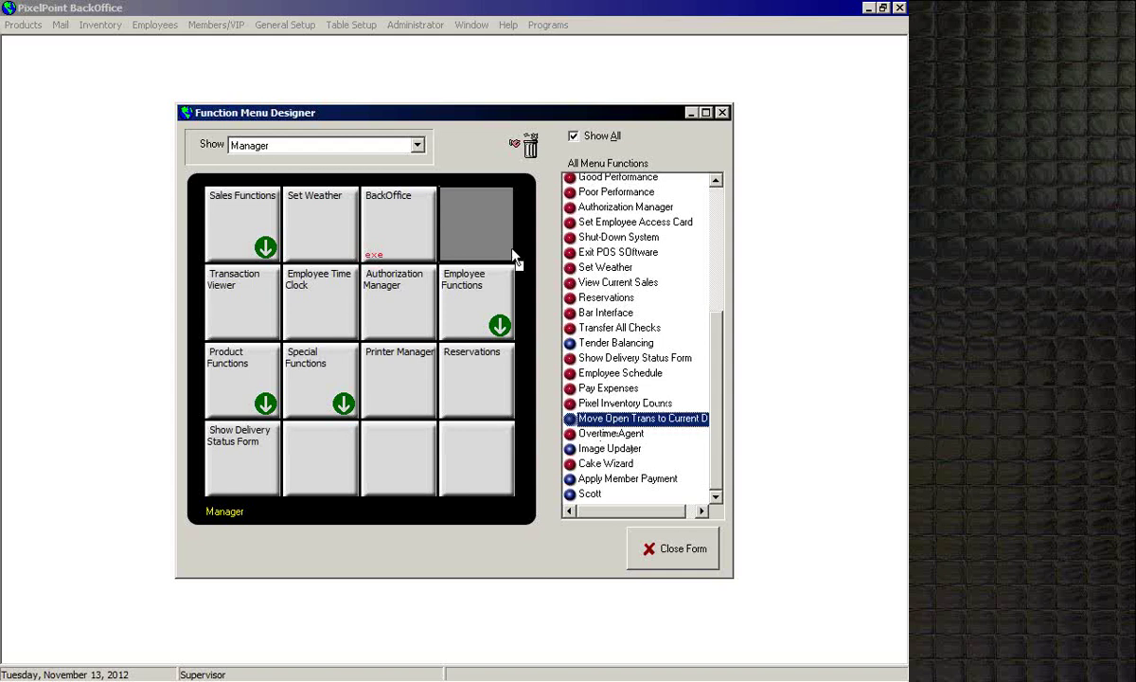
{"action": "left_click_drag", "start_coordinate": [467, 243], "coordinate": [476, 251]}
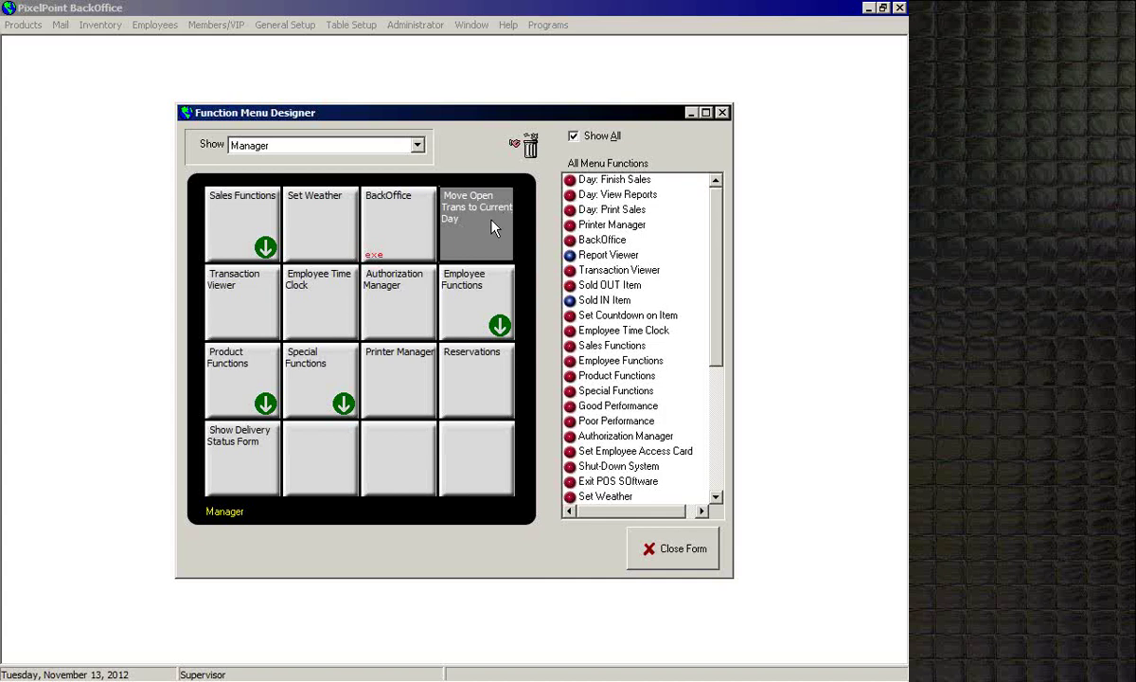
{"action": "left_click_drag", "start_coordinate": [483, 224], "coordinate": [526, 144]}
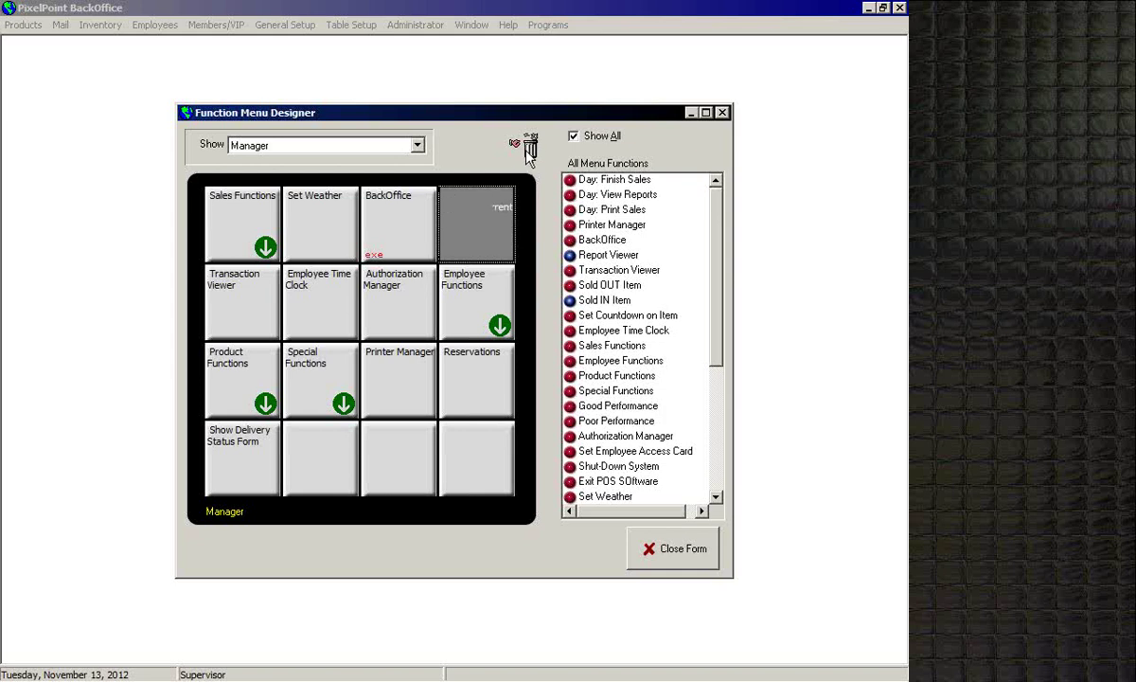
{"action": "scroll", "coordinate": [708, 386], "scroll_direction": "down", "scroll_amount": 5}
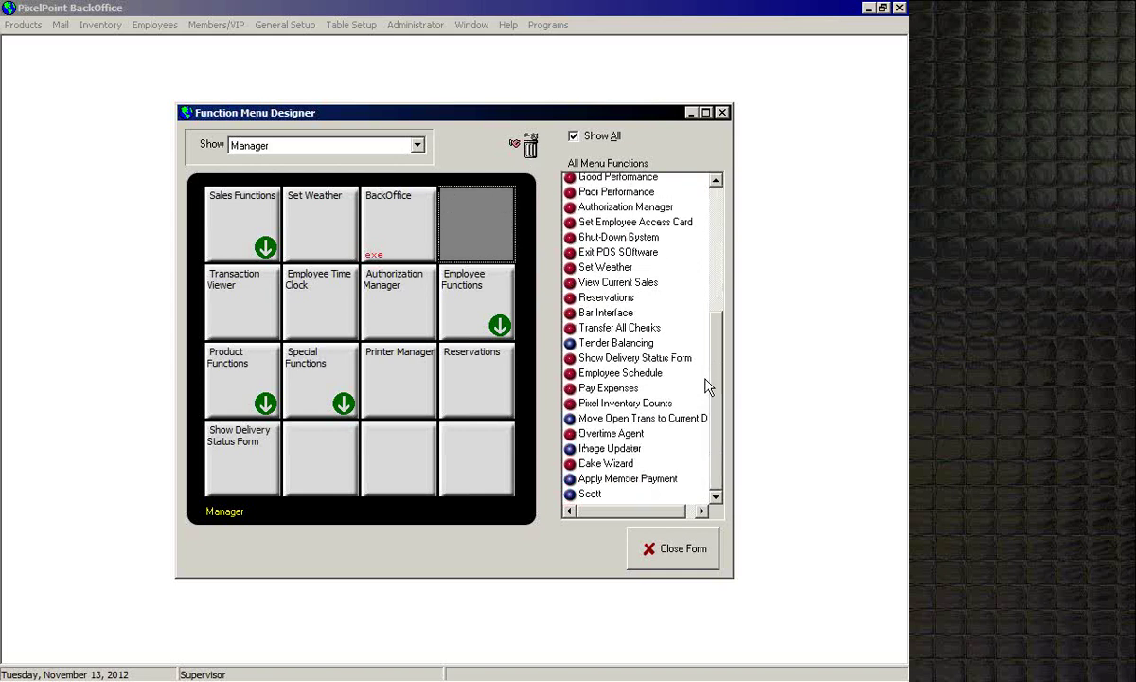
Step: Close the Function Menu Designer and open the Payment Method Setup
{"action": "left_click", "coordinate": [678, 554]}
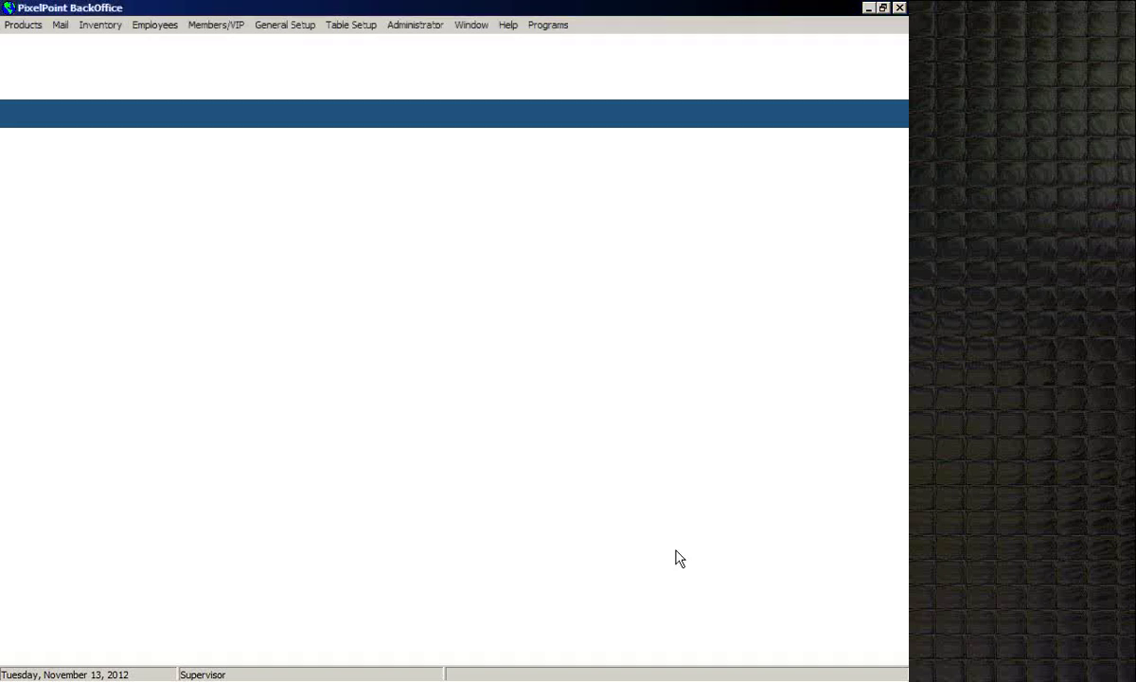
{"action": "left_click", "coordinate": [416, 26]}
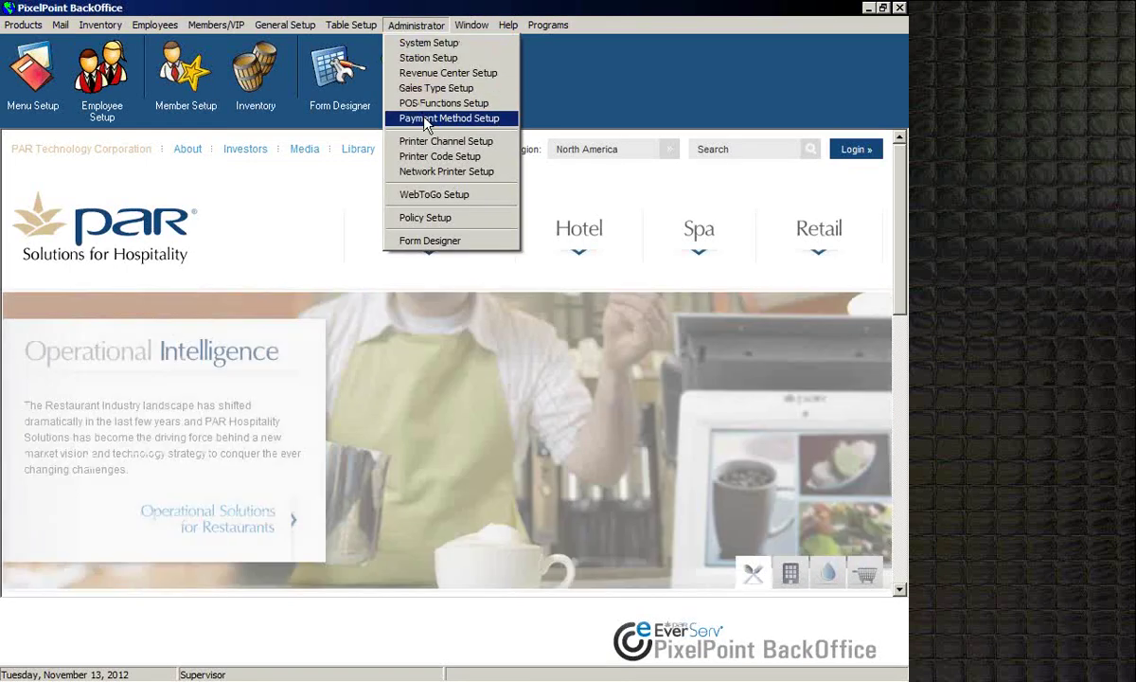
{"action": "left_click", "coordinate": [425, 120]}
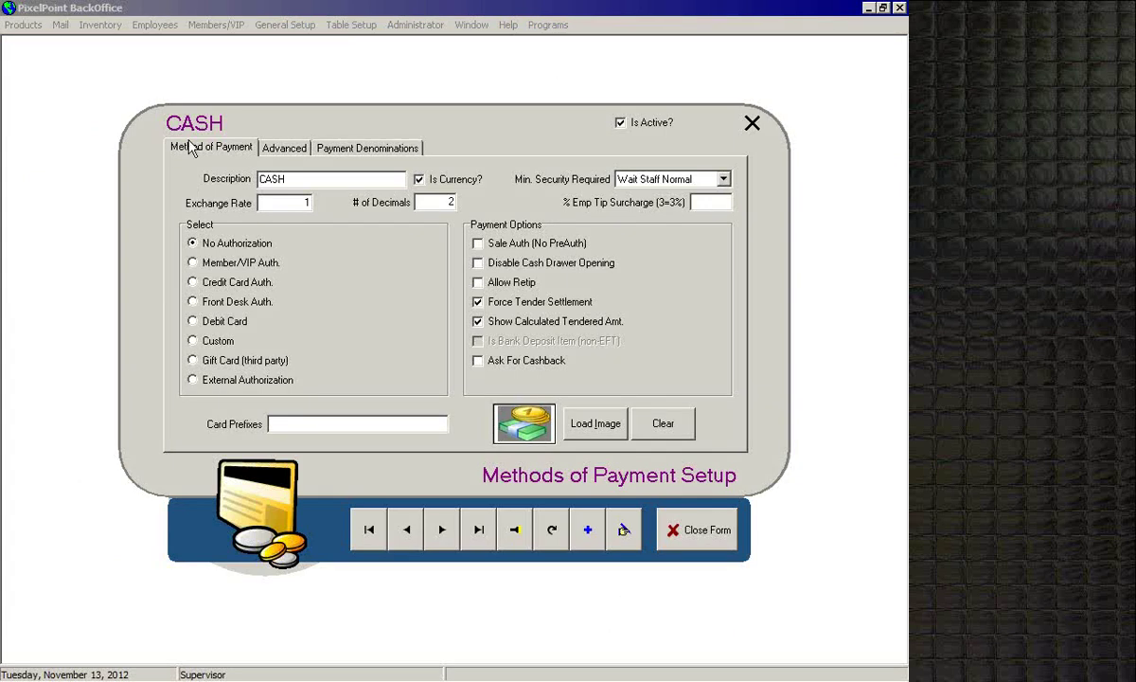
Step: Browse the first payment method records and return to CASH to review its exchange rate and payment options
{"action": "left_click", "coordinate": [443, 532]}
{"action": "left_click", "coordinate": [443, 532]}
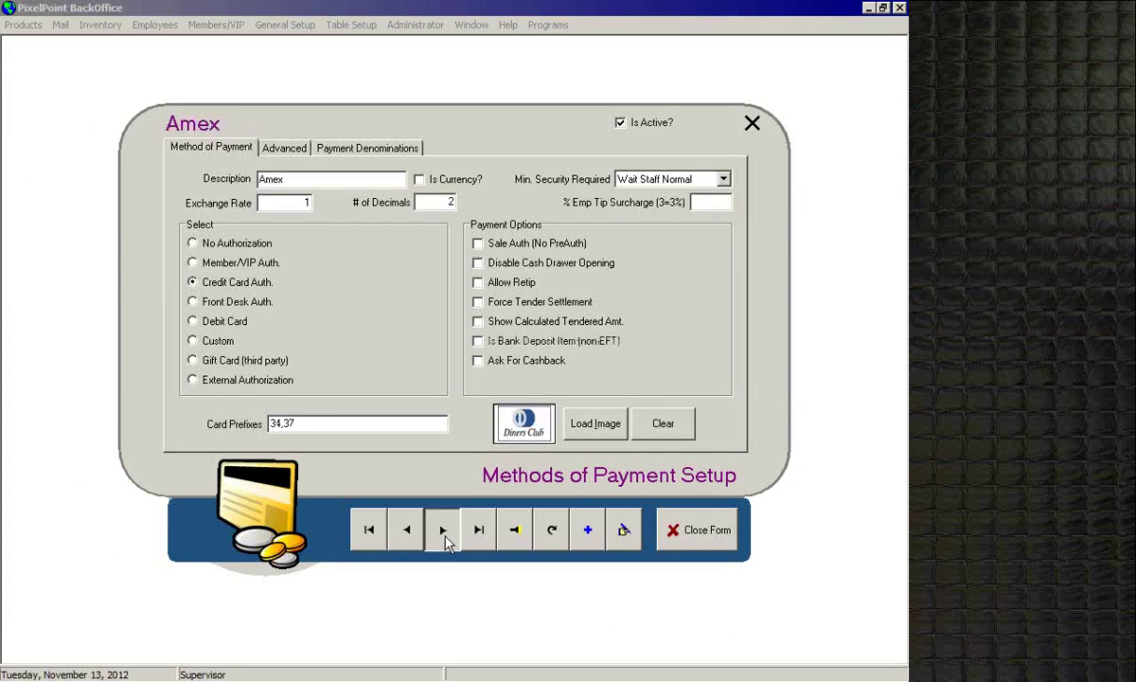
{"action": "left_click", "coordinate": [443, 532]}
{"action": "left_click", "coordinate": [364, 536]}
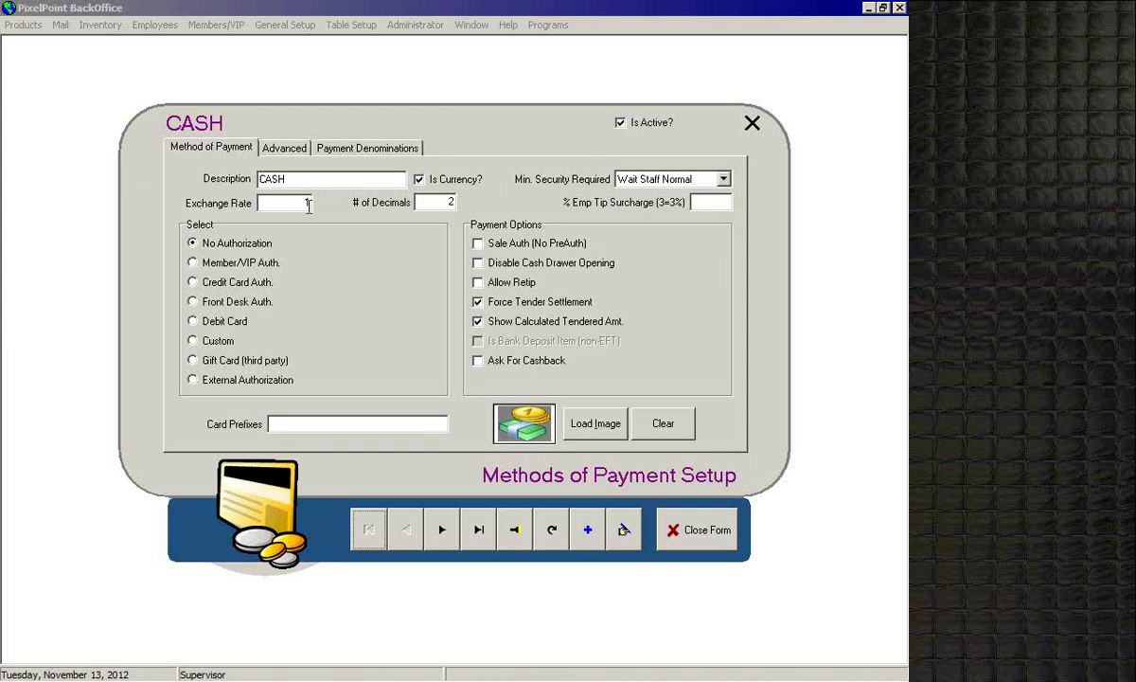
{"action": "type", "text": "1"}
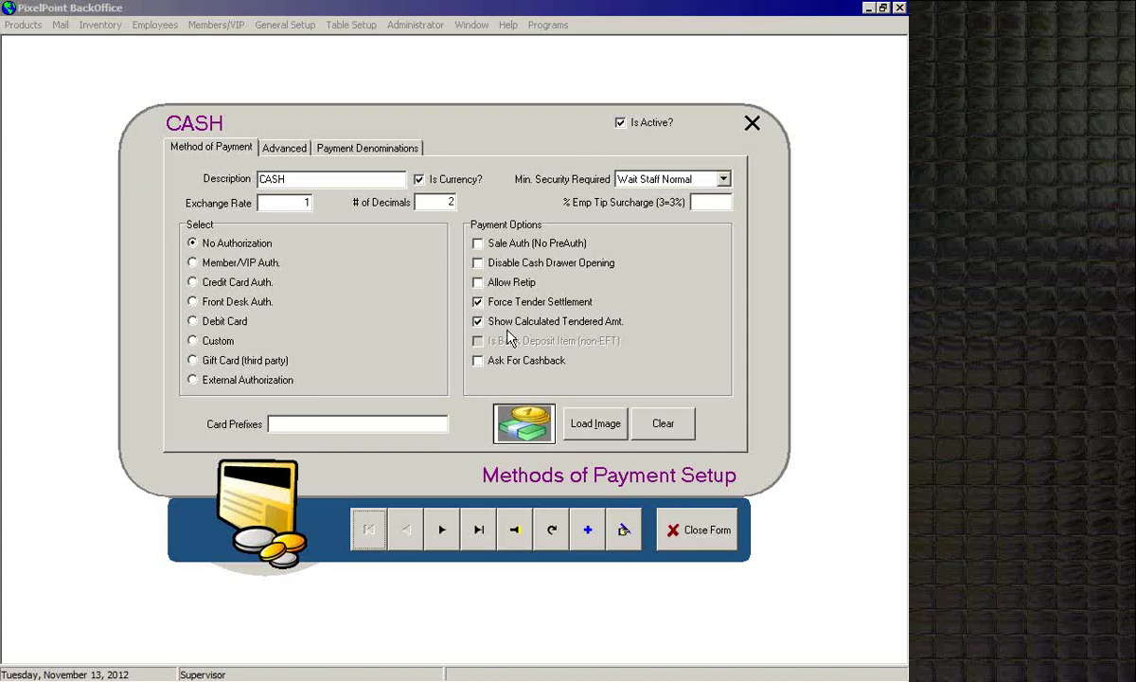
Step: Review the Visa and MasterCard records and MasterCard's advanced Cash Change Processing choices, keeping Provide change in the current payment method
{"action": "left_click", "coordinate": [441, 530]}
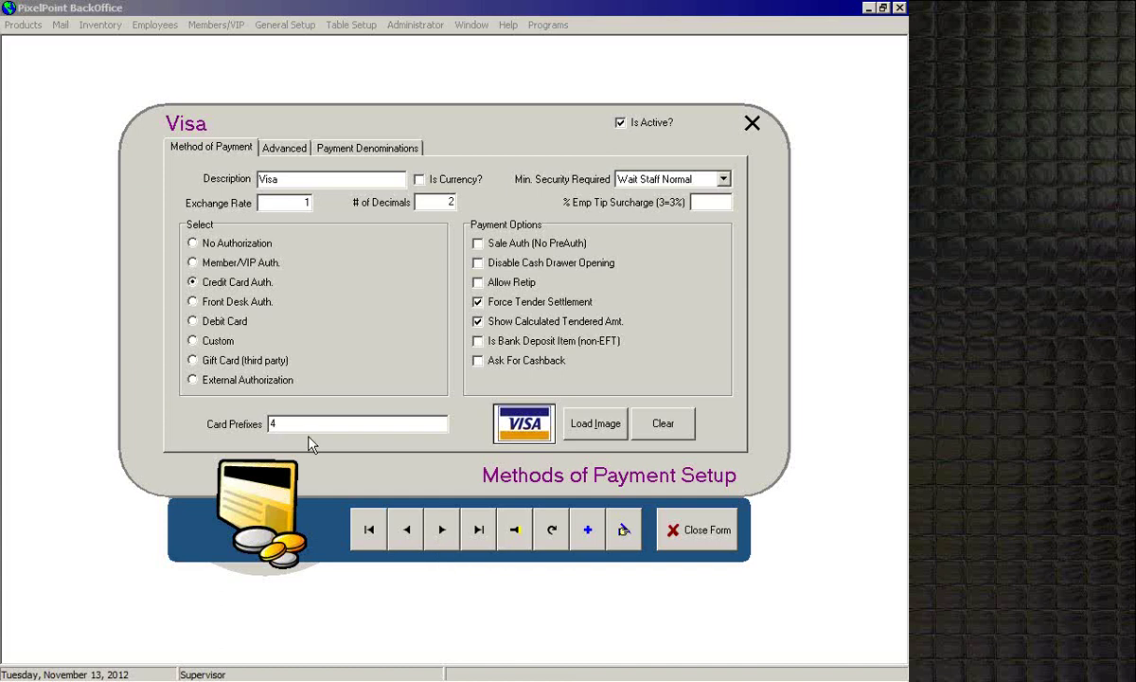
{"action": "left_click", "coordinate": [439, 540]}
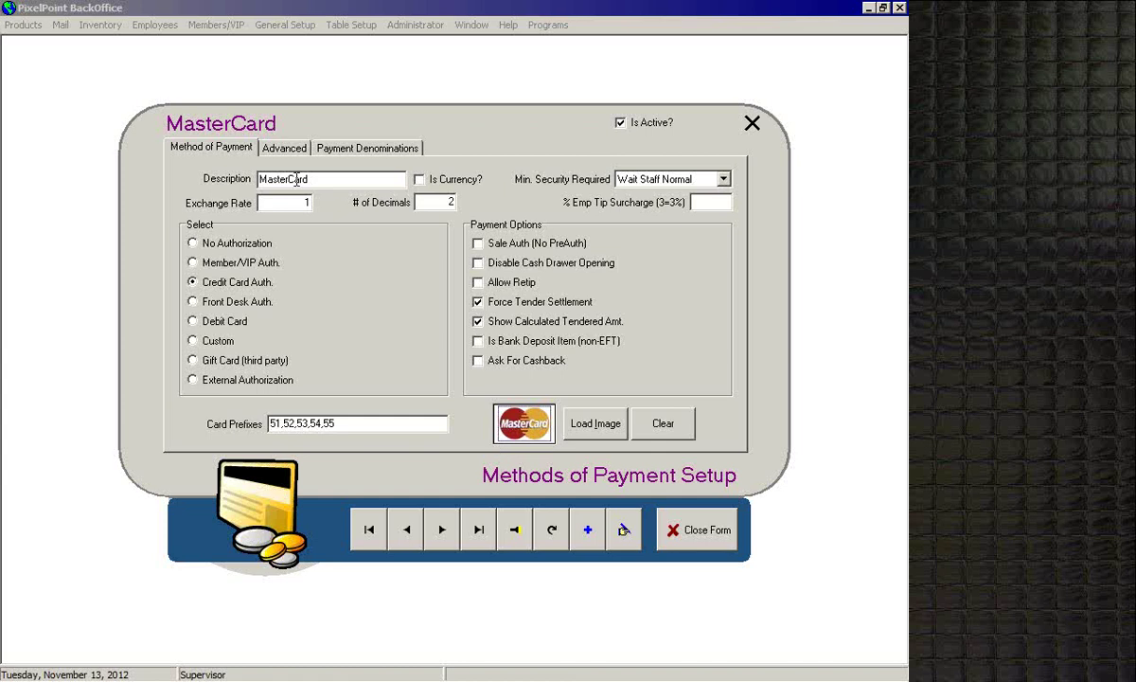
{"action": "left_click", "coordinate": [272, 147]}
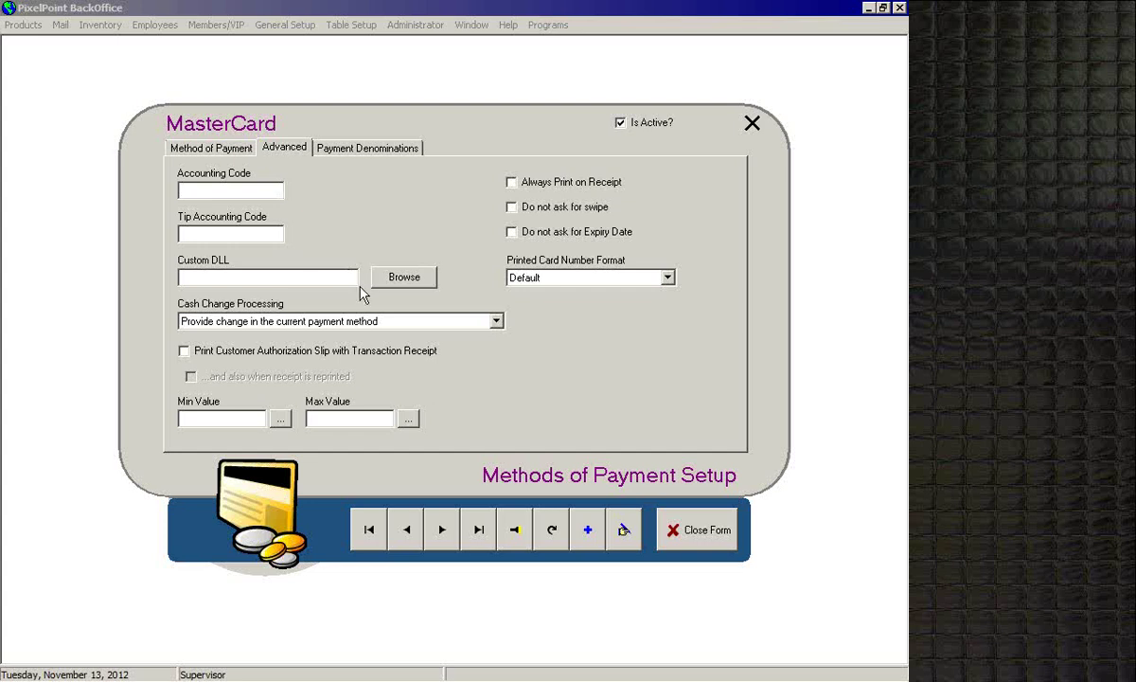
{"action": "left_click", "coordinate": [496, 322]}
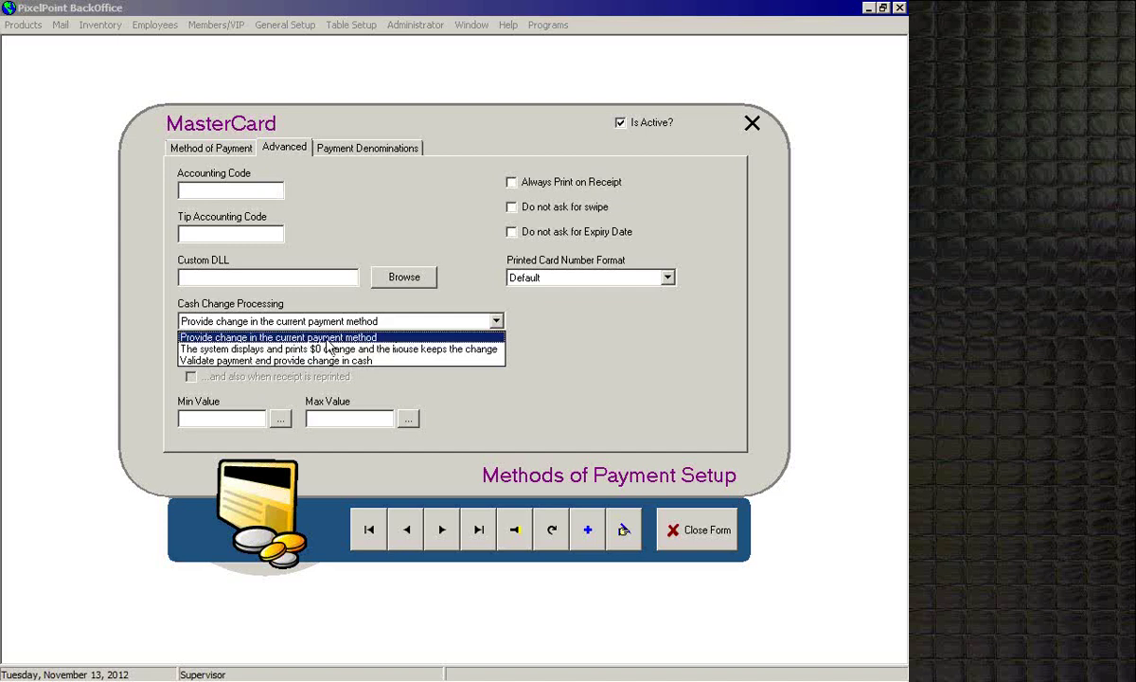
{"action": "left_click", "coordinate": [239, 337]}
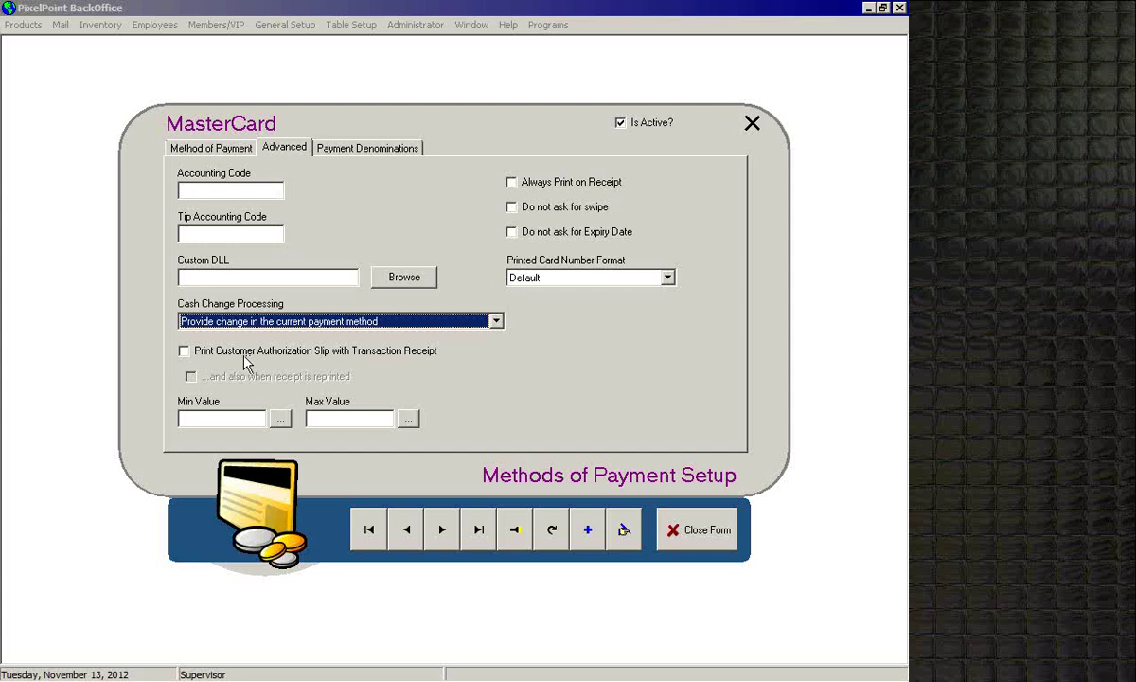
Step: Try printing MasterCard's customer authorization slip with the transaction receipt and on reprints, then discard the changes
{"action": "left_click", "coordinate": [184, 351]}
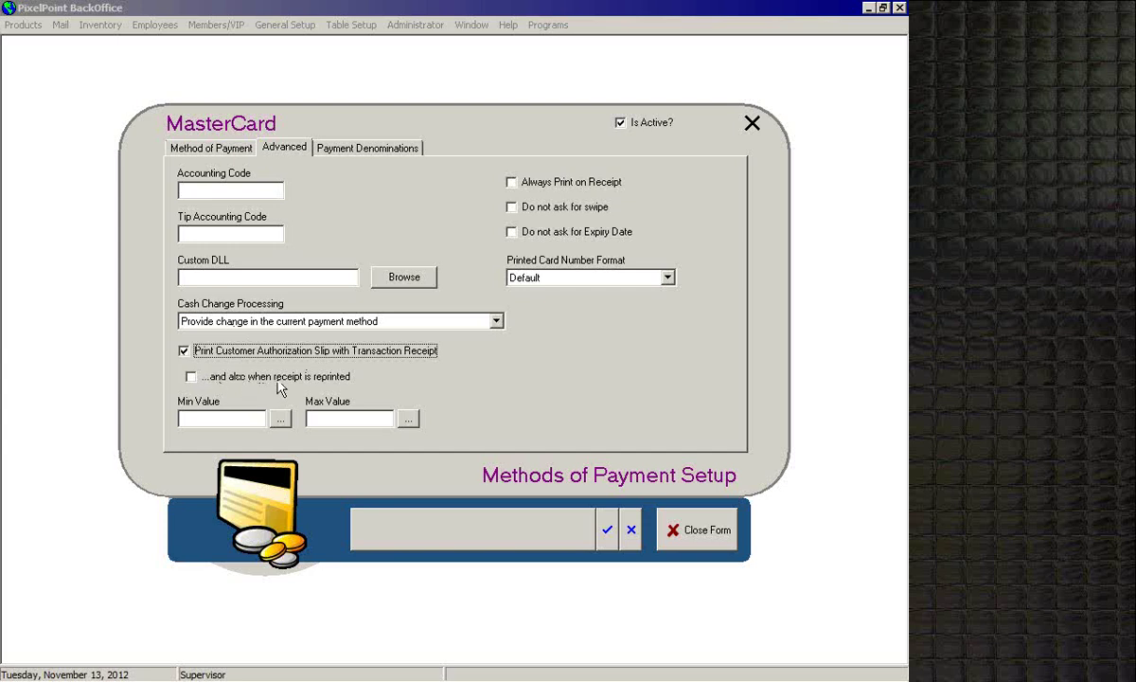
{"action": "left_click", "coordinate": [191, 378]}
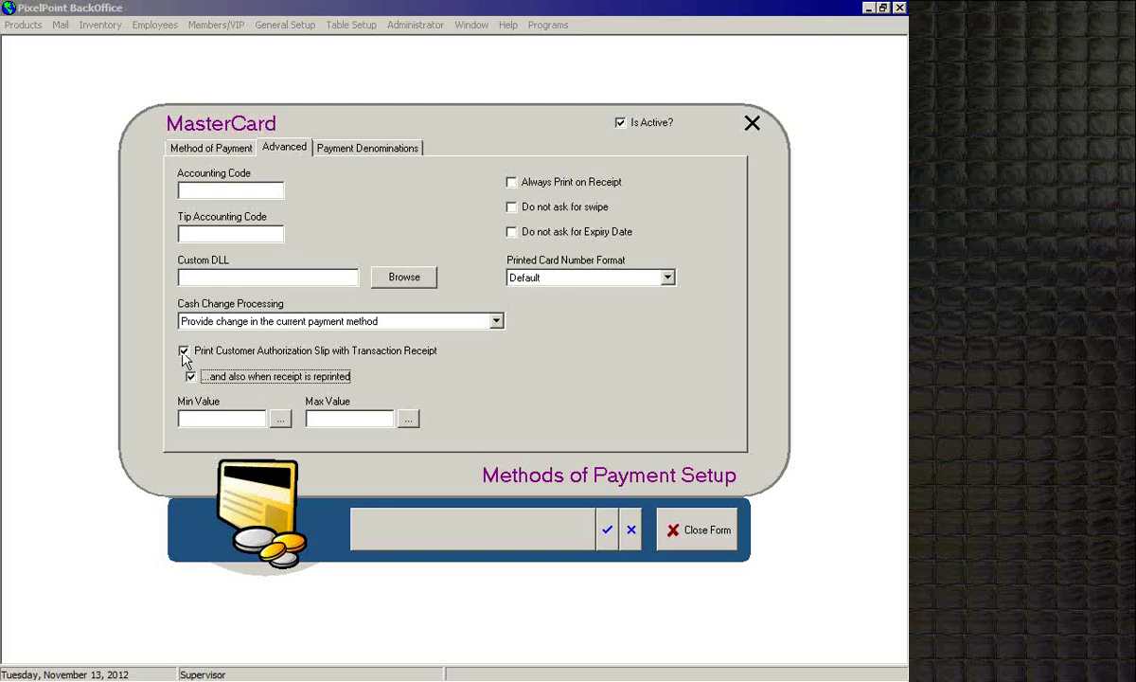
{"action": "left_click", "coordinate": [182, 350]}
{"action": "left_click", "coordinate": [189, 418]}
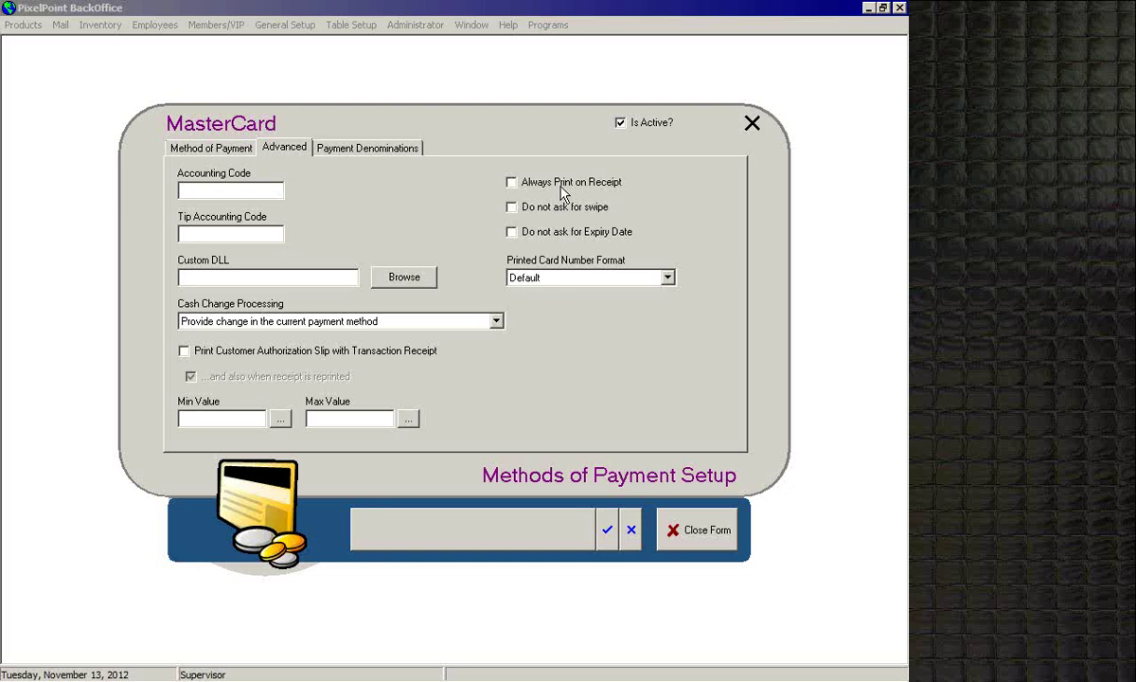
{"action": "left_click", "coordinate": [630, 529]}
{"action": "left_click", "coordinate": [399, 371]}
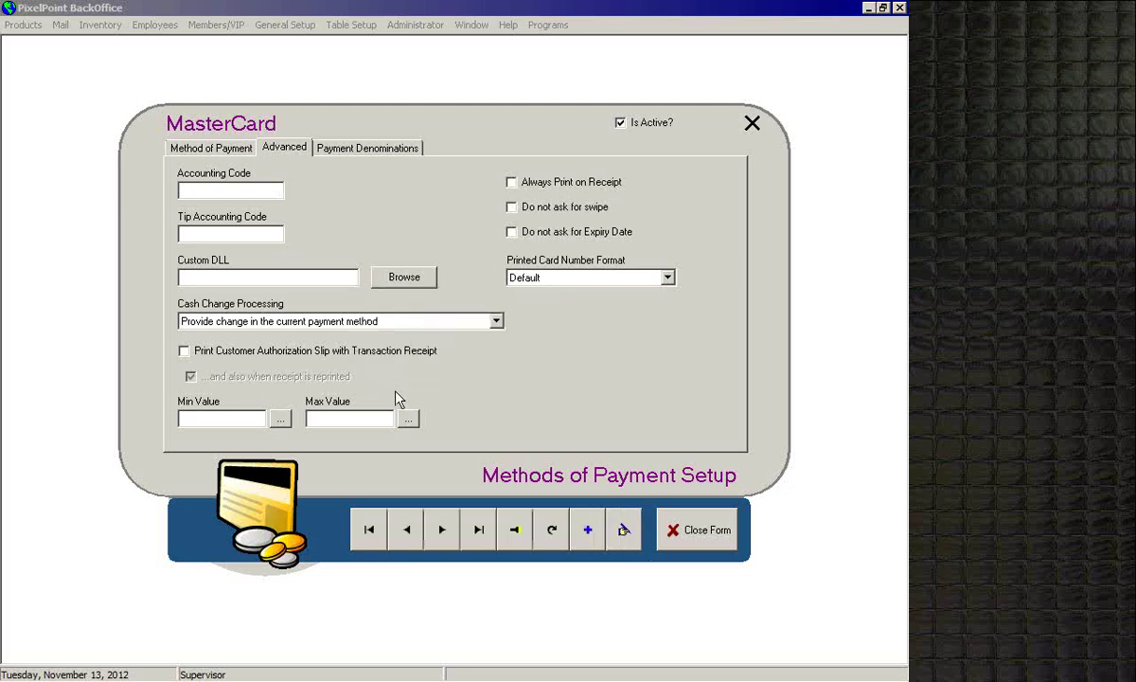
Step: Try Always Print on Receipt for Foreign Currency and review the Printed Card Number Format choices, keeping Default
{"action": "left_click", "coordinate": [441, 536]}
{"action": "left_click", "coordinate": [442, 538]}
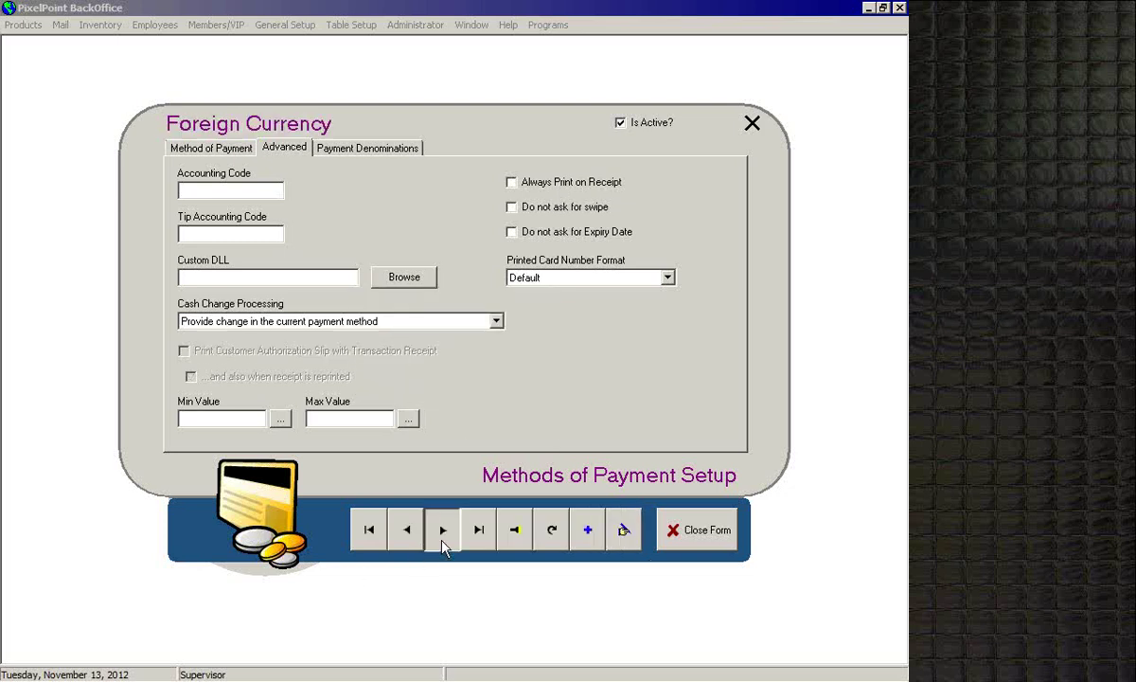
{"action": "left_click", "coordinate": [443, 545]}
{"action": "left_click", "coordinate": [405, 538]}
{"action": "left_click", "coordinate": [511, 182]}
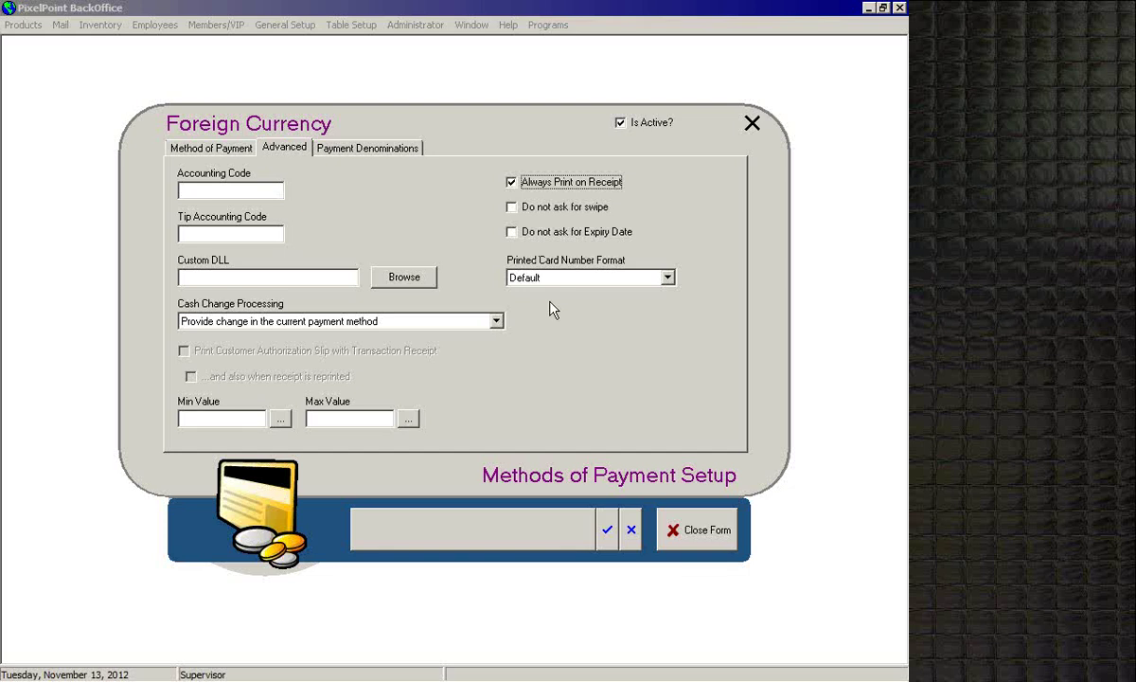
{"action": "left_click", "coordinate": [668, 278]}
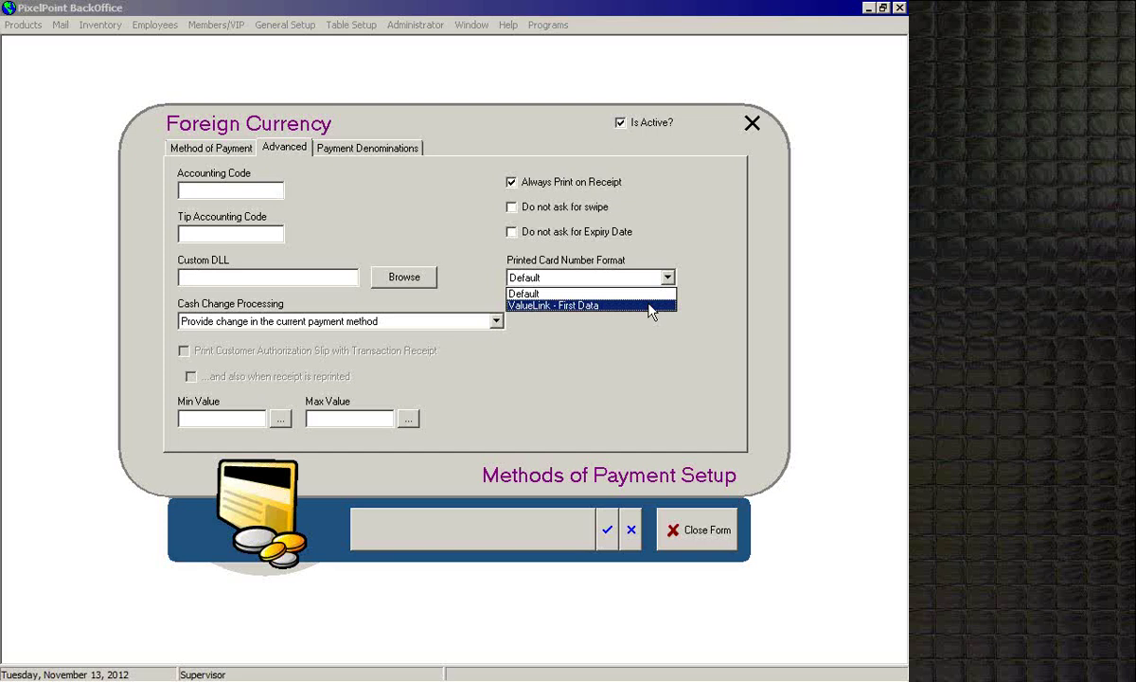
{"action": "left_click", "coordinate": [652, 341]}
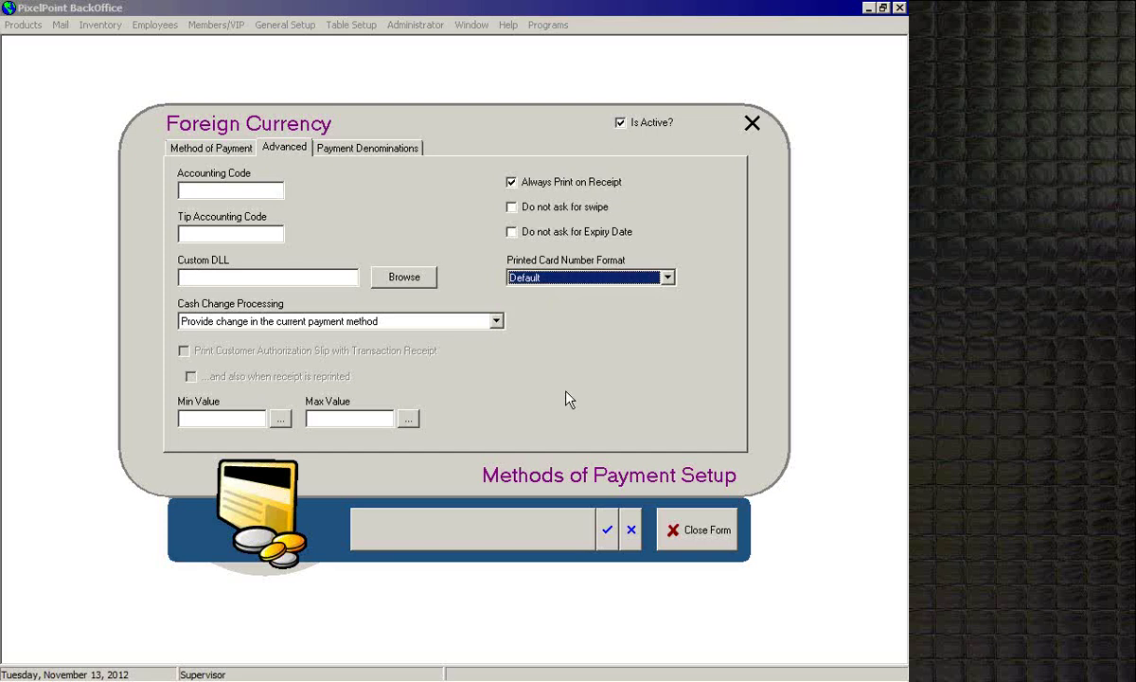
Step: Try enabling payment denominations for Foreign Currency and discard the pending changes to the record
{"action": "left_click", "coordinate": [339, 148]}
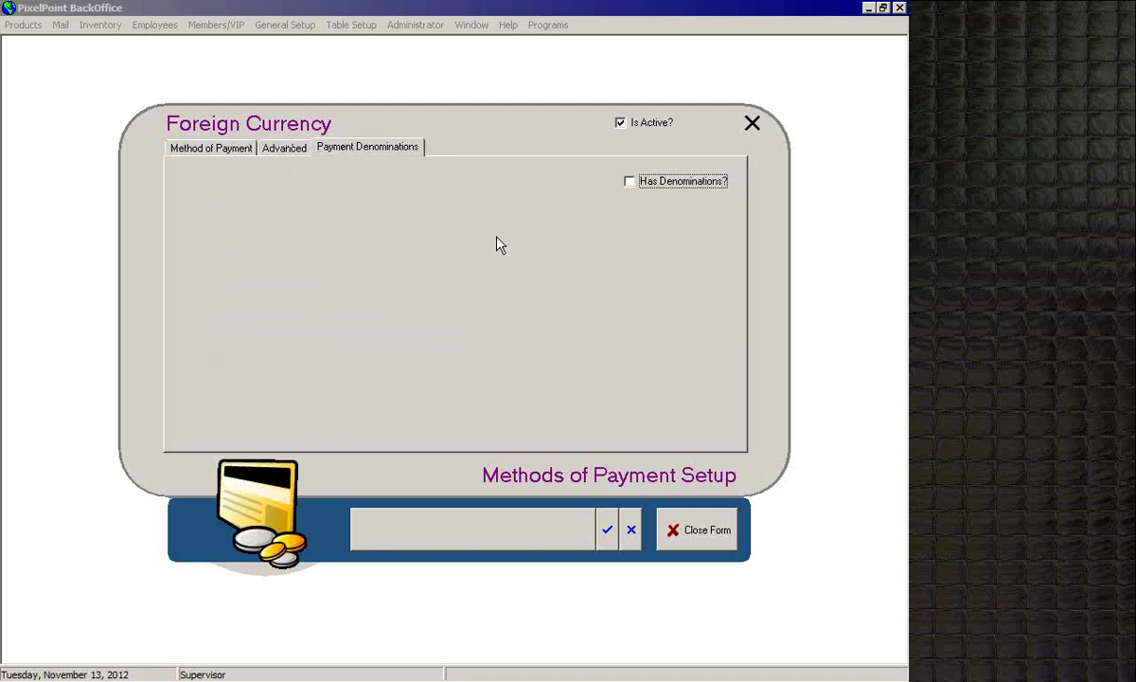
{"action": "left_click", "coordinate": [630, 181]}
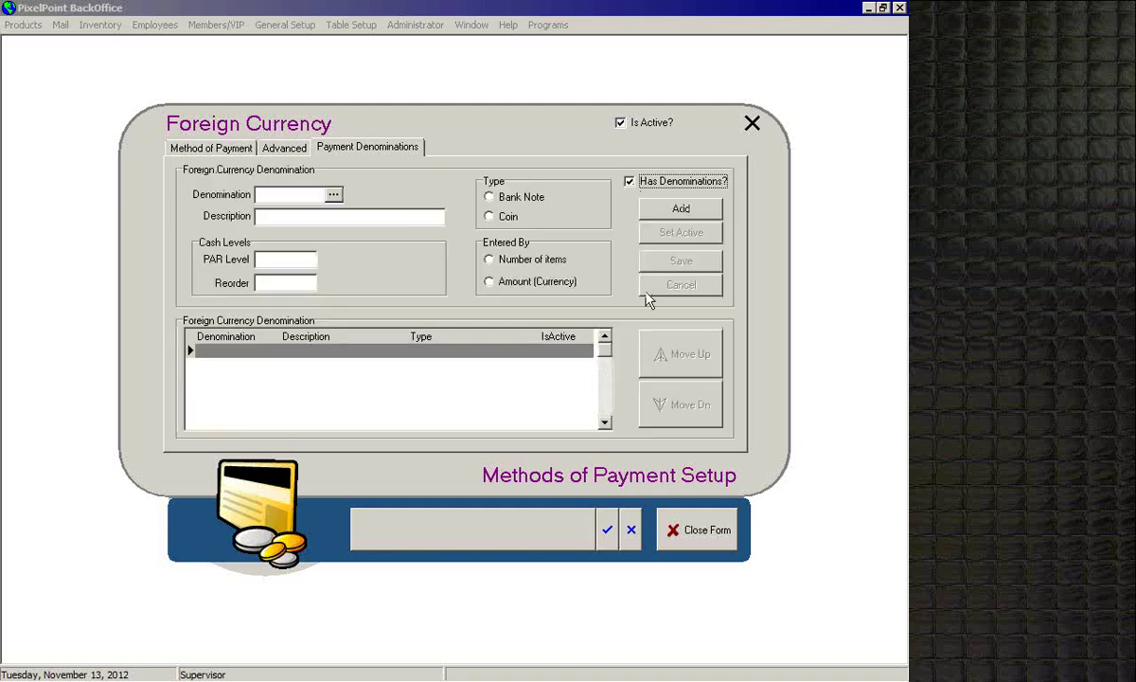
{"action": "left_click", "coordinate": [632, 531]}
{"action": "left_click", "coordinate": [394, 370]}
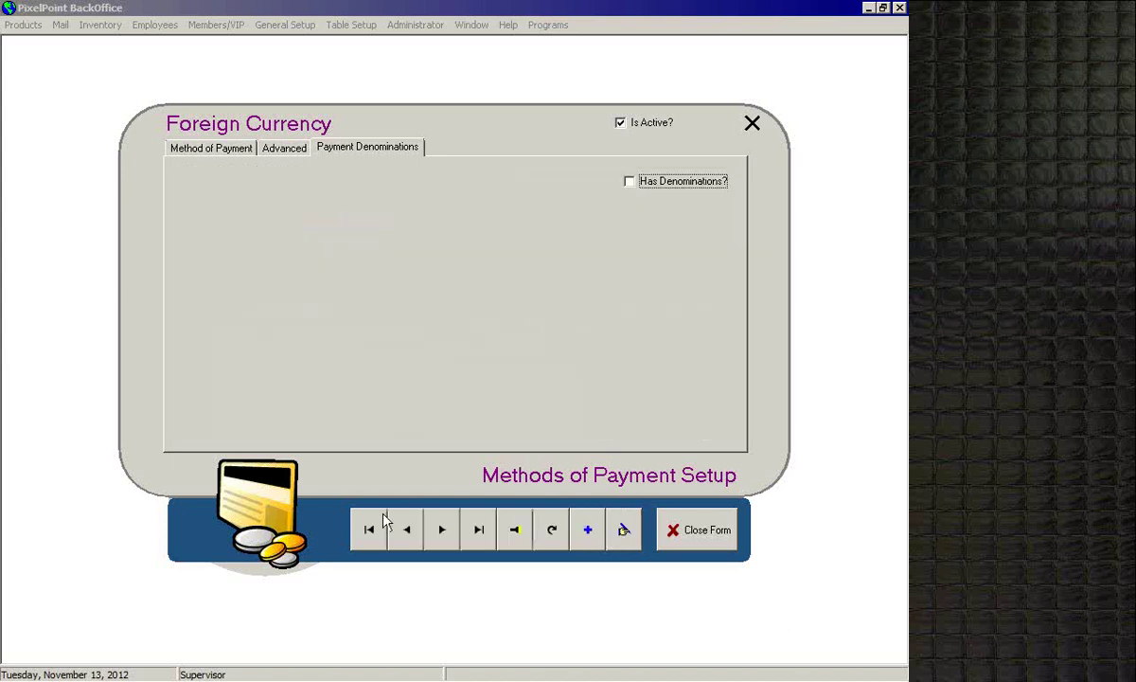
Step: Enable Has Denominations on the CASH record to review its denomination list, and discard the change
{"action": "left_click", "coordinate": [370, 532]}
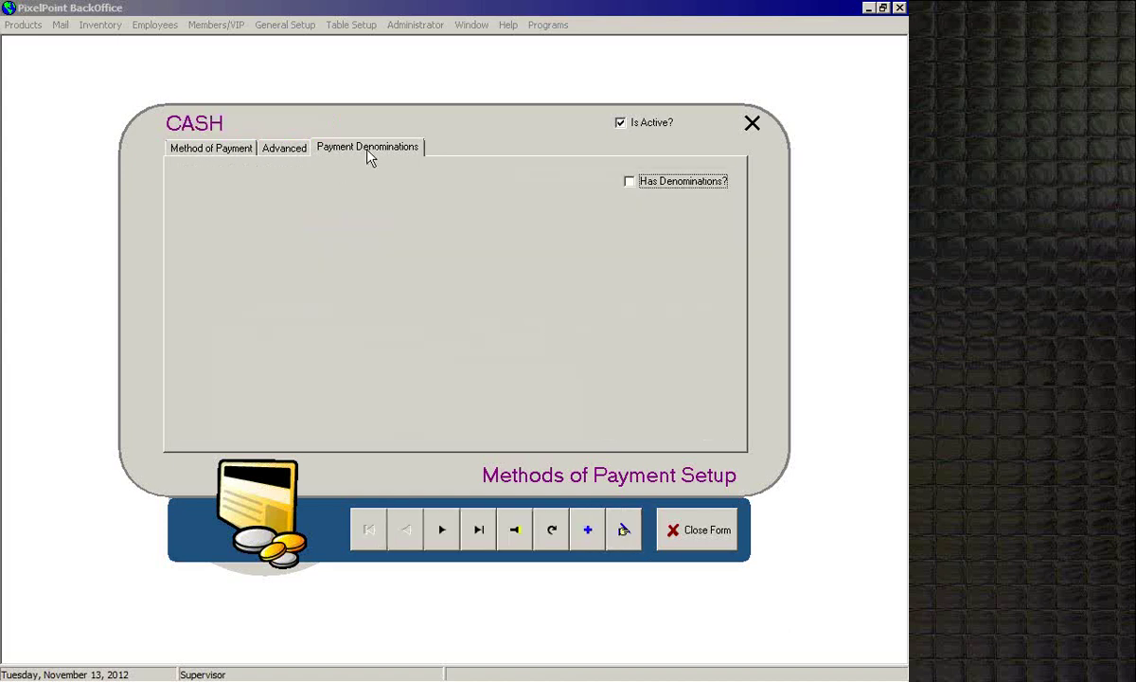
{"action": "left_click", "coordinate": [678, 183]}
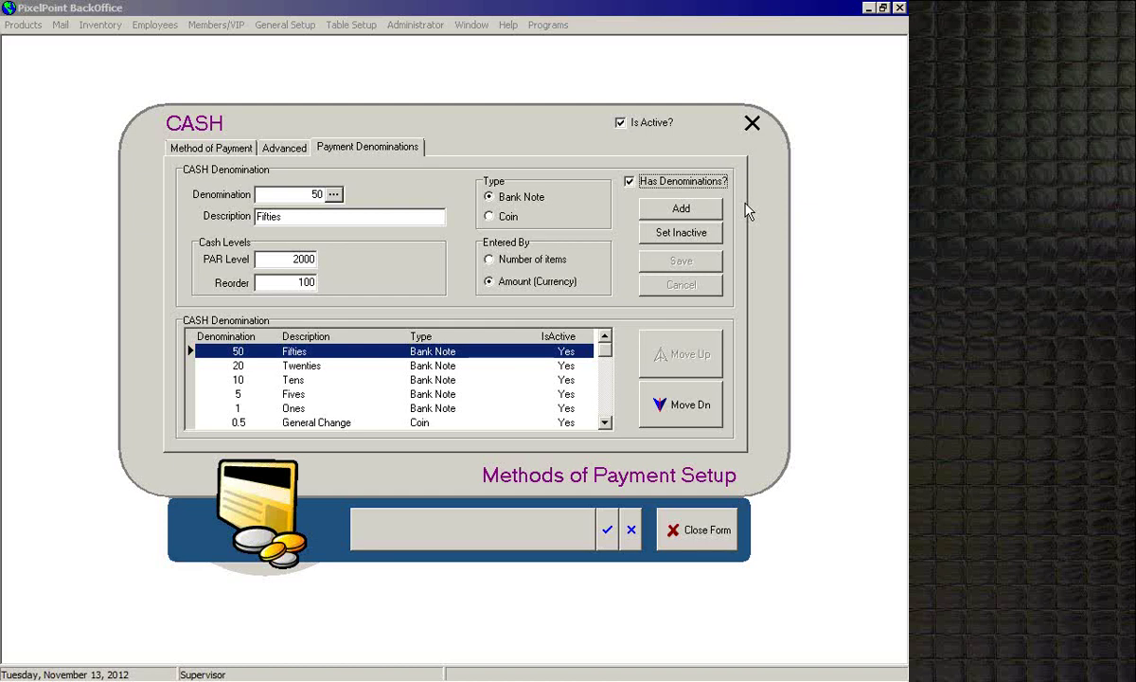
{"action": "left_click", "coordinate": [631, 530]}
{"action": "left_click", "coordinate": [381, 371]}
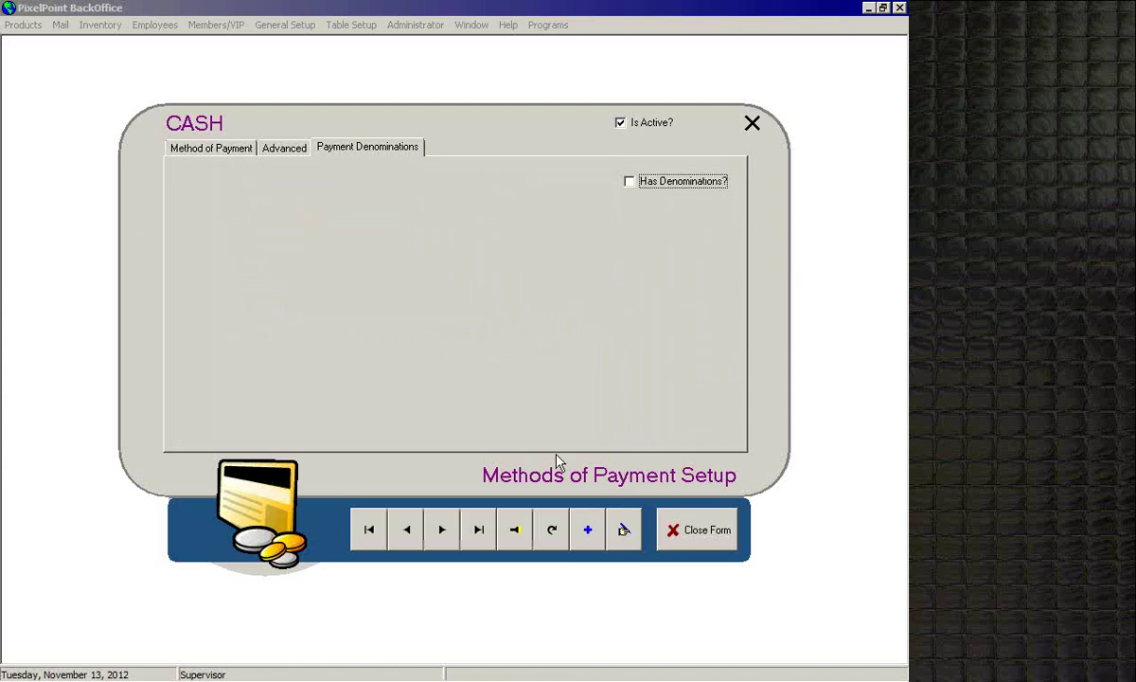
Step: Close the Payment Method Setup and open the Report Viewer
{"action": "left_click", "coordinate": [702, 527]}
{"action": "left_click", "coordinate": [417, 26]}
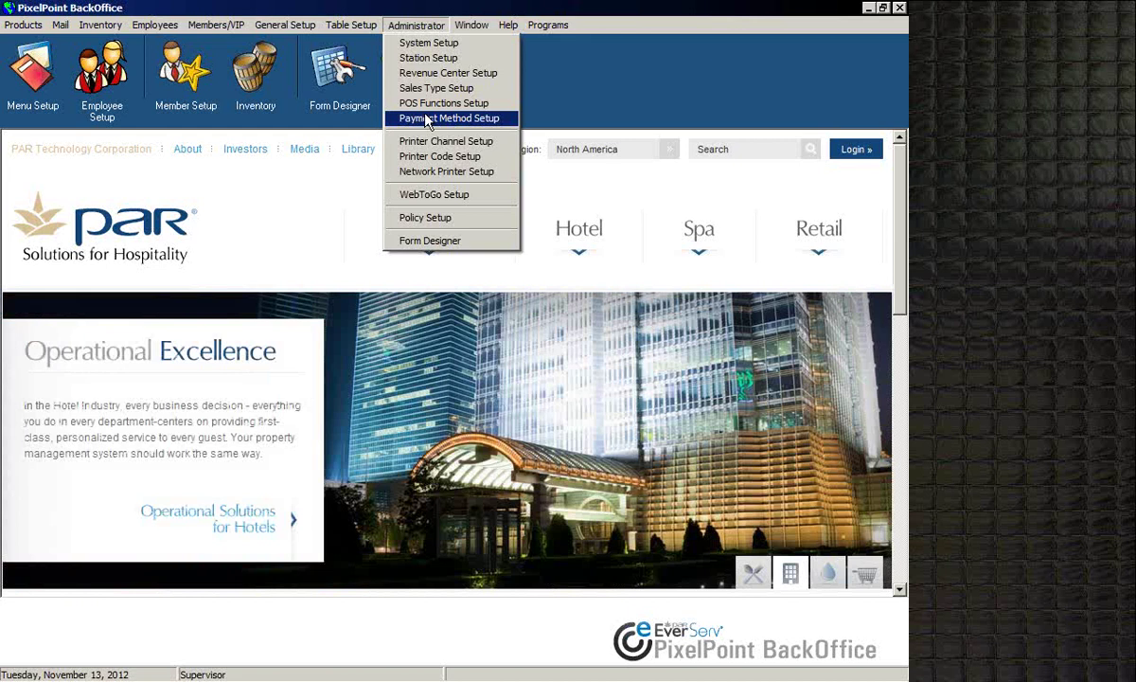
{"action": "left_click", "coordinate": [574, 94]}
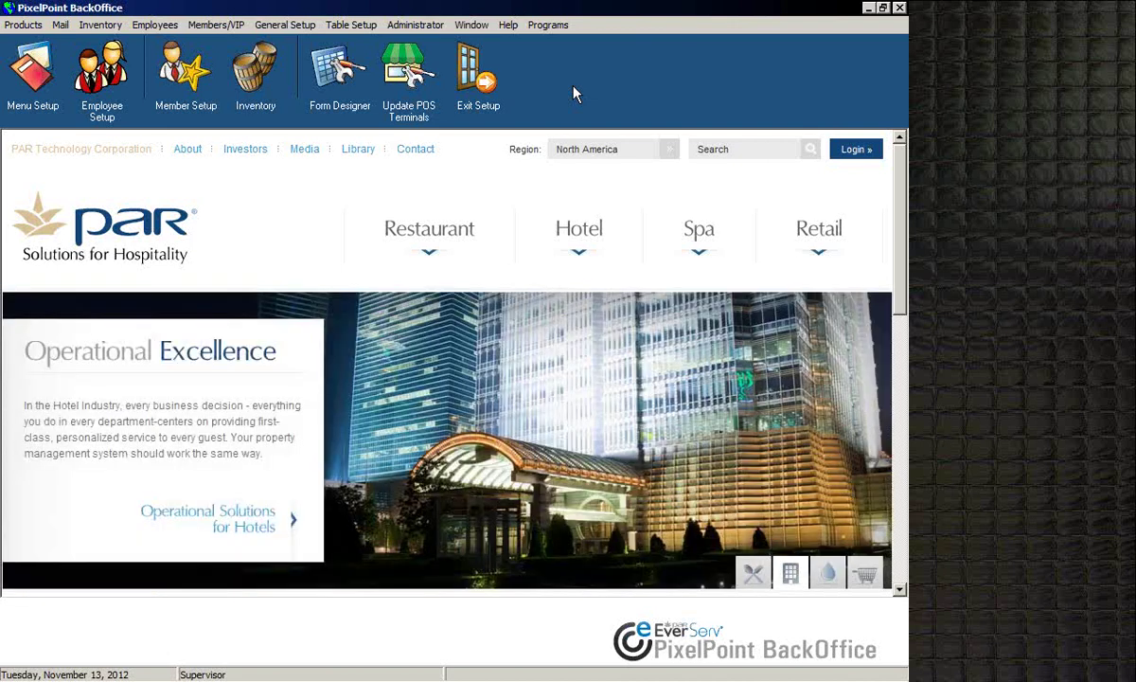
{"action": "left_click", "coordinate": [282, 27]}
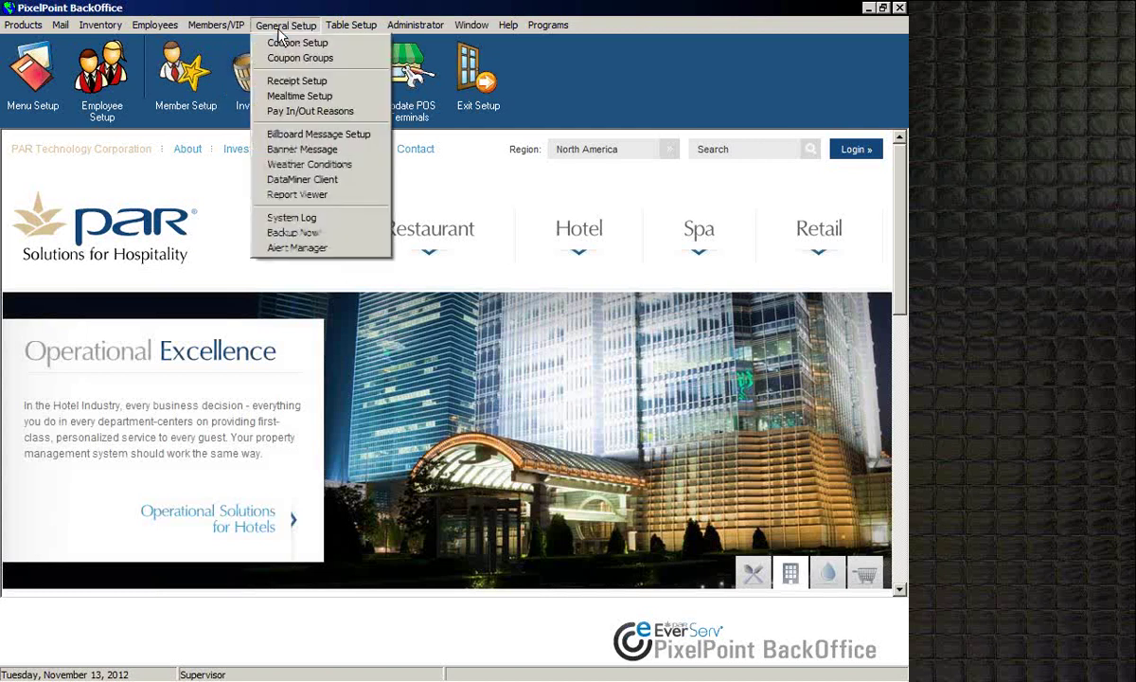
{"action": "left_click", "coordinate": [284, 194]}
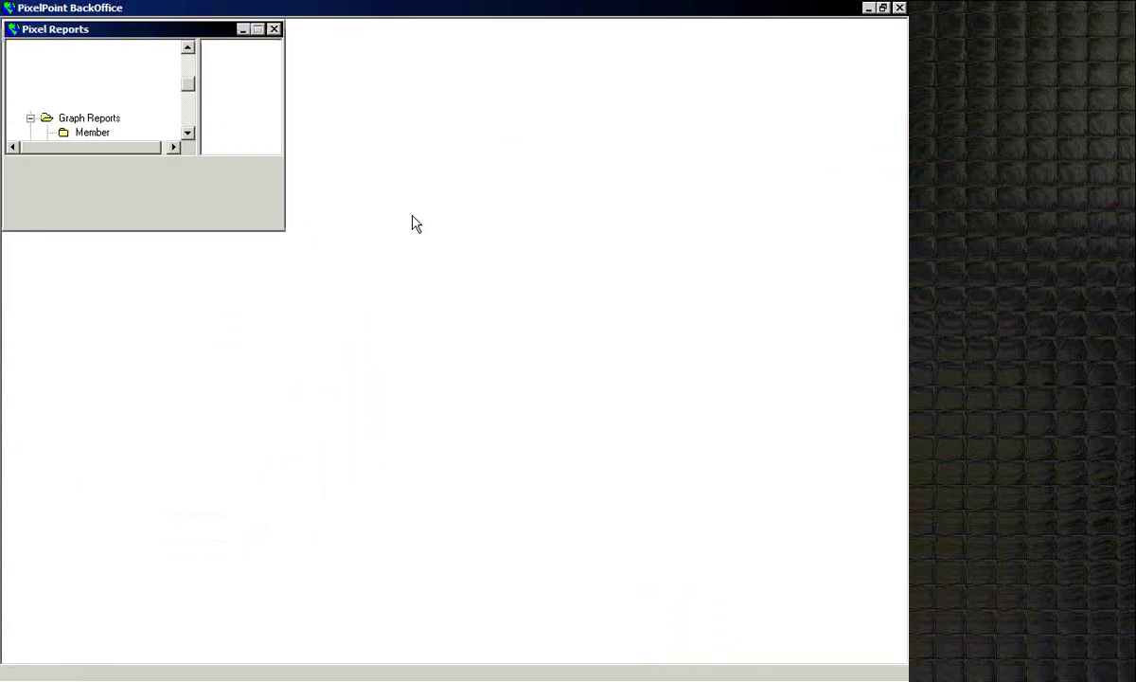
Step: Browse the END OF DAY REPORTS folder and the SALES folder with its Products and ReportCategory reports
{"action": "left_click", "coordinate": [73, 113]}
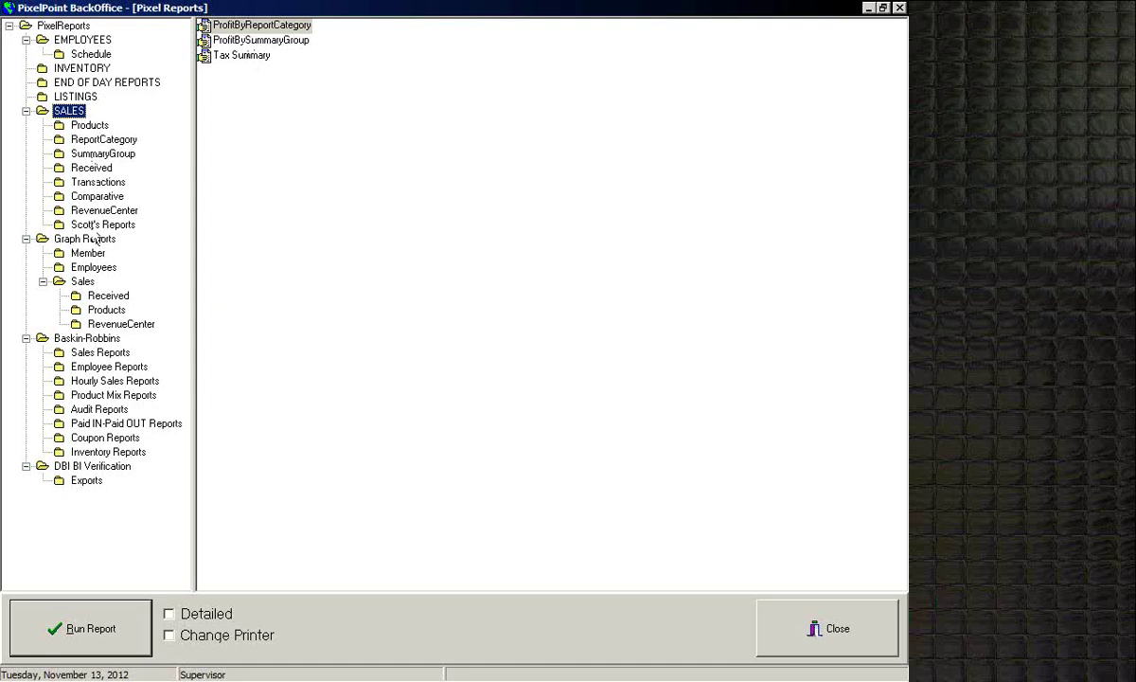
{"action": "left_click", "coordinate": [78, 124]}
{"action": "left_click", "coordinate": [62, 115]}
{"action": "left_click", "coordinate": [75, 82]}
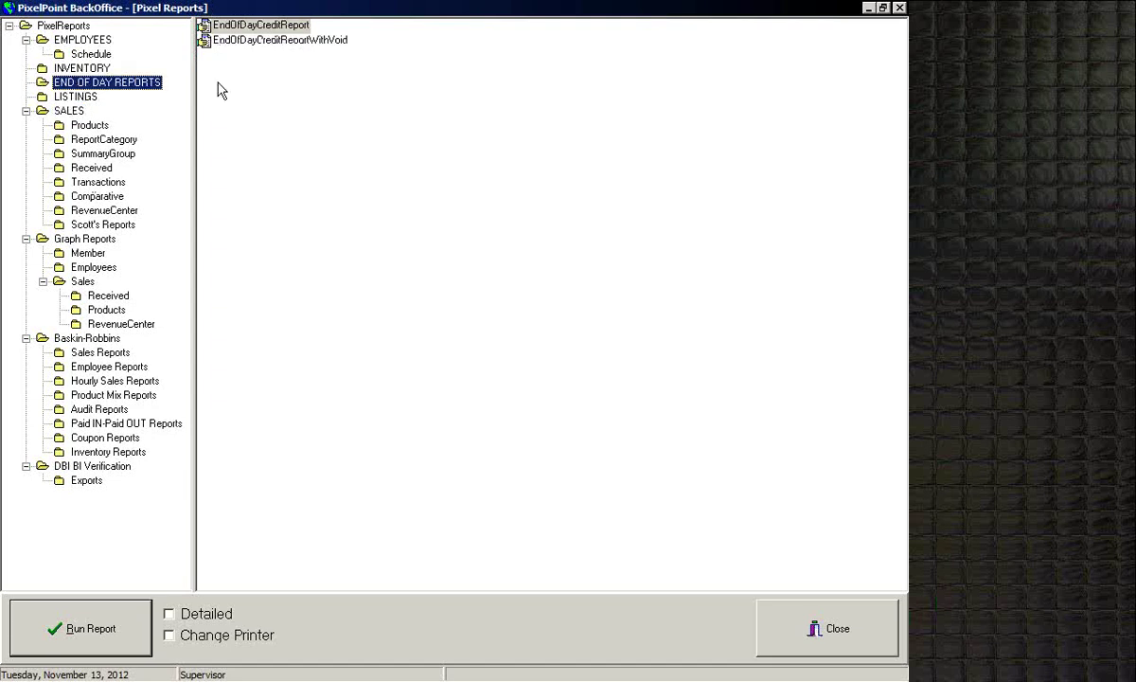
{"action": "left_click", "coordinate": [78, 113]}
{"action": "left_click", "coordinate": [87, 126]}
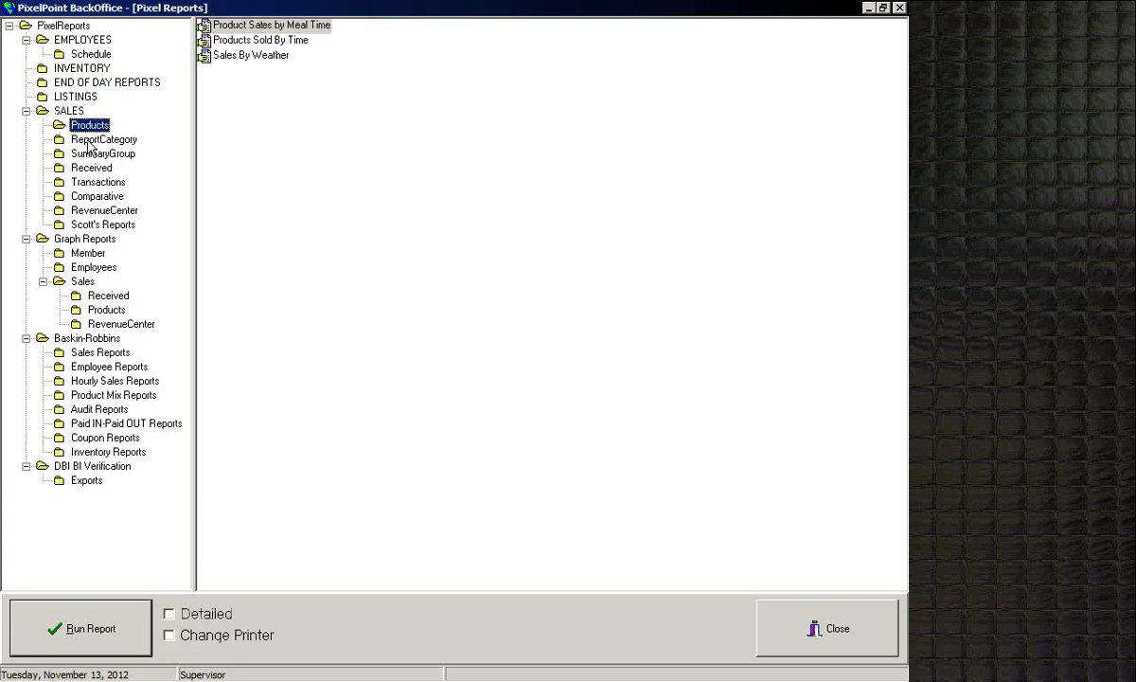
{"action": "left_click", "coordinate": [89, 140]}
{"action": "left_click", "coordinate": [91, 155]}
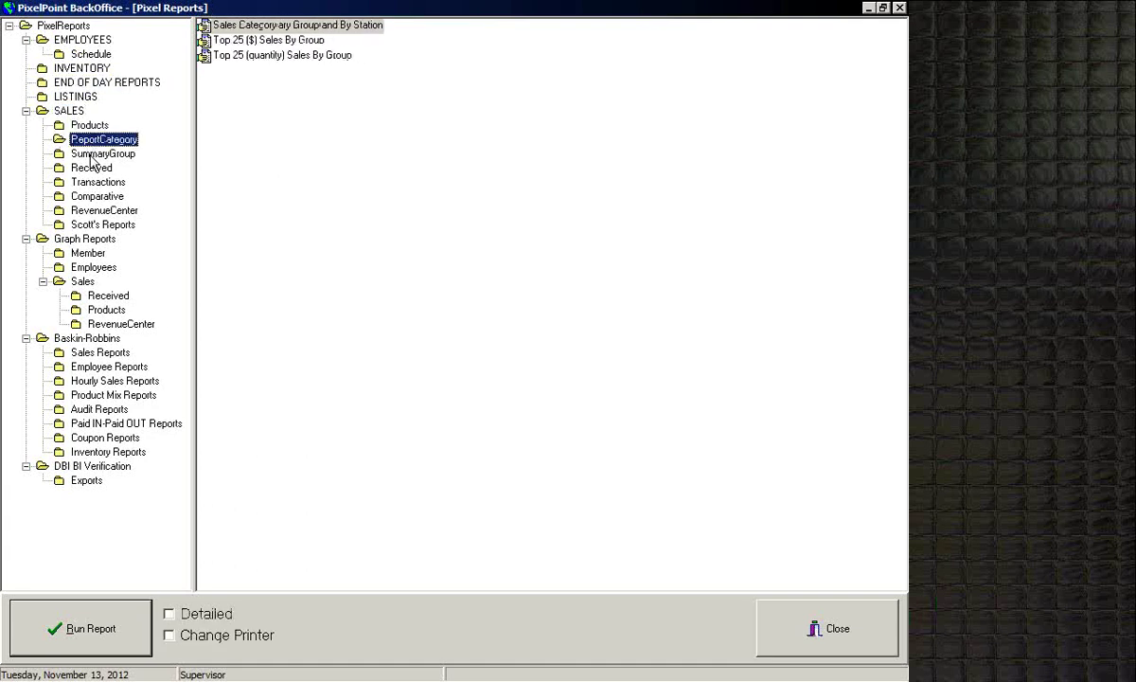
Step: Compare the reports in the RevenueCenter and Products subfolders with those directly under SALES
{"action": "left_click", "coordinate": [87, 228]}
{"action": "left_click", "coordinate": [92, 210]}
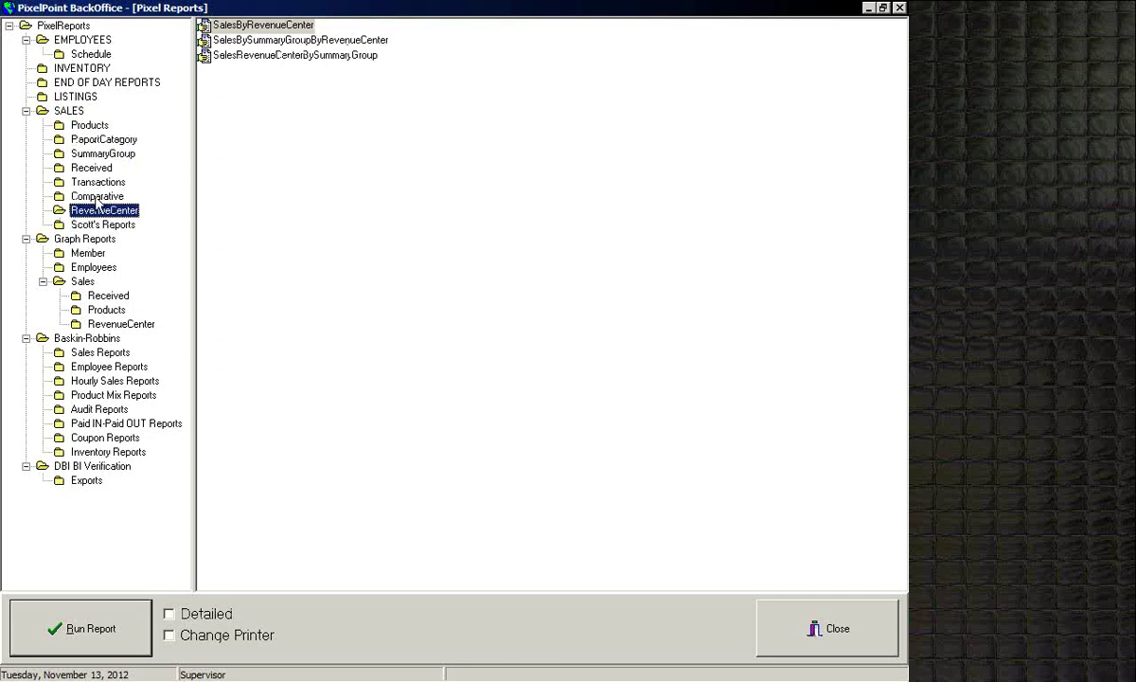
{"action": "left_click", "coordinate": [95, 126]}
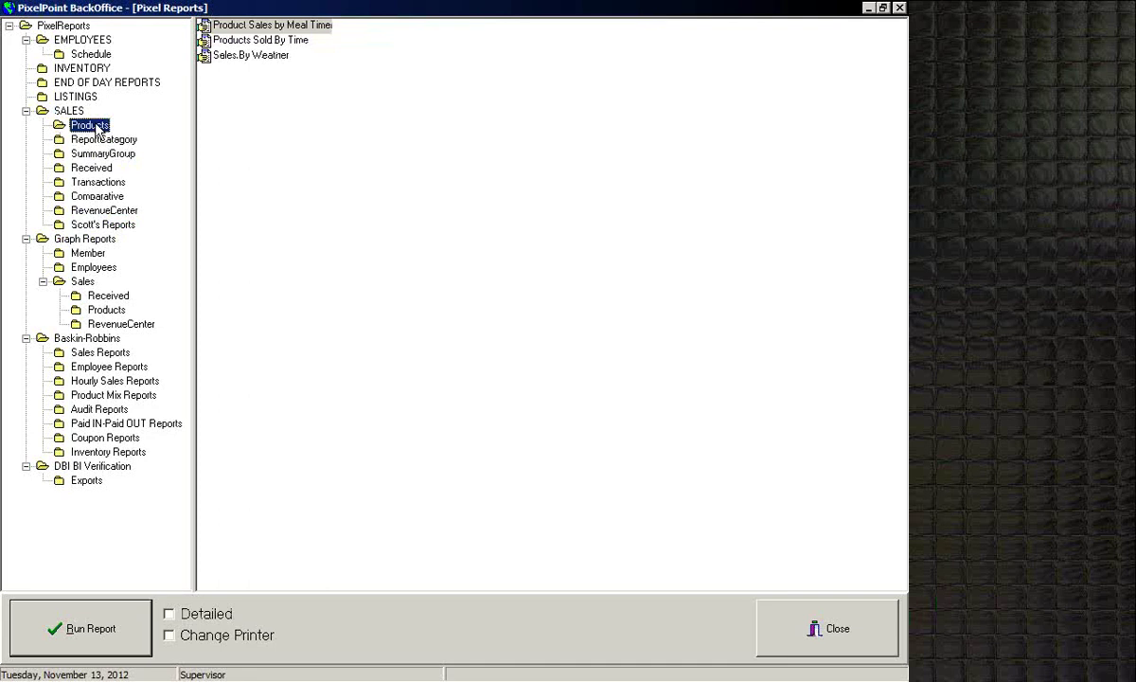
{"action": "left_click", "coordinate": [44, 112]}
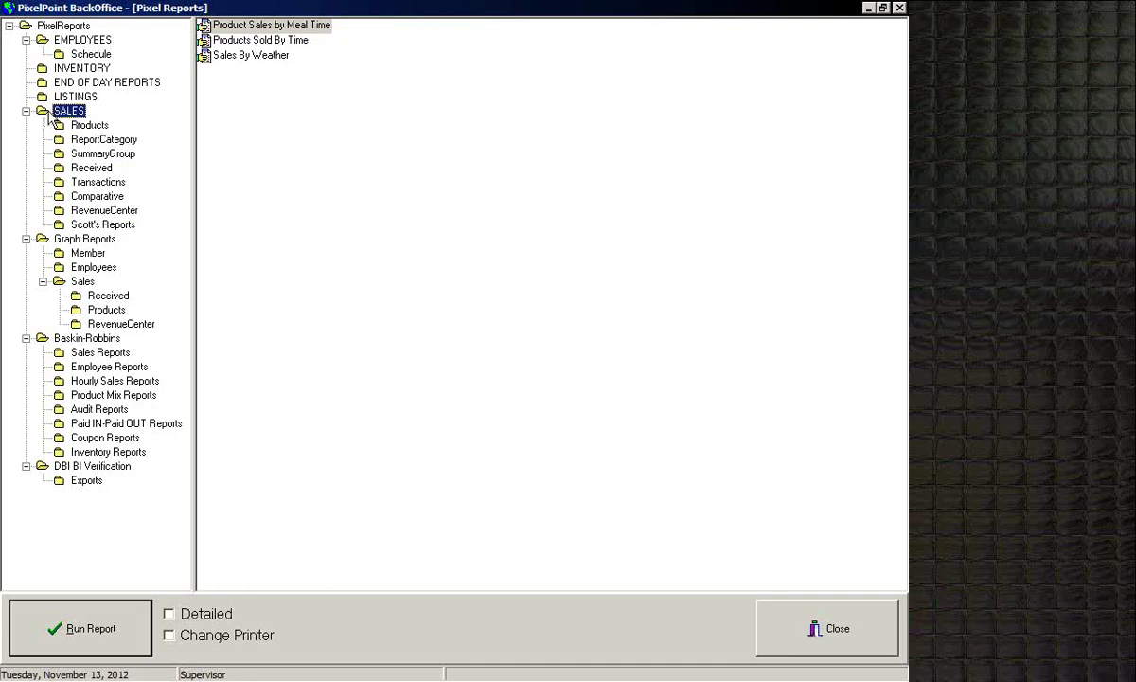
{"action": "left_click", "coordinate": [241, 89]}
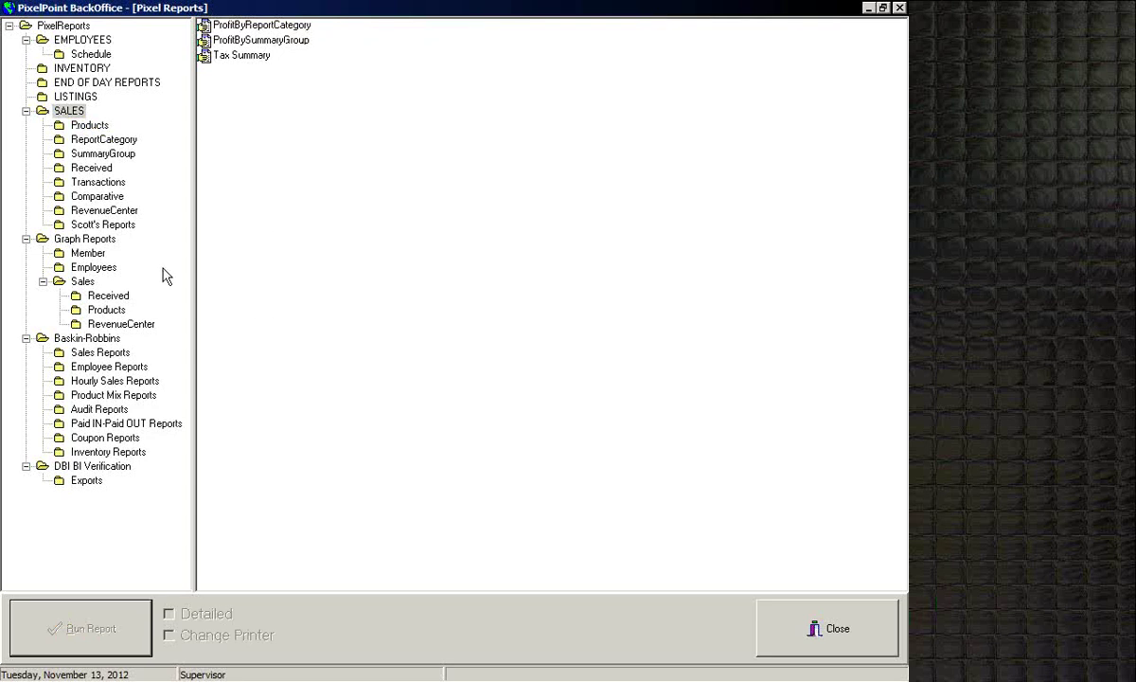
{"action": "left_click", "coordinate": [101, 211]}
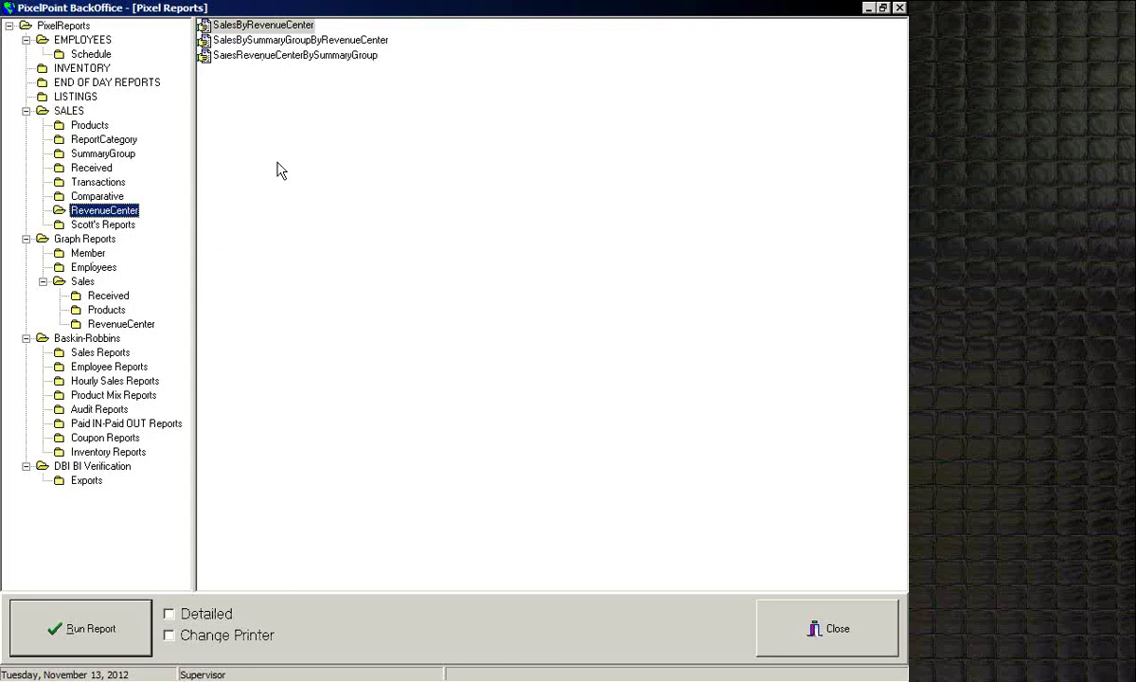
Step: Close the Report Viewer and open the POS Reports settings in System Setup
{"action": "left_click", "coordinate": [791, 621]}
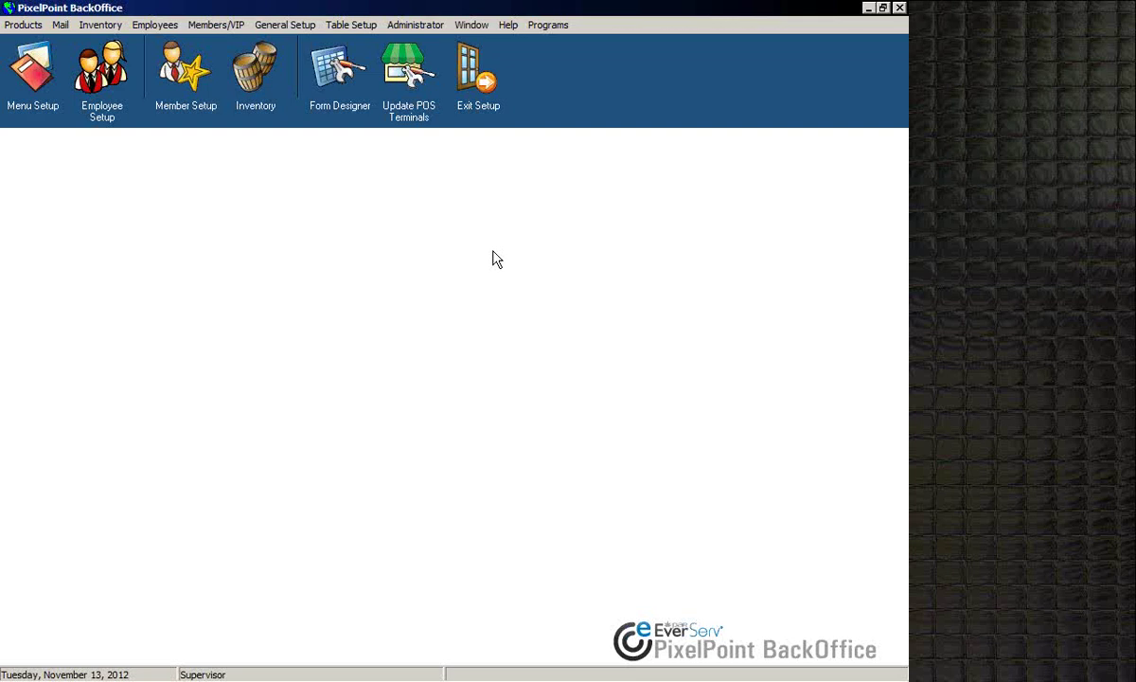
{"action": "left_click", "coordinate": [419, 26]}
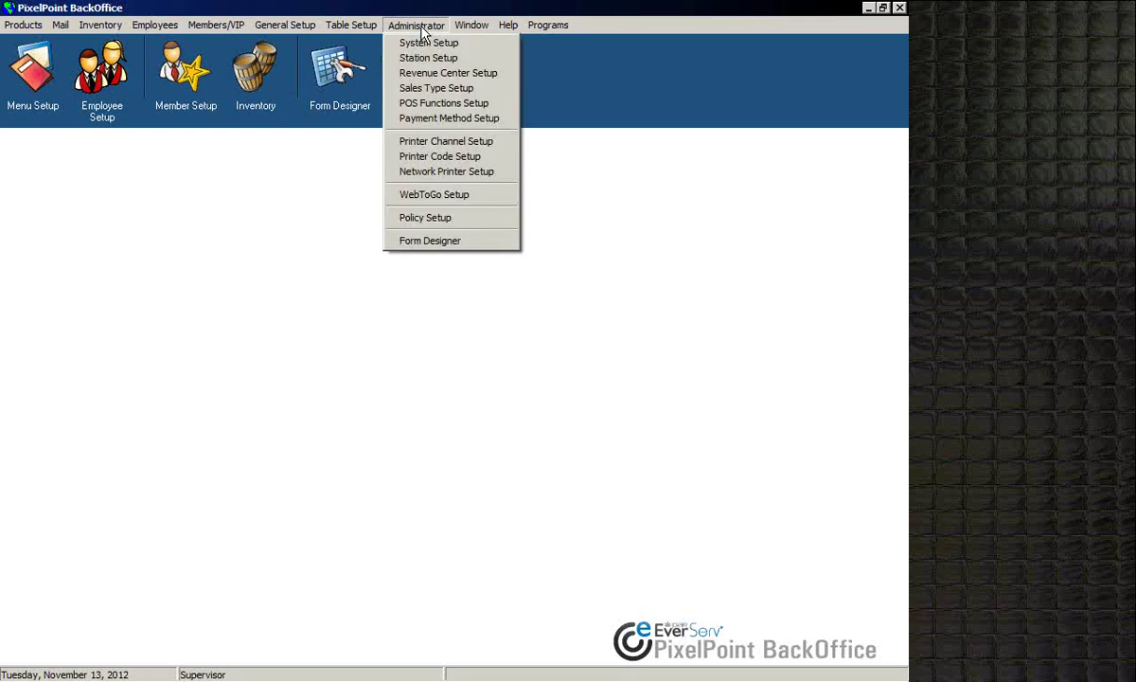
{"action": "left_click", "coordinate": [421, 43]}
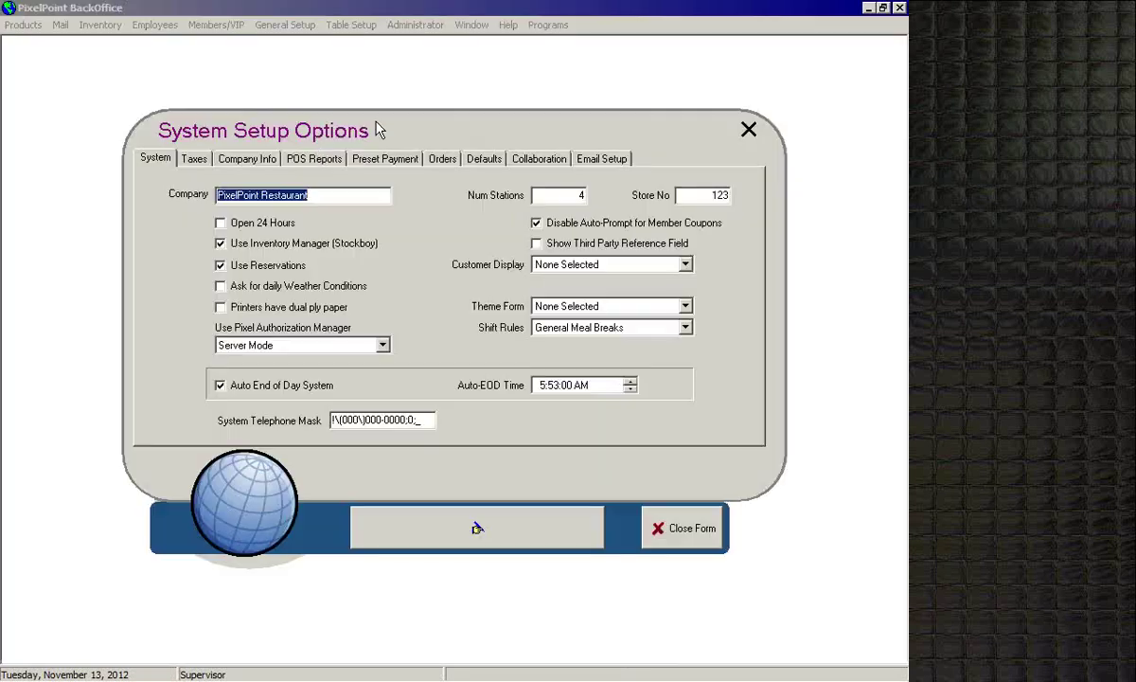
{"action": "left_click", "coordinate": [295, 156]}
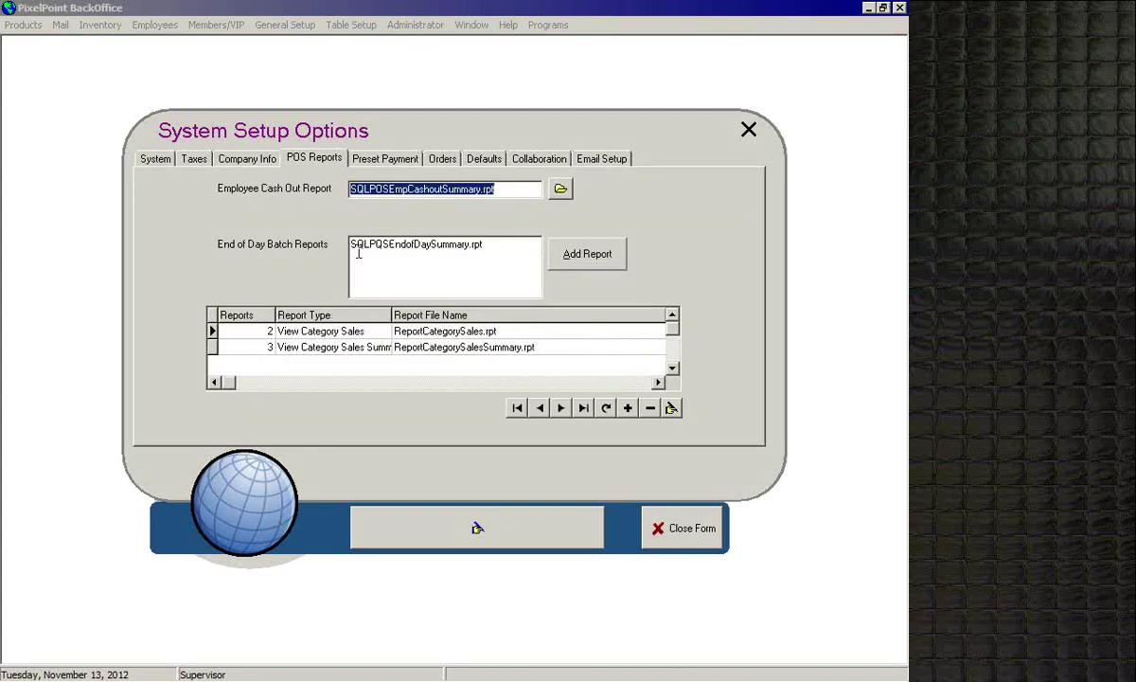
Step: Examine the End of Day Batch Reports list and its file selection for adding reports, cancel it, and close System Setup
{"action": "left_click", "coordinate": [494, 244]}
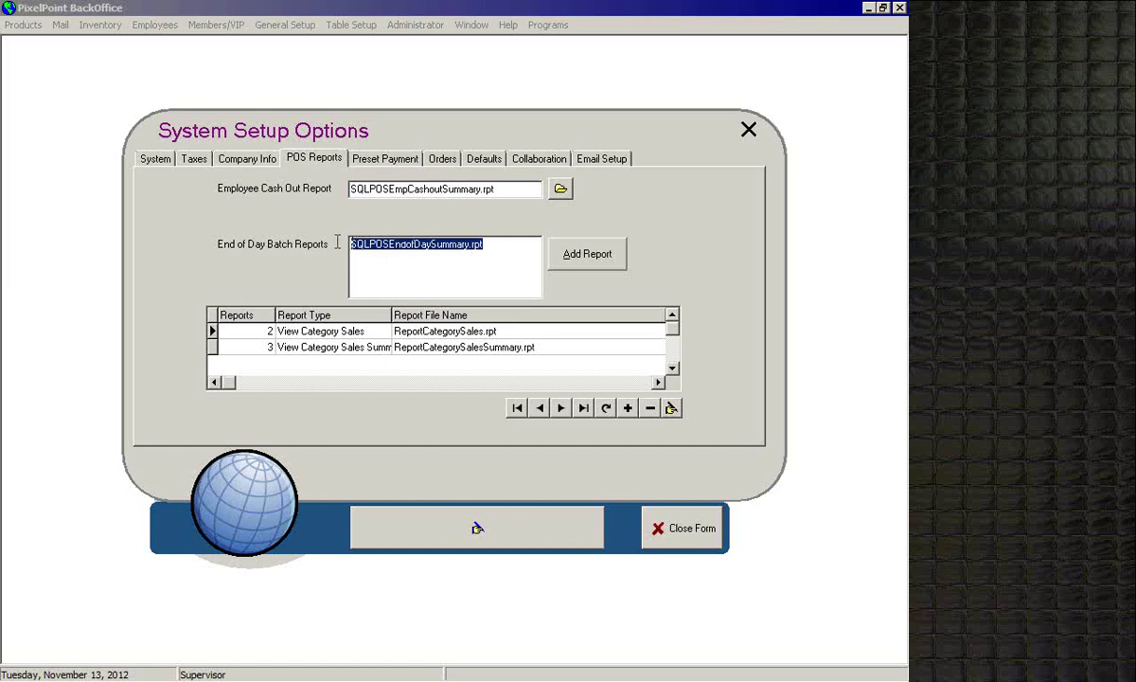
{"action": "left_click", "coordinate": [501, 250]}
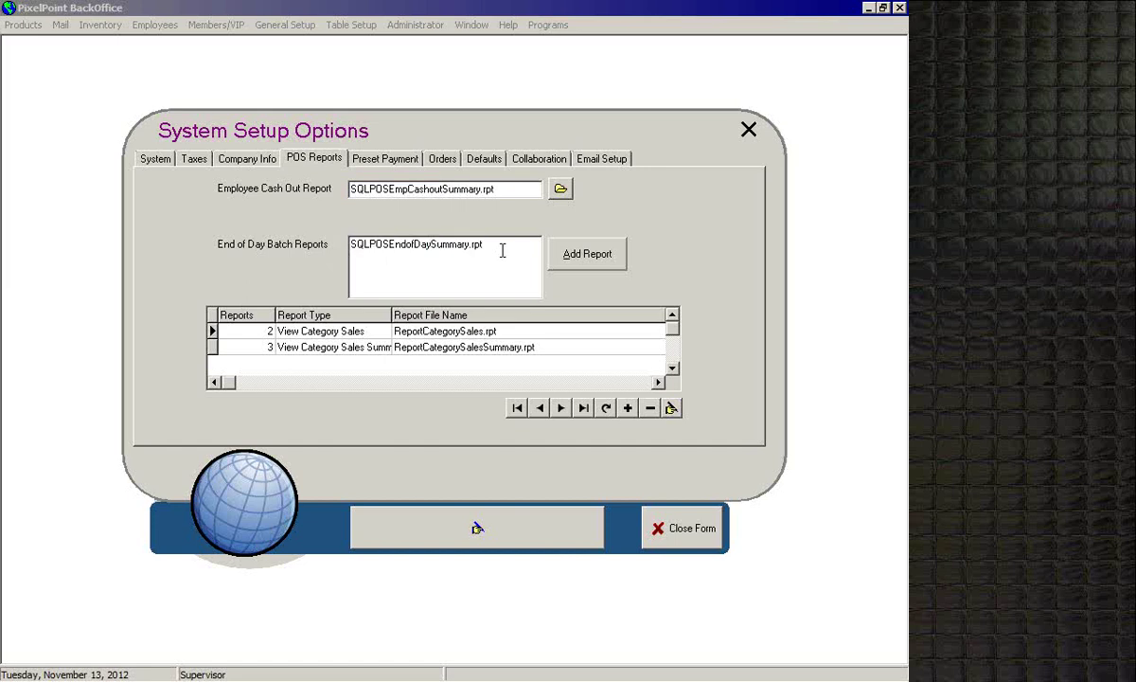
{"action": "left_click", "coordinate": [561, 261]}
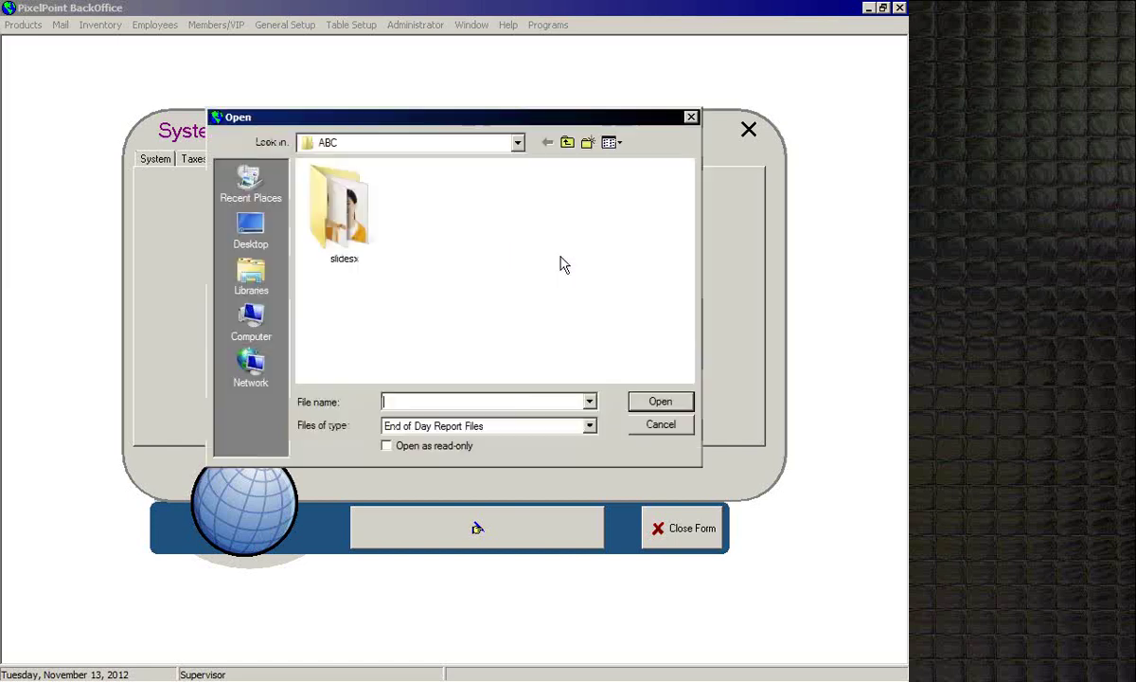
{"action": "left_click", "coordinate": [426, 152]}
{"action": "left_click", "coordinate": [428, 151]}
{"action": "left_click", "coordinate": [660, 425]}
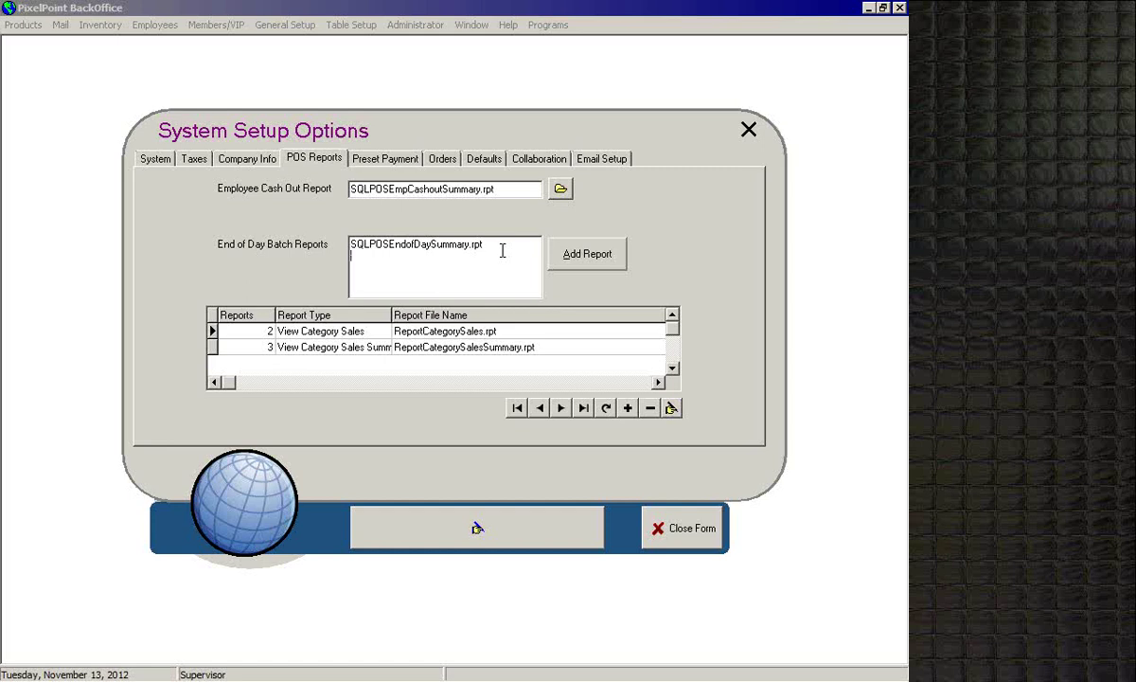
{"action": "left_click", "coordinate": [656, 527]}
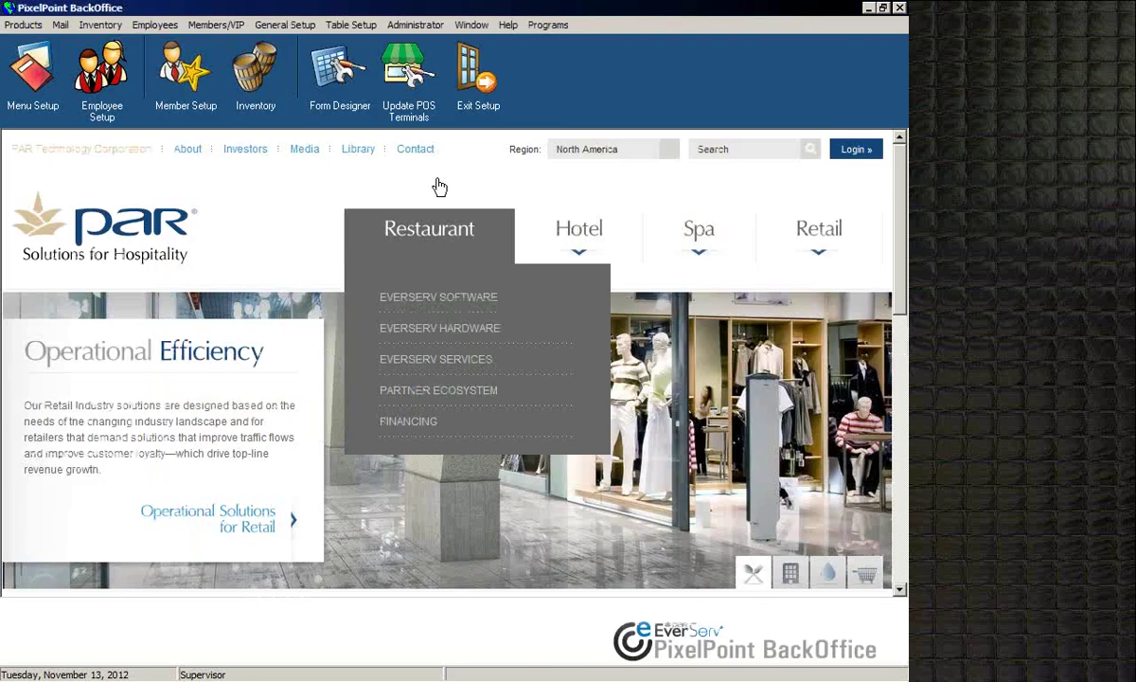